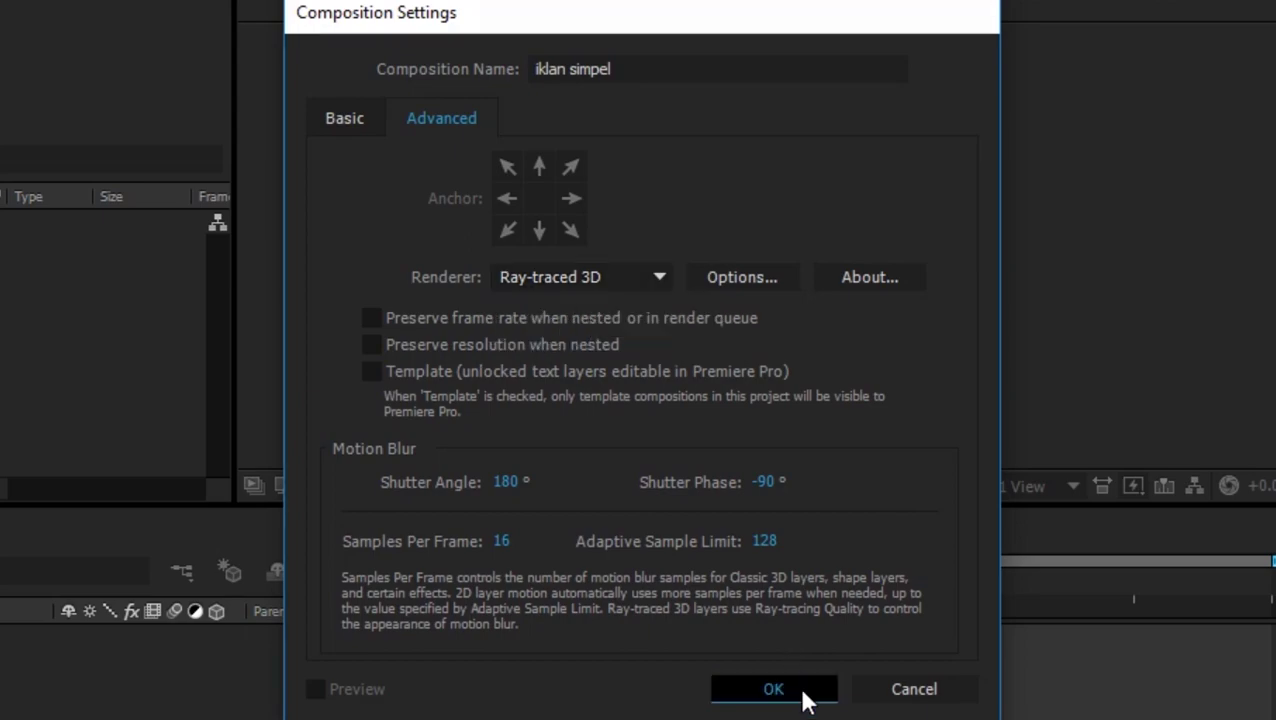
Step: Create the composition "iklan simpel" with the Ray-traced 3D renderer
{"action": "left_click", "coordinate": [800, 692]}
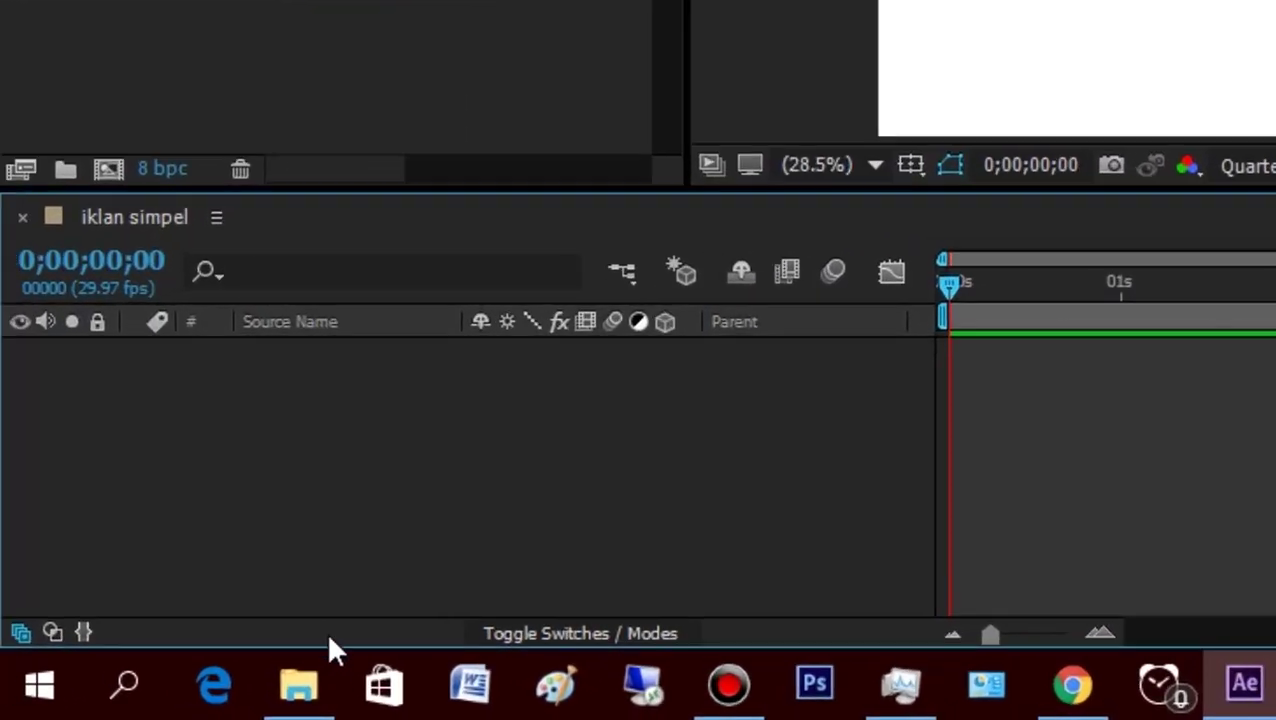
Step: Import PROFIL3.ai, RED.ai and TUBE.ai from the New Tutorial folder and add all three as layers in the iklan simpel composition
{"action": "left_click", "coordinate": [113, 700]}
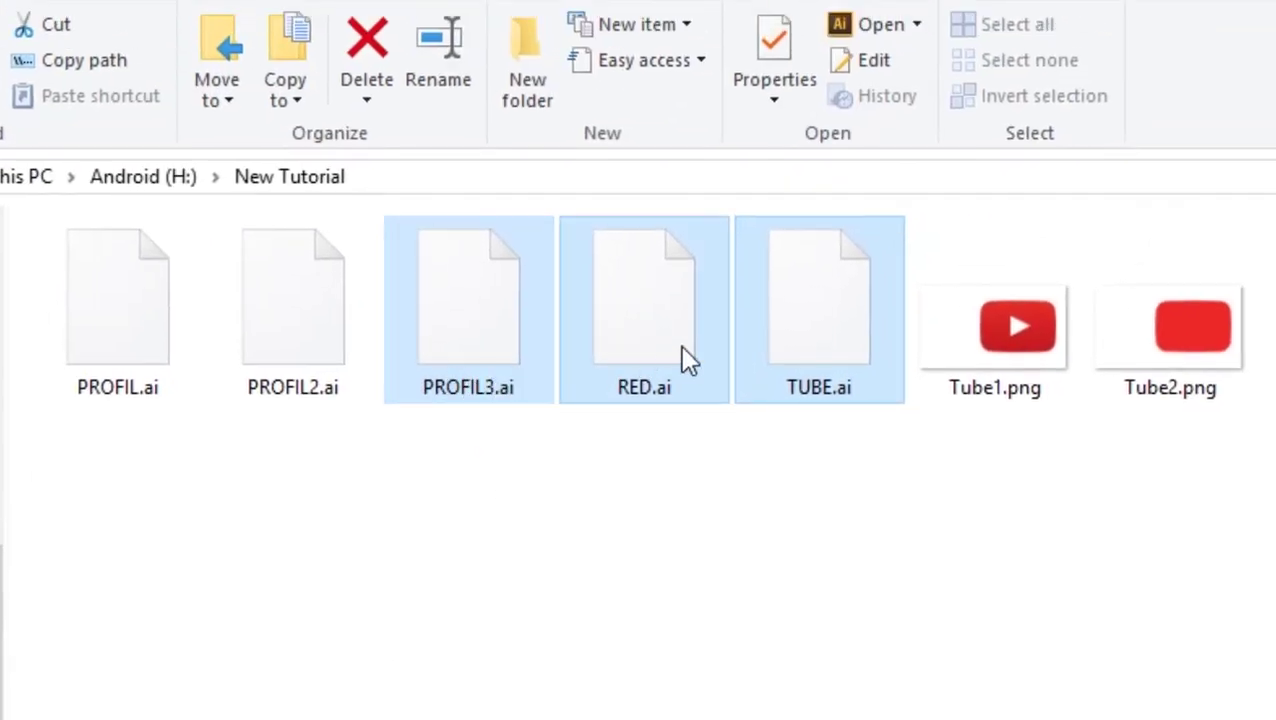
{"action": "left_click_drag", "start_coordinate": [826, 319], "coordinate": [970, 719]}
{"action": "left_click_drag", "start_coordinate": [960, 515], "coordinate": [0, 89]}
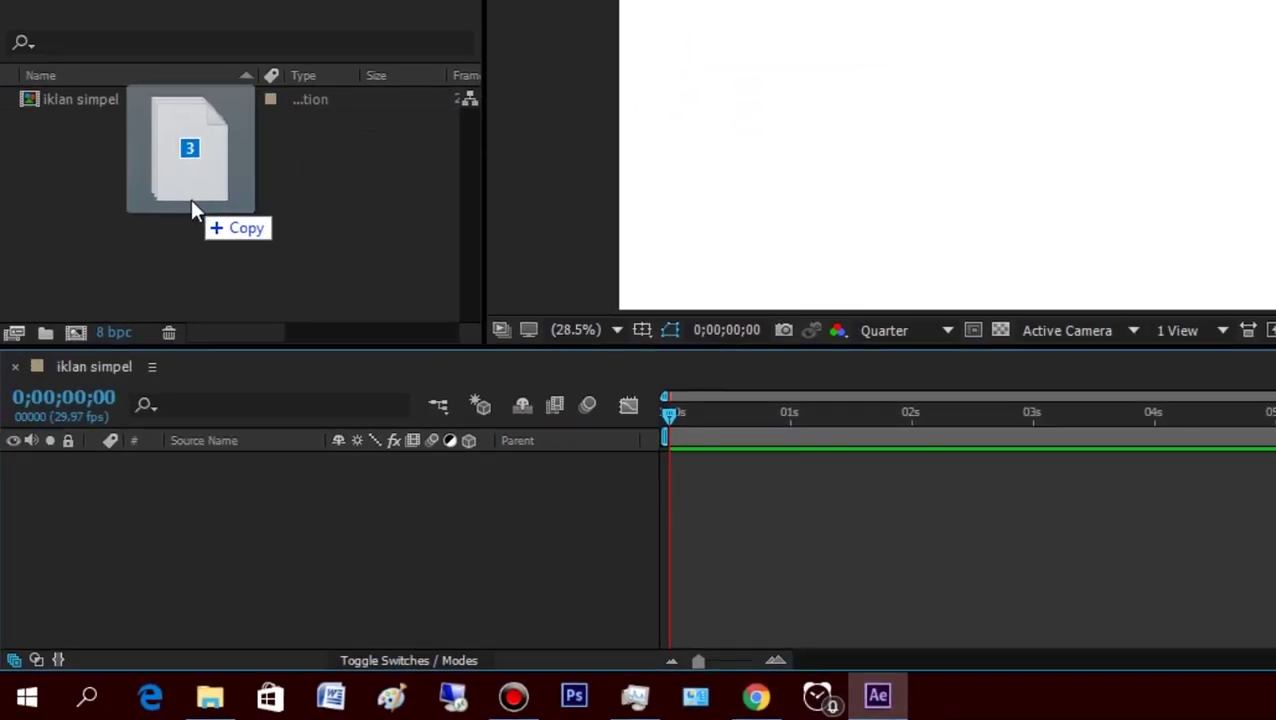
{"action": "left_click_drag", "start_coordinate": [192, 205], "coordinate": [192, 205]}
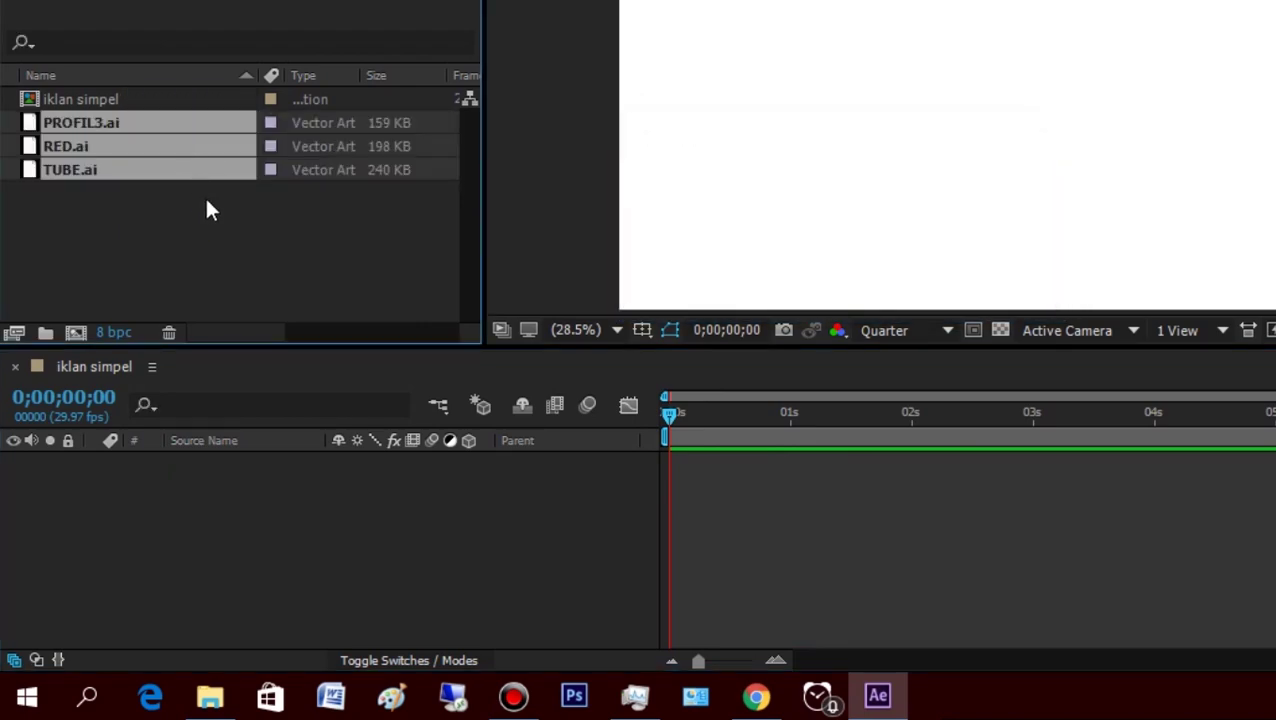
{"action": "left_click_drag", "start_coordinate": [178, 145], "coordinate": [162, 495]}
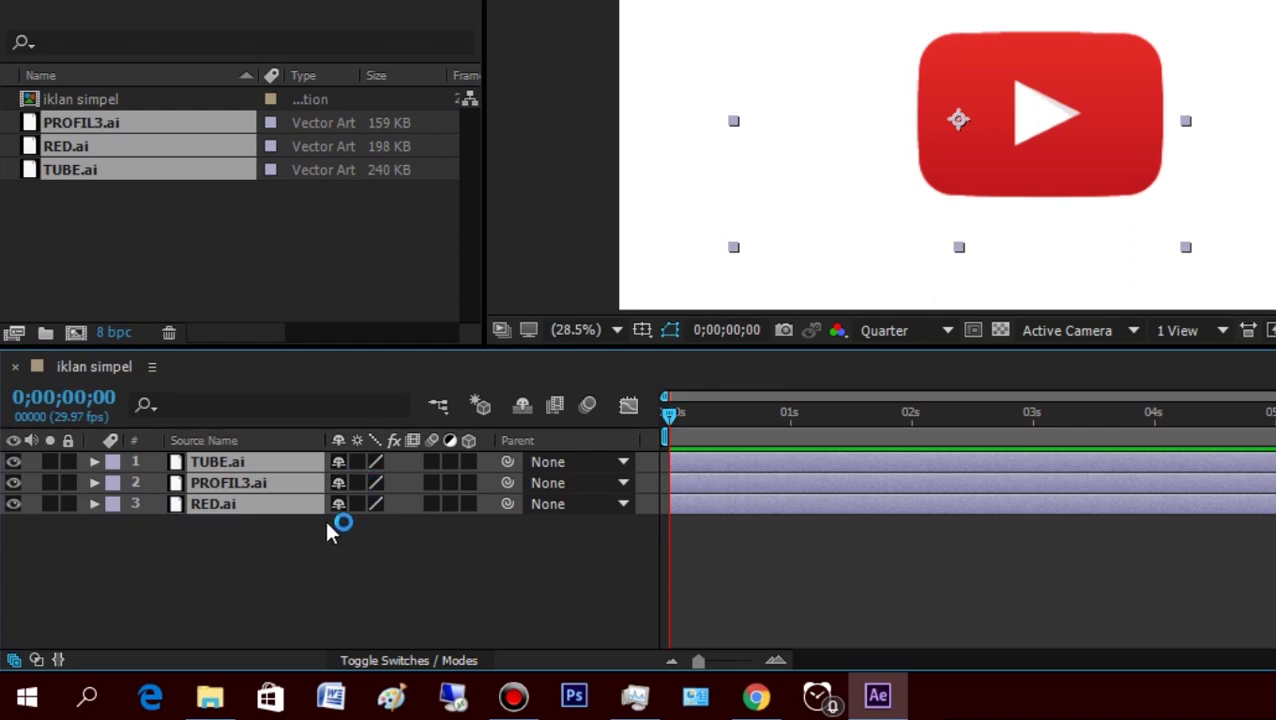
{"action": "left_click", "coordinate": [333, 530]}
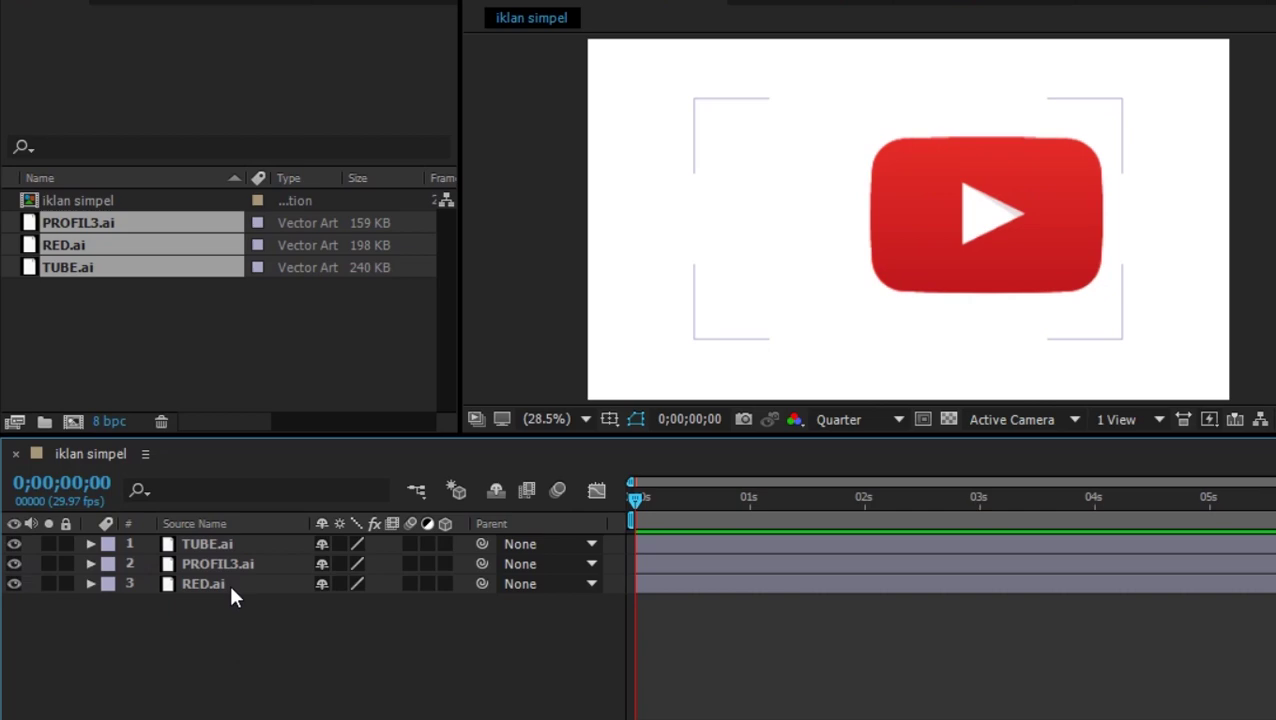
Step: Temporarily hide the TUBE.ai and PROFIL3.ai layers to view the artwork beneath each one, and show both again
{"action": "left_click", "coordinate": [14, 543]}
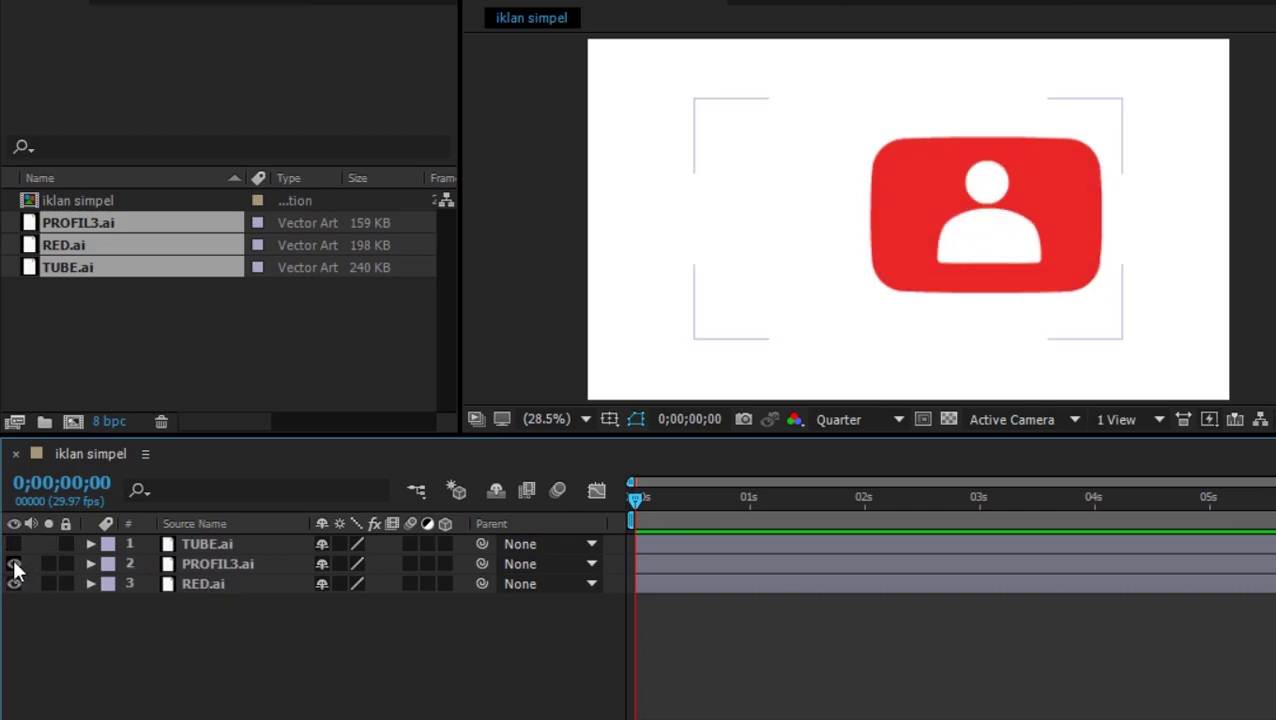
{"action": "left_click", "coordinate": [14, 563]}
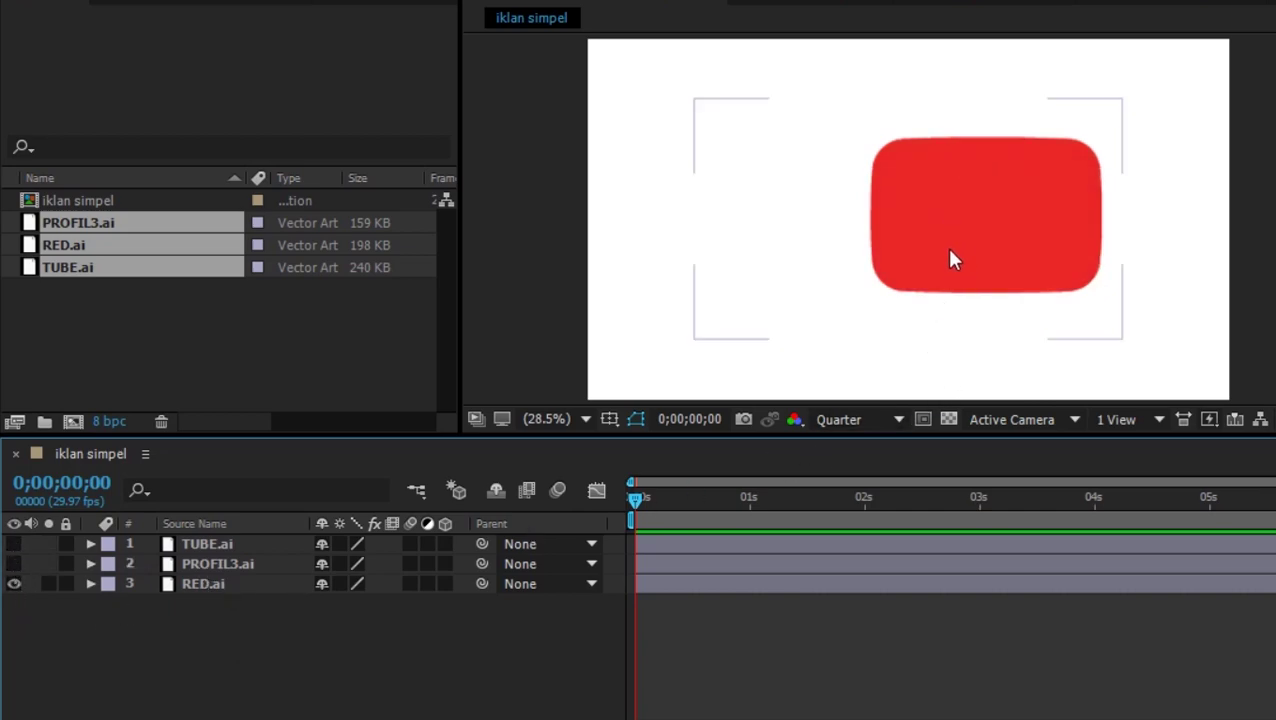
{"action": "left_click", "coordinate": [15, 563]}
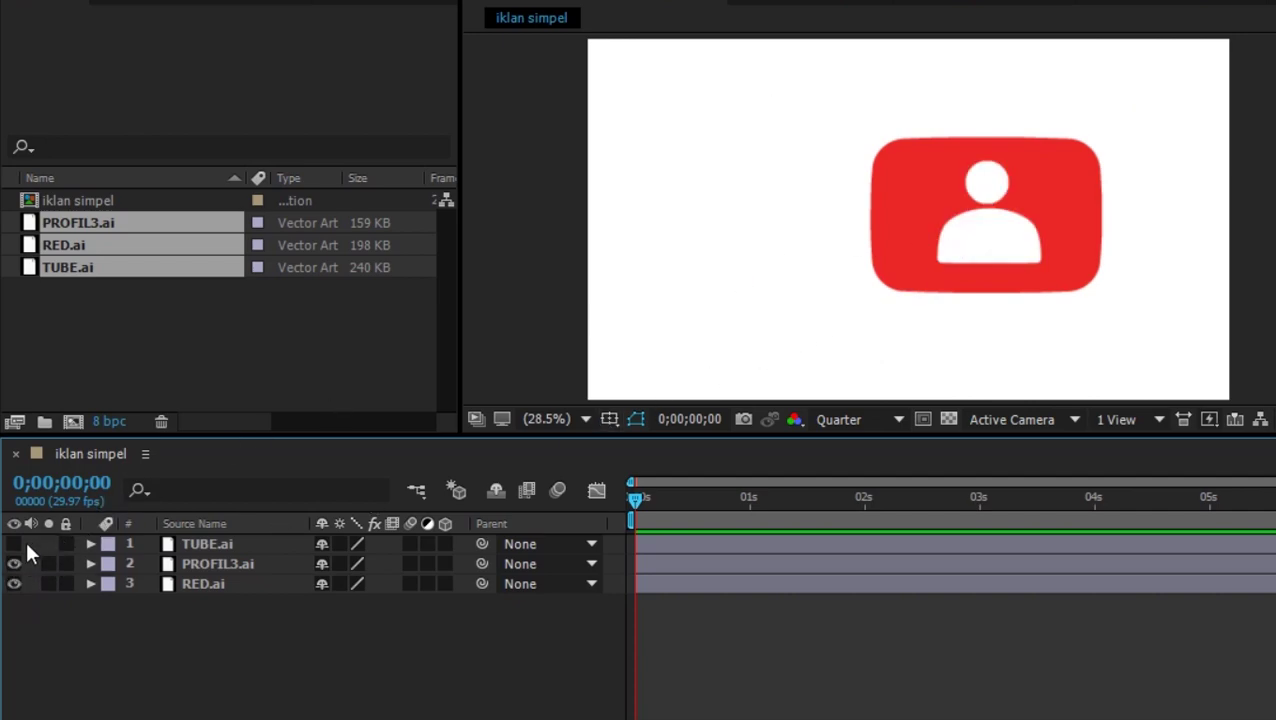
{"action": "left_click", "coordinate": [15, 543]}
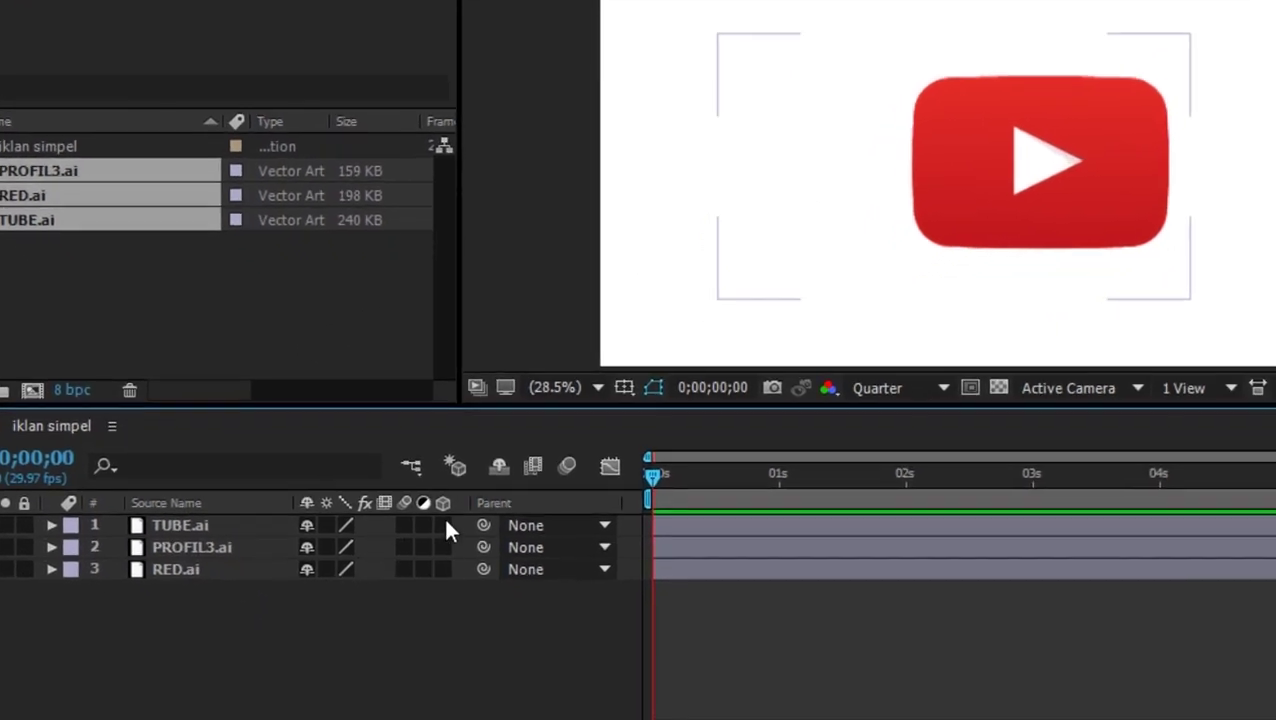
Step: Make the TUBE.ai, PROFIL3.ai and RED.ai layers 3D, and hide TUBE.ai and PROFIL3.ai
{"action": "left_click_drag", "start_coordinate": [446, 544], "coordinate": [446, 585]}
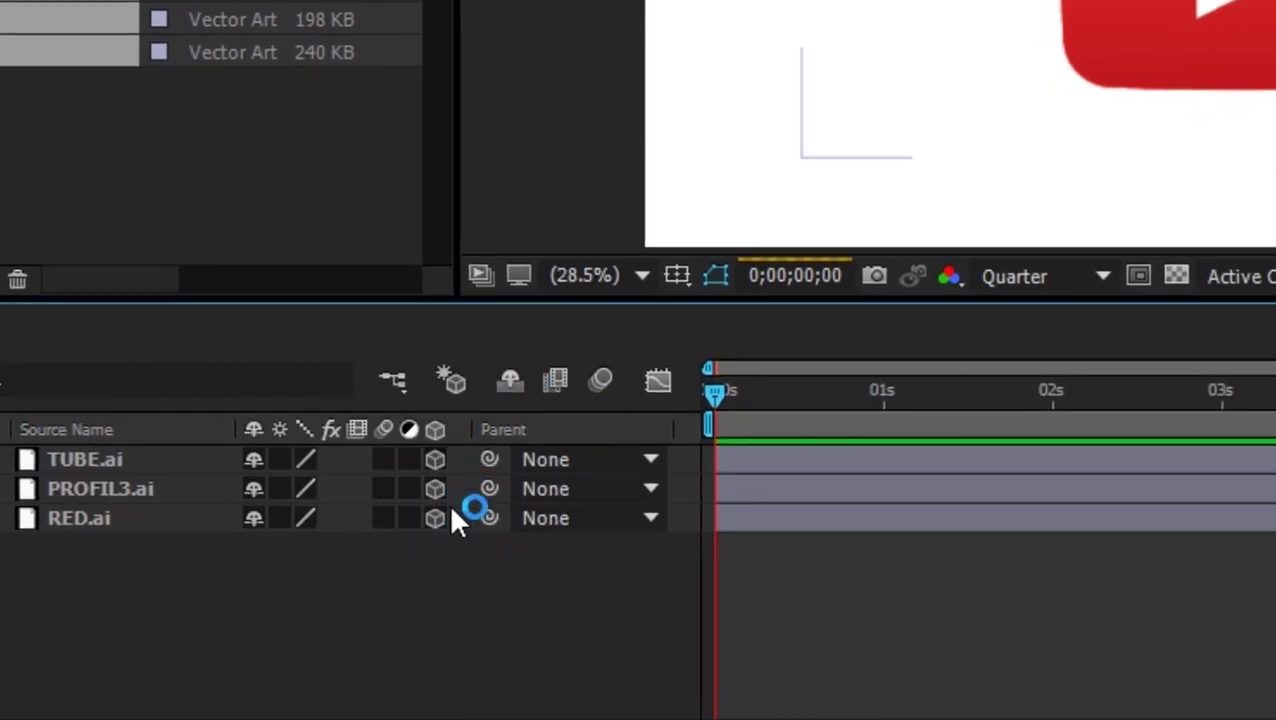
{"action": "left_click", "coordinate": [18, 459]}
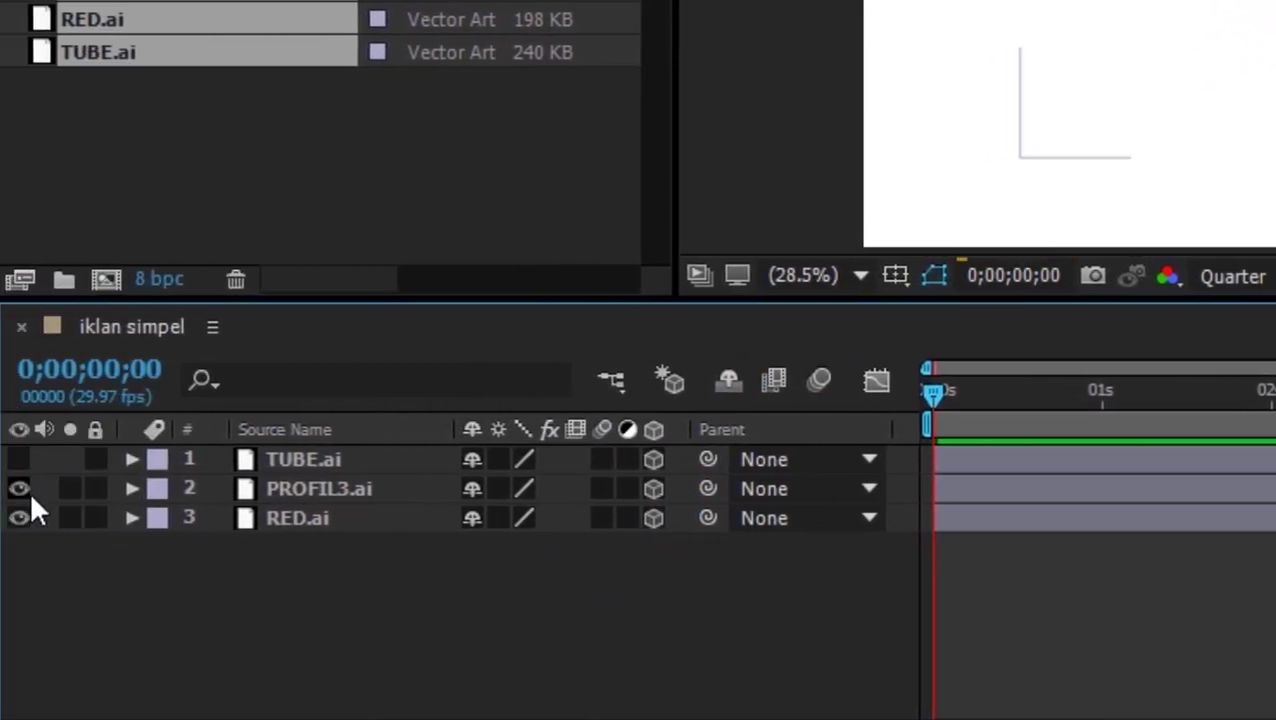
{"action": "left_click", "coordinate": [25, 485]}
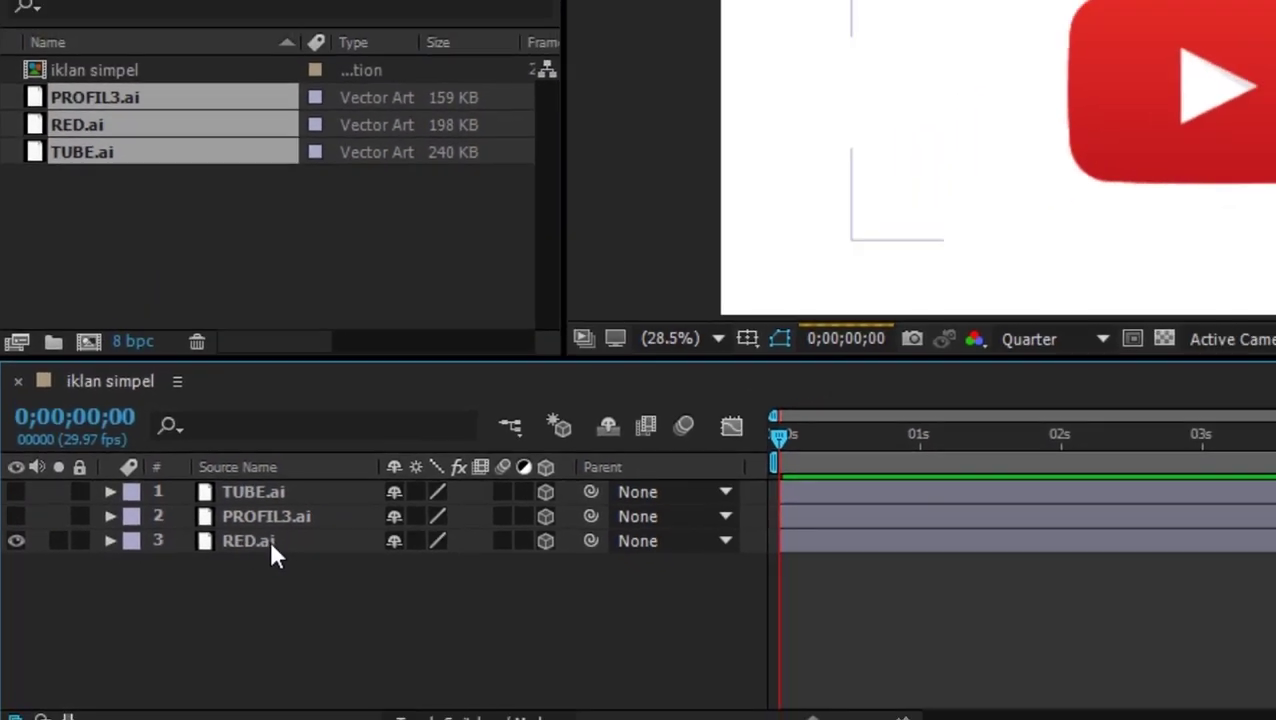
Step: Move the anchor point of the RED.ai layer to the centre of the red rounded rectangle
{"action": "left_click", "coordinate": [319, 513]}
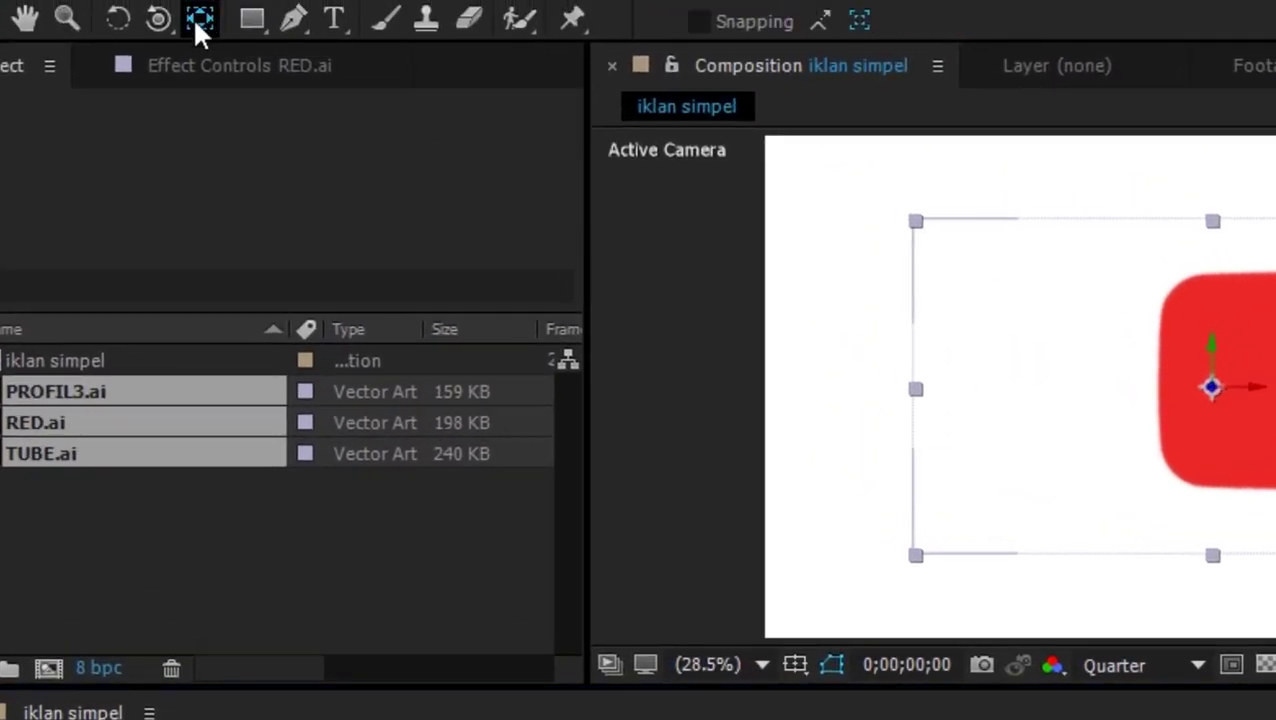
{"action": "left_click", "coordinate": [200, 18]}
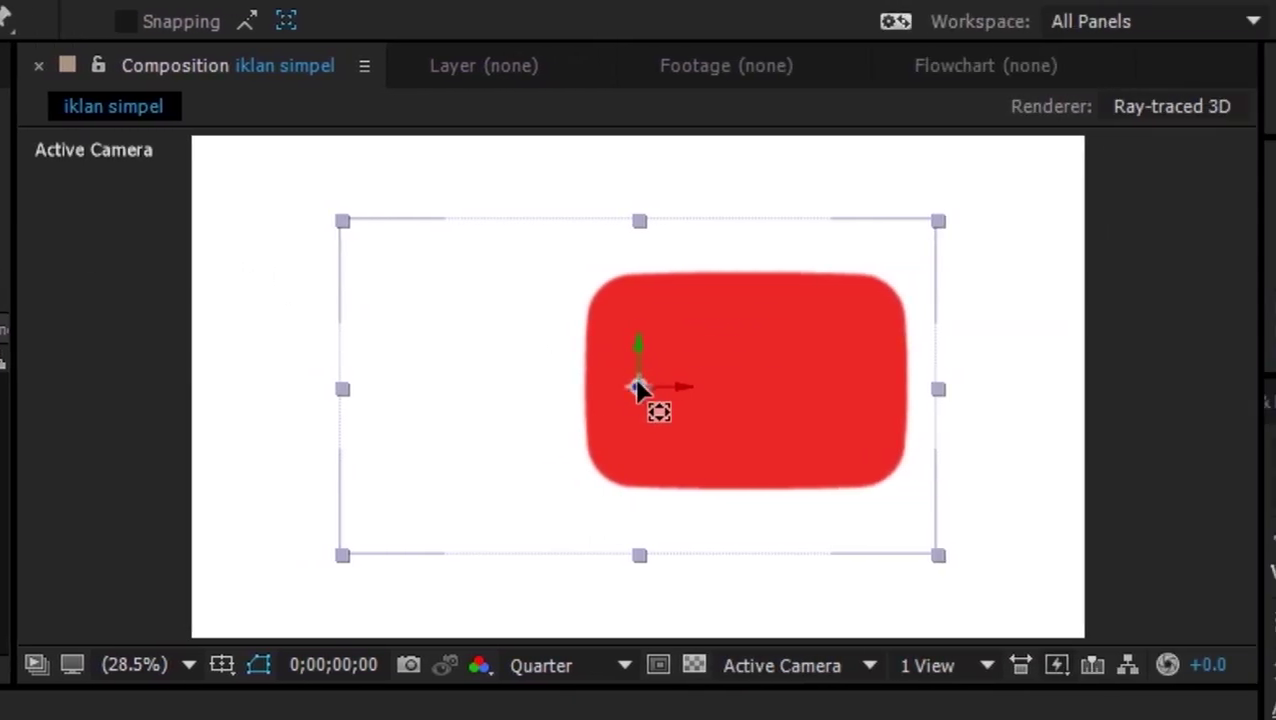
{"action": "left_click_drag", "start_coordinate": [1209, 383], "coordinate": [1275, 396]}
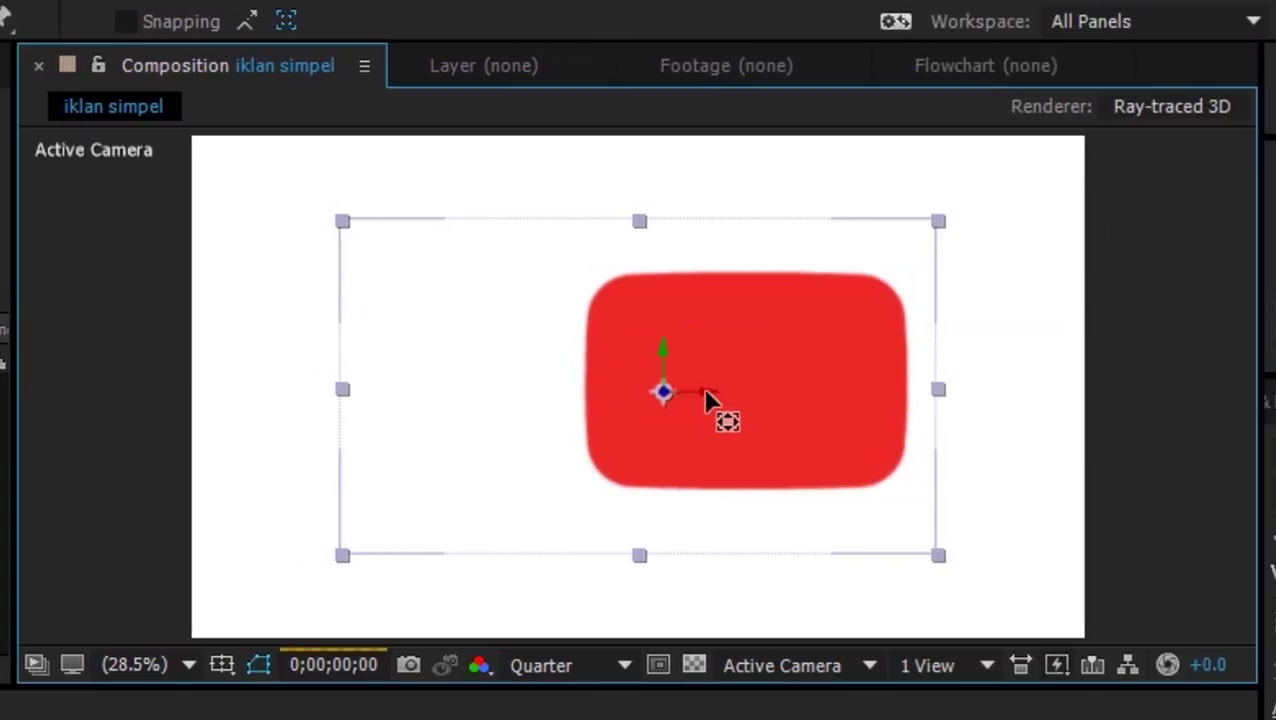
{"action": "mouse_move", "coordinate": [705, 395]}
{"action": "left_mouse_down"}
{"action": "mouse_move", "coordinate": [746, 393]}
{"action": "mouse_move", "coordinate": [744, 377]}
{"action": "mouse_move", "coordinate": [748, 388]}
{"action": "left_mouse_up"}
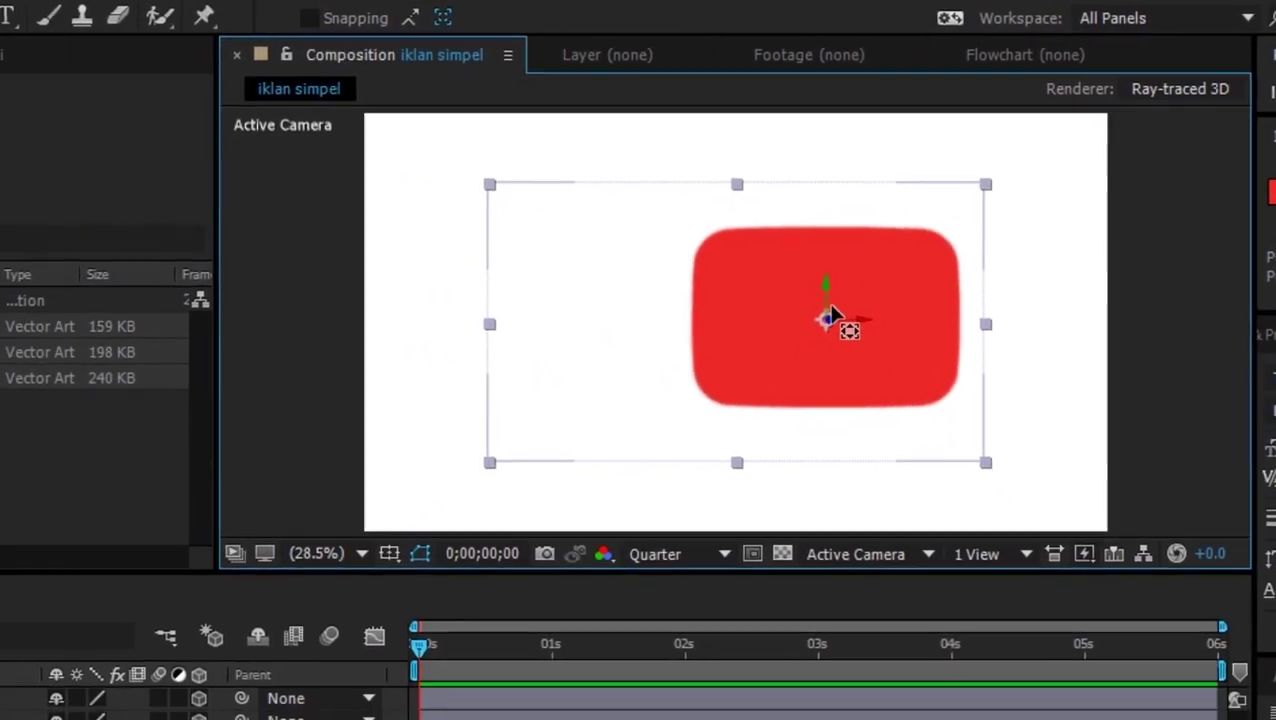
{"action": "left_click", "coordinate": [24, 13]}
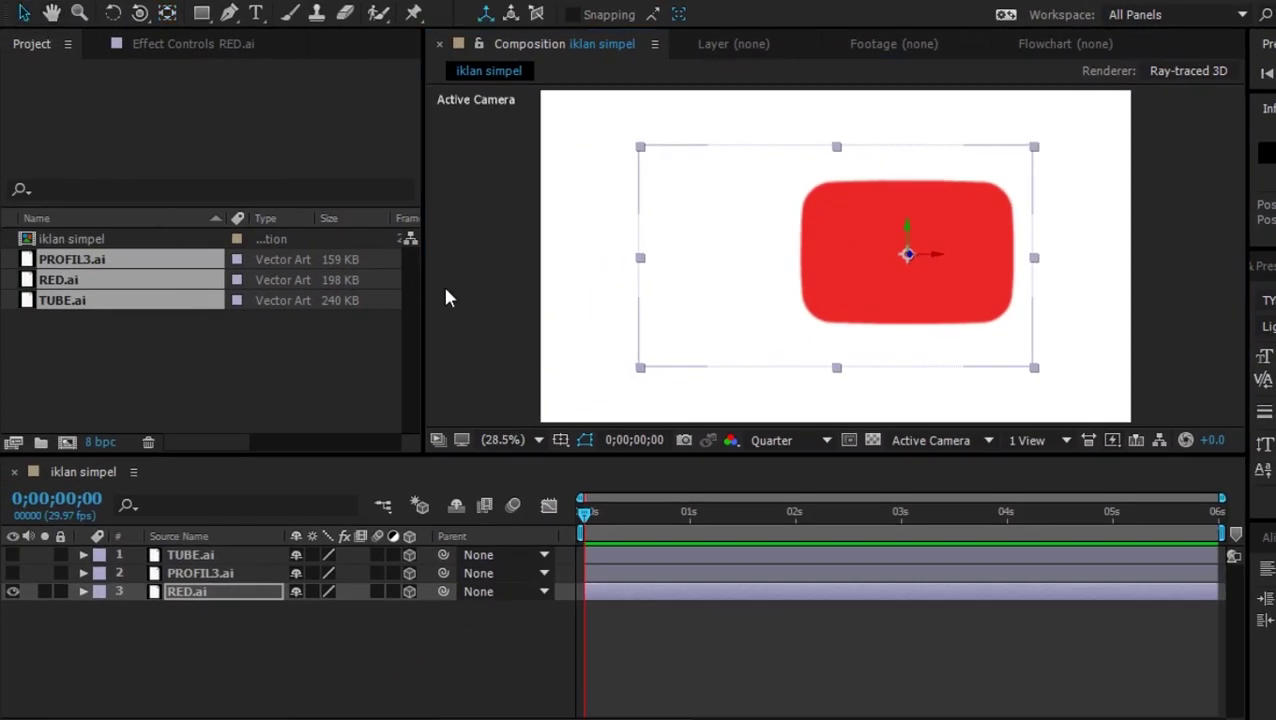
{"action": "left_click", "coordinate": [285, 631]}
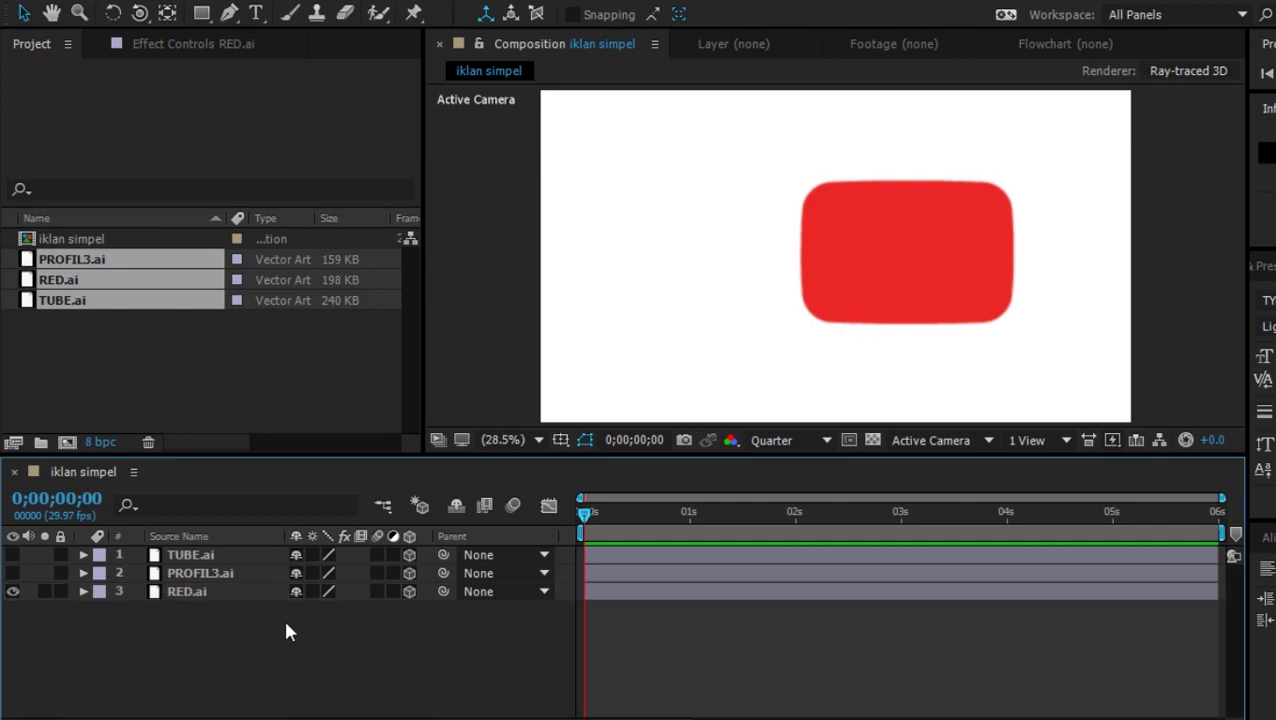
Step: Create shapes from the RED.ai vector layer and expand the Geometry Options of the new outlines layer
{"action": "right_click", "coordinate": [240, 595]}
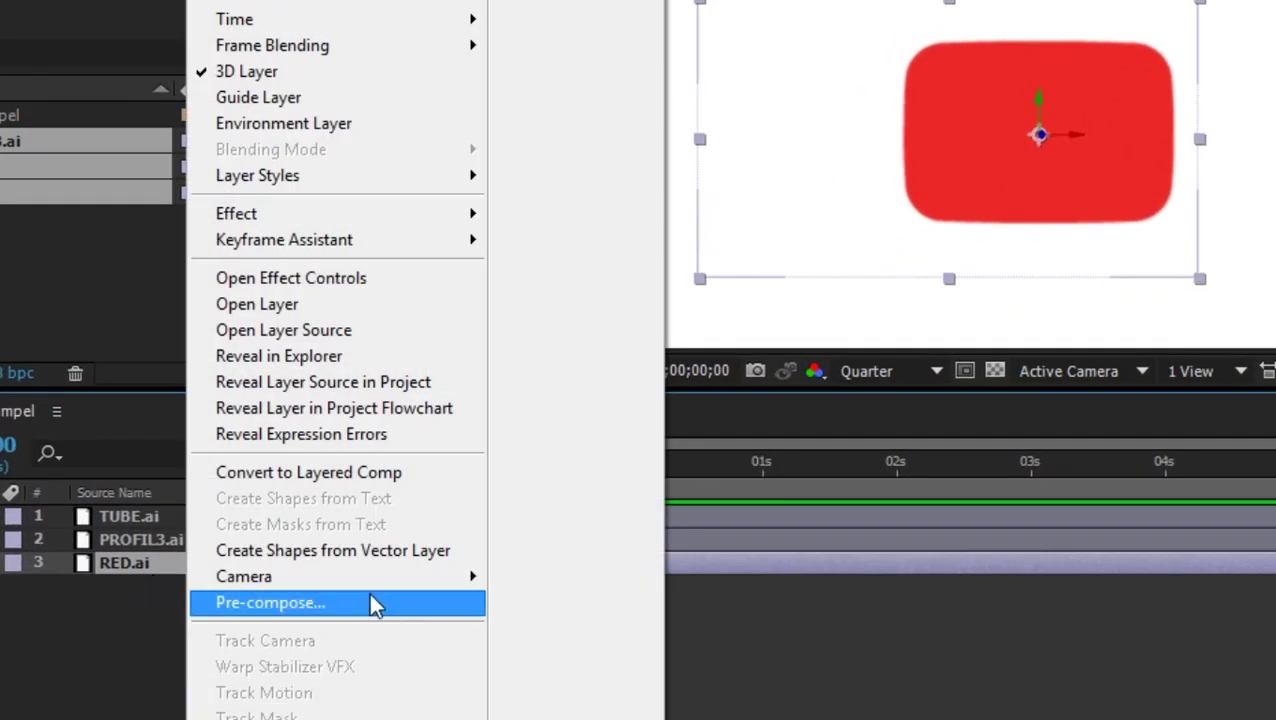
{"action": "left_click", "coordinate": [355, 586]}
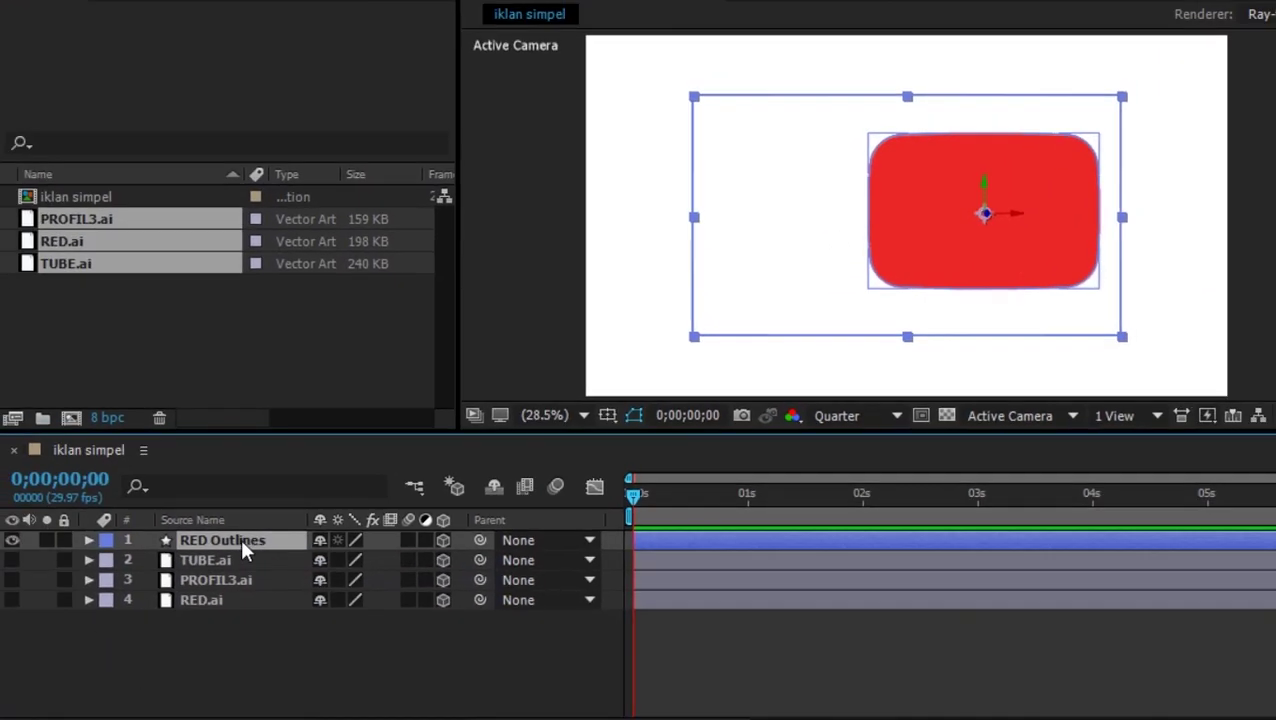
{"action": "left_click", "coordinate": [88, 540]}
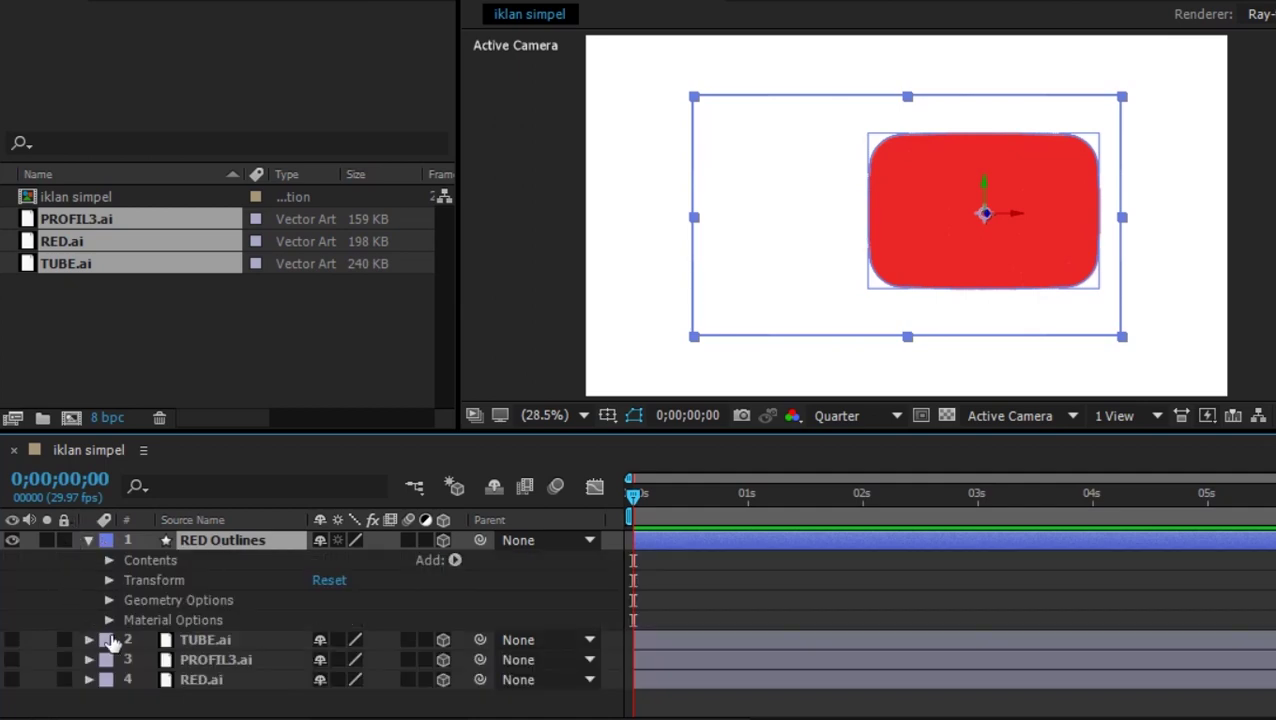
{"action": "left_click", "coordinate": [109, 600]}
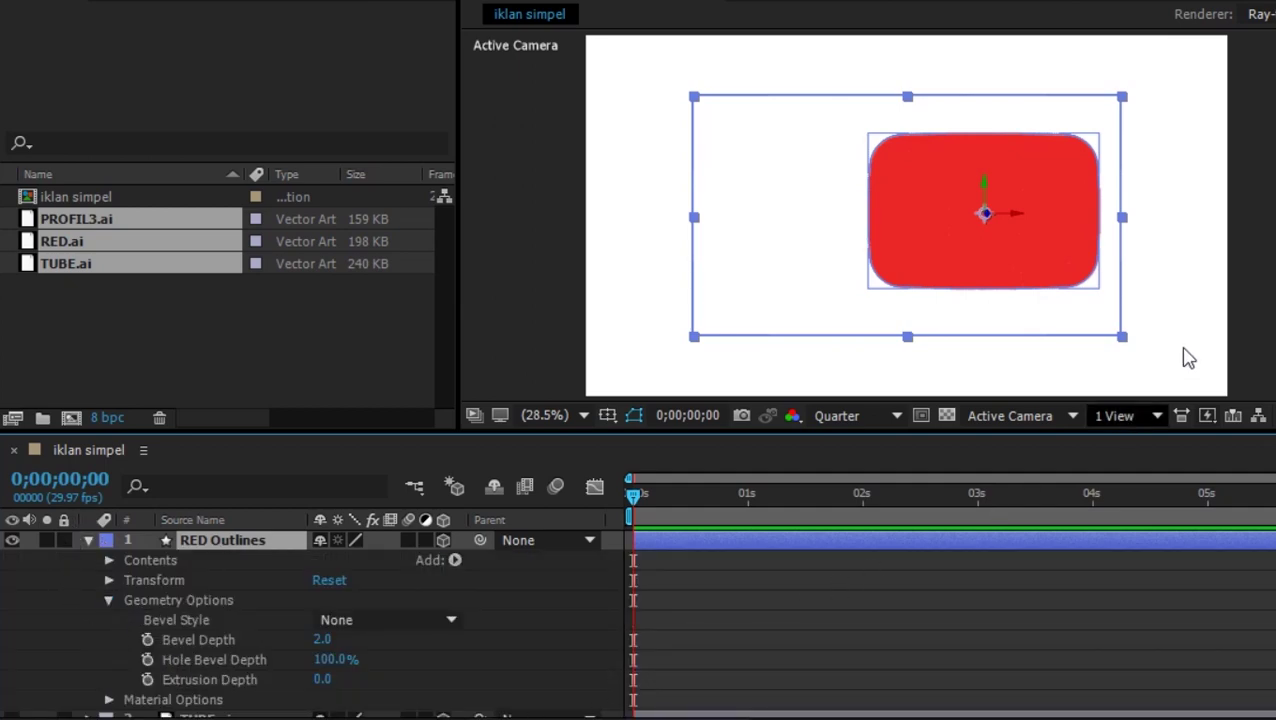
Step: Show the composition in 2 Views - Horizontal and place a horizontal ruler guide along the red shape's edge in the Top view
{"action": "left_click", "coordinate": [1116, 414]}
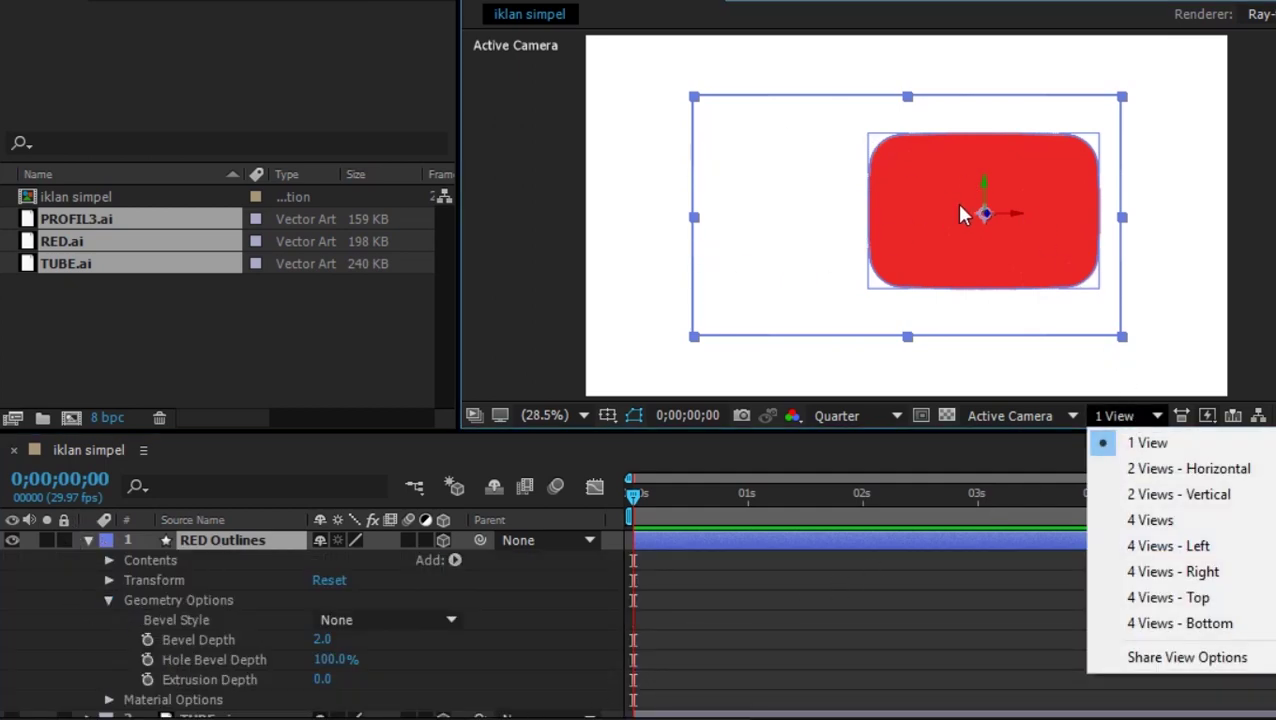
{"action": "left_click", "coordinate": [1200, 469]}
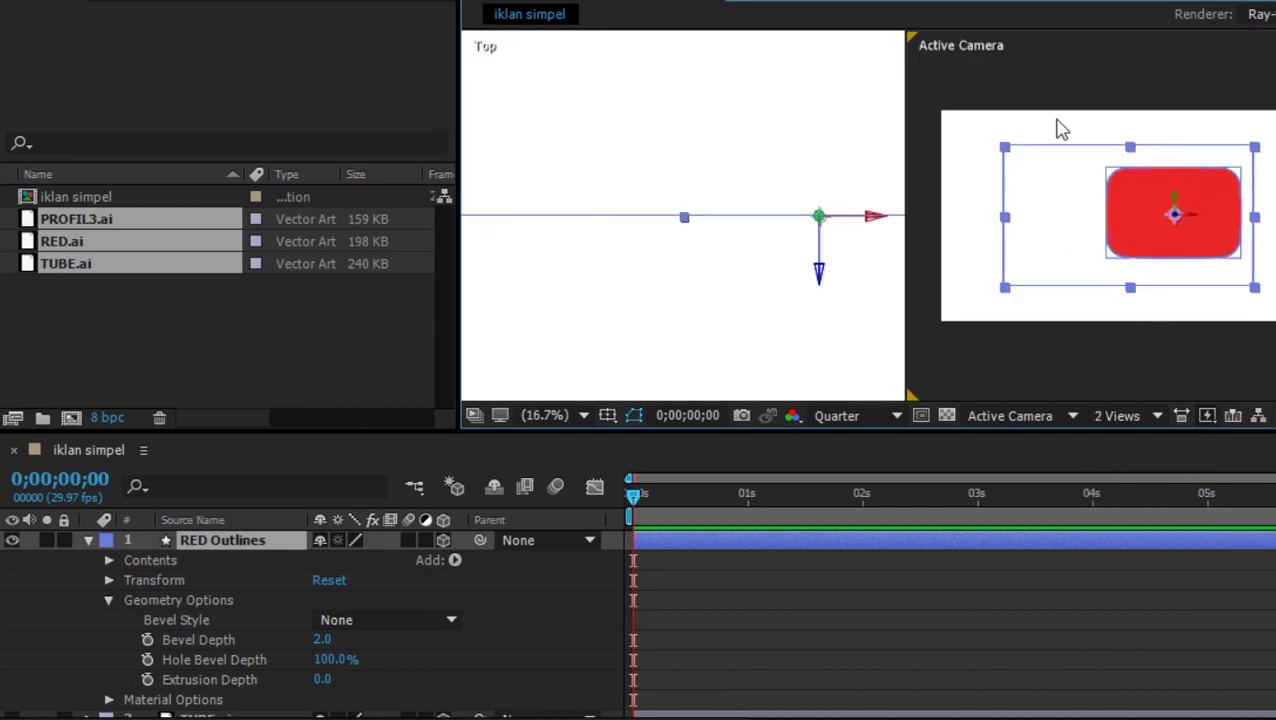
{"action": "left_click", "coordinate": [728, 141]}
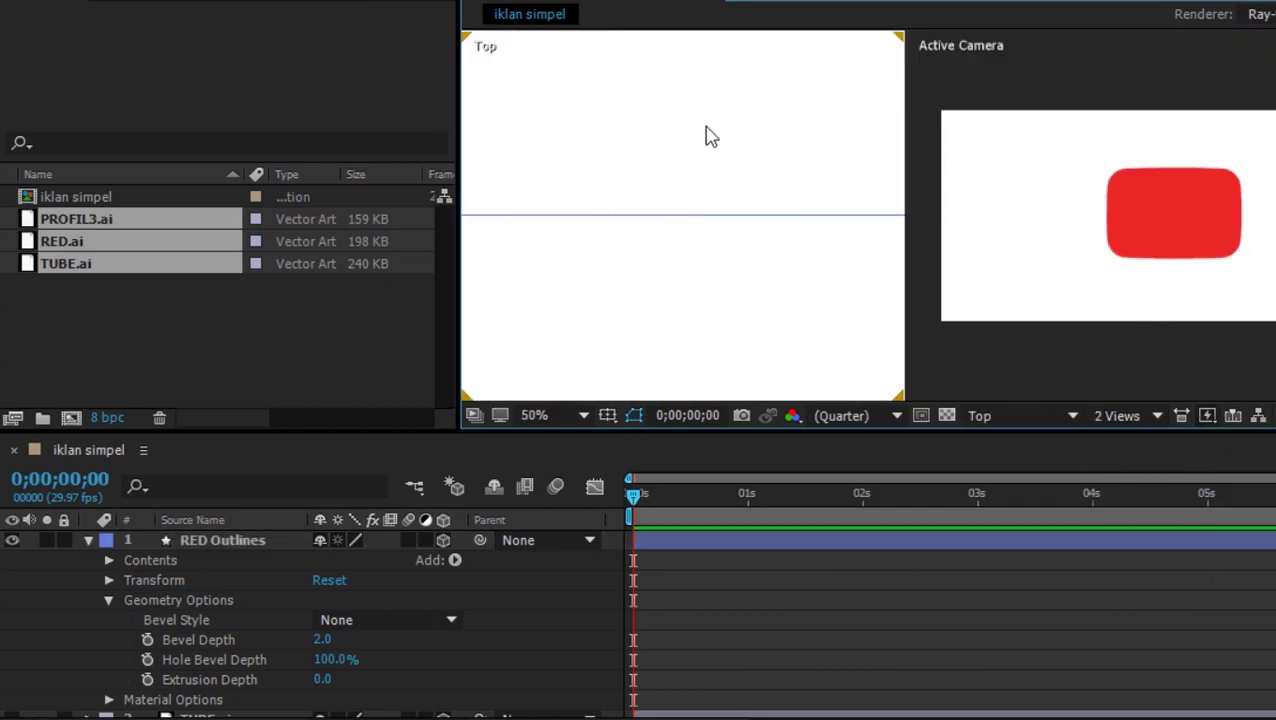
{"action": "key", "text": "ctrl+r"}
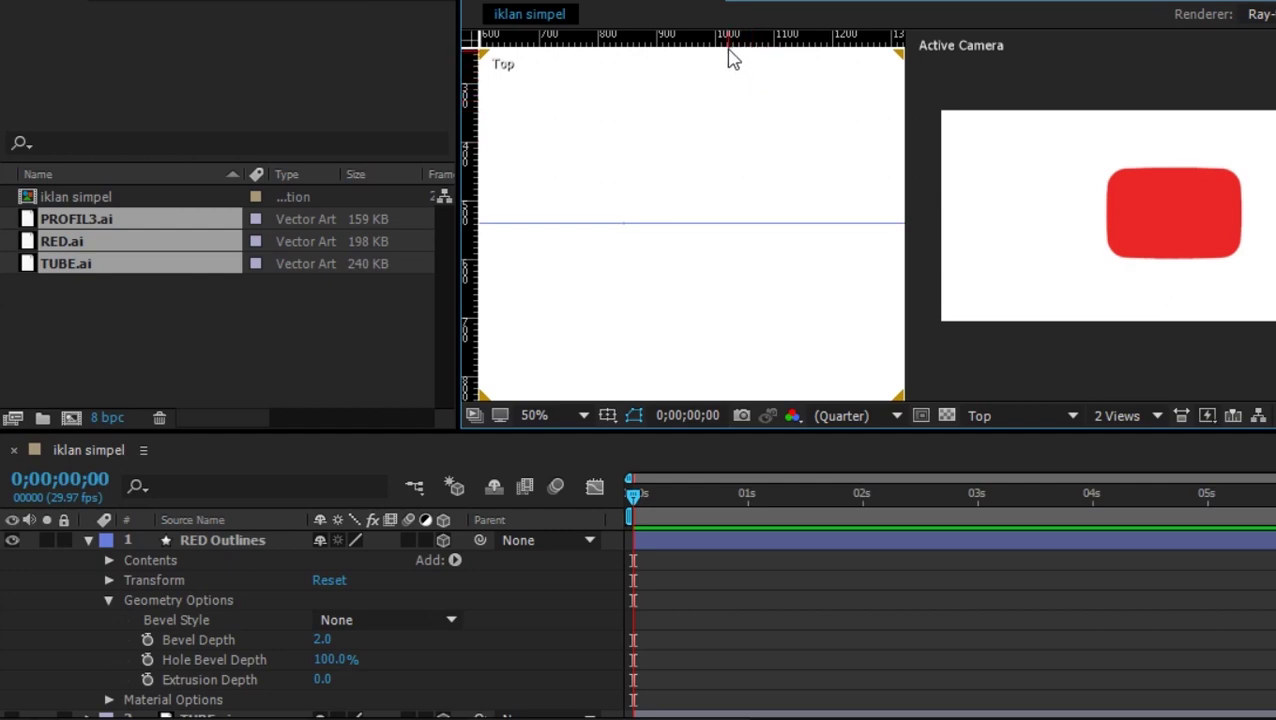
{"action": "left_click_drag", "start_coordinate": [730, 40], "coordinate": [682, 223]}
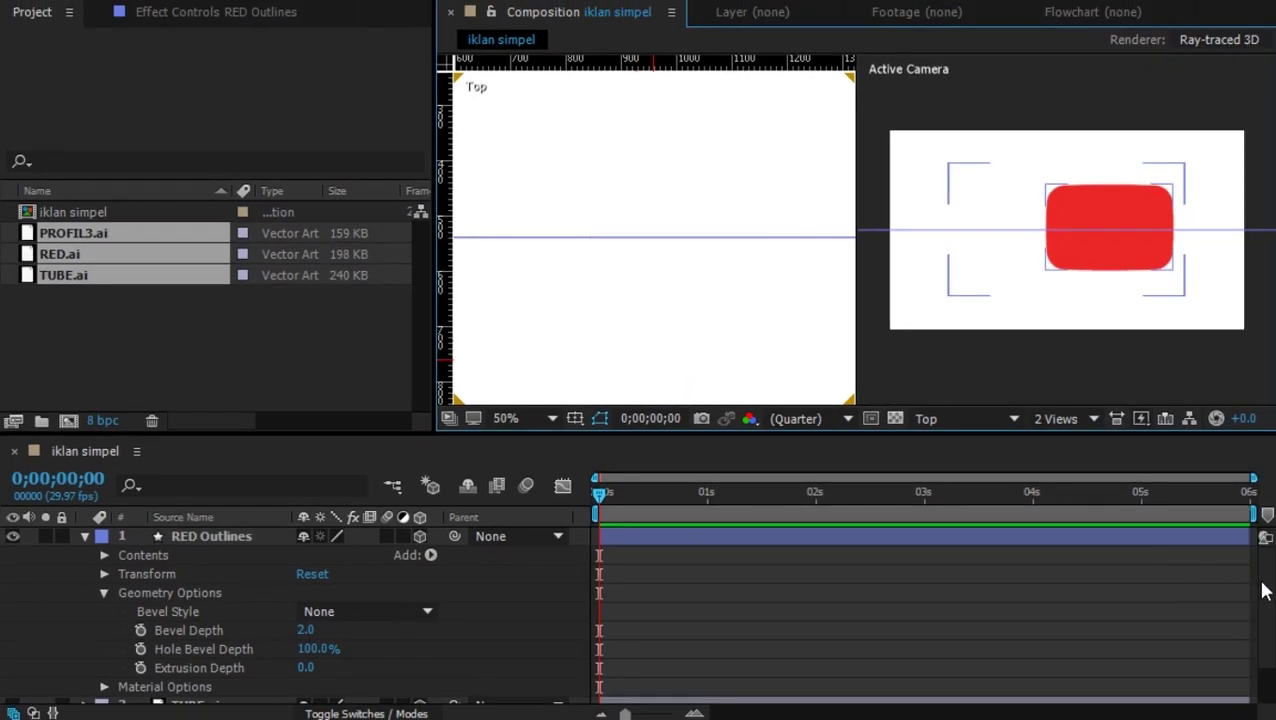
Step: Set the Extrusion Depth of the RED Outlines layer to 90
{"action": "scroll", "coordinate": [1262, 591], "scroll_direction": "down", "scroll_amount": 2}
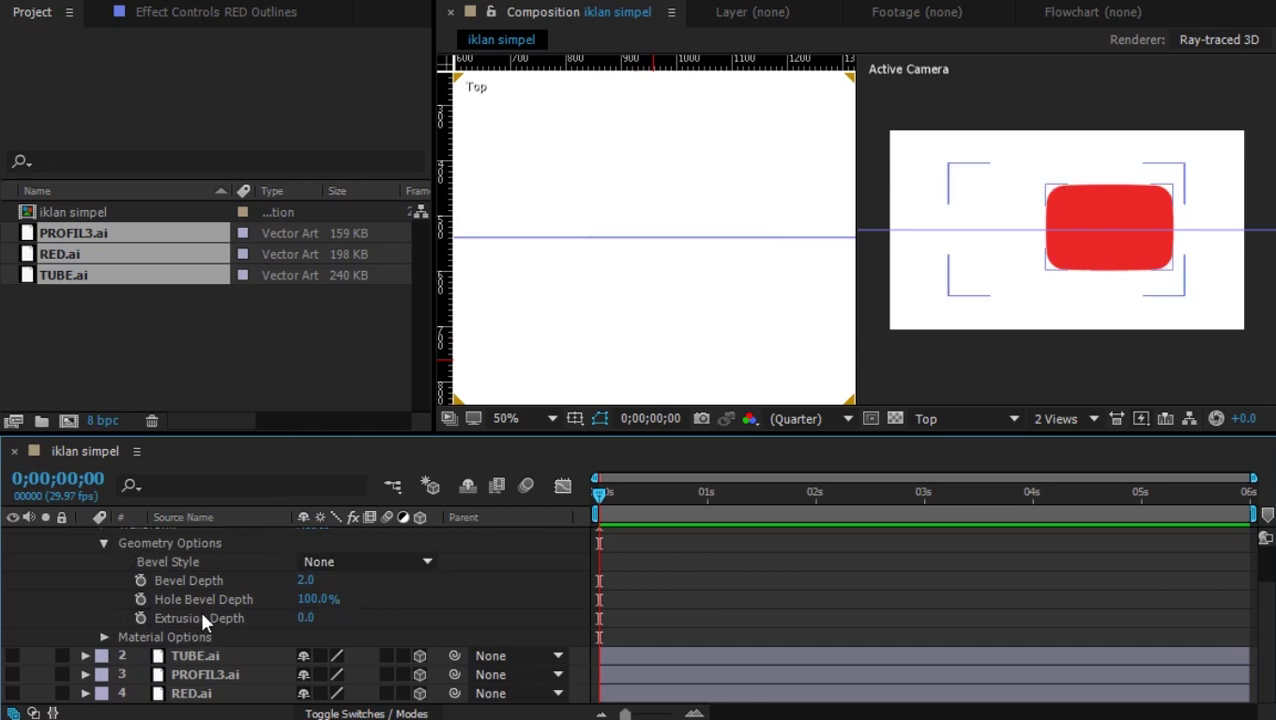
{"action": "type", "text": "90"}
{"action": "key", "text": "Return"}
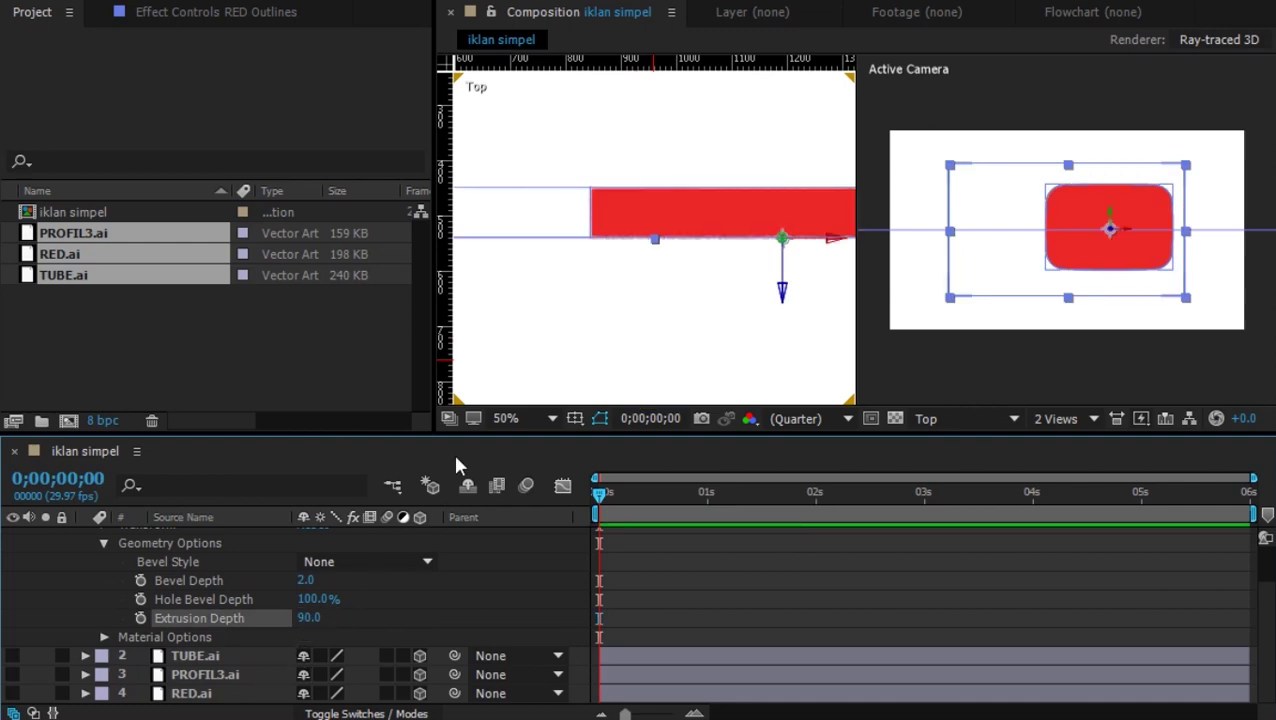
Step: Move the RED Outlines layer along its Z axis in the Top view until the guide runs through the middle of the extrusion
{"action": "left_click_drag", "start_coordinate": [634, 298], "coordinate": [528, 283]}
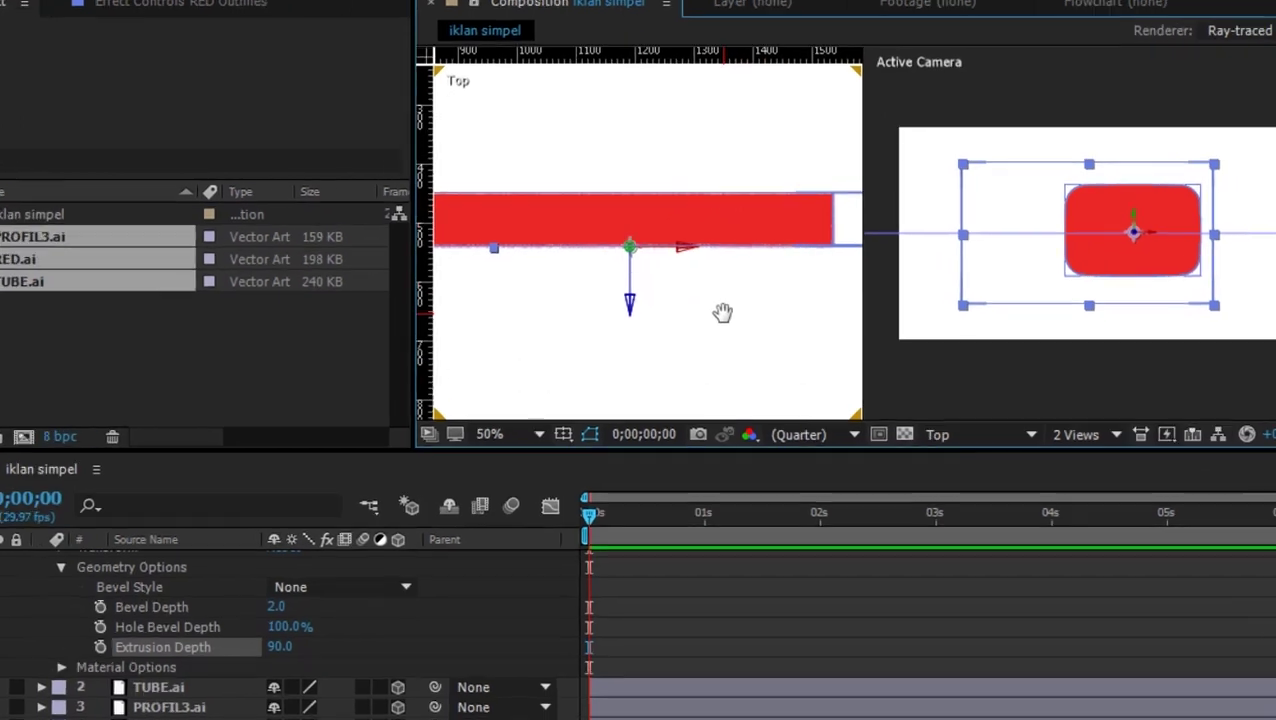
{"action": "left_click_drag", "start_coordinate": [723, 310], "coordinate": [655, 308]}
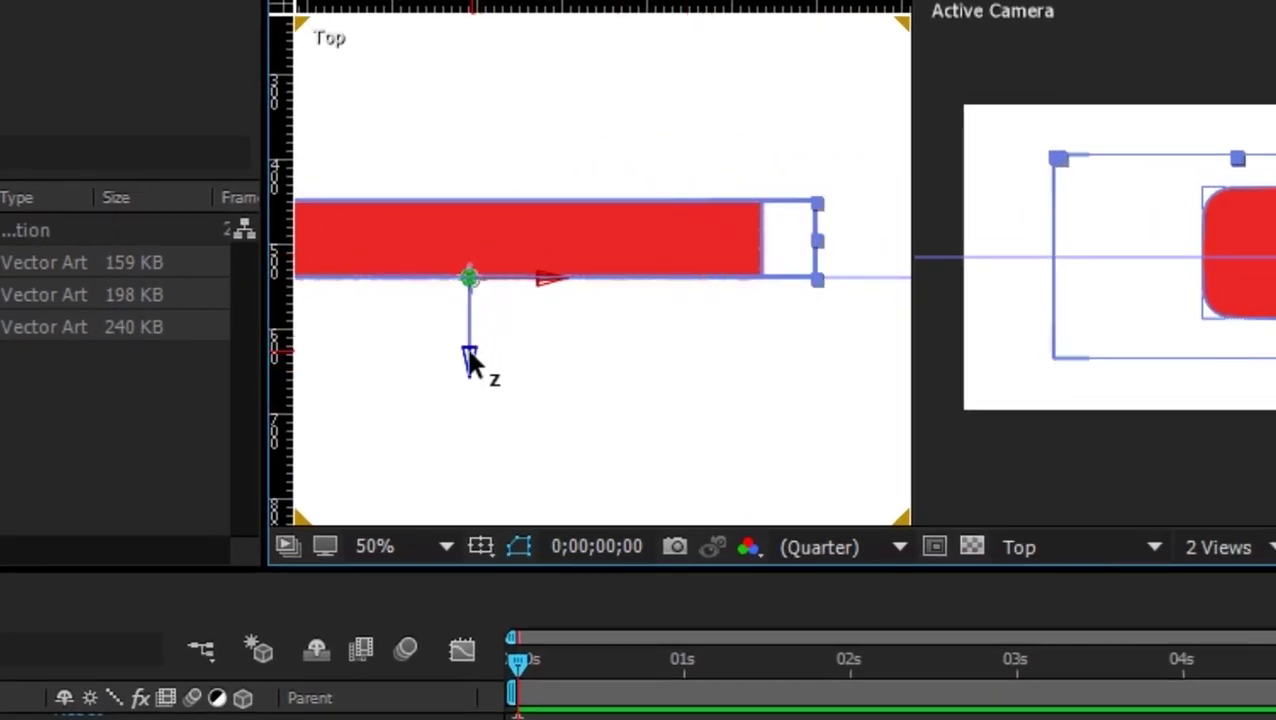
{"action": "left_click_drag", "start_coordinate": [466, 350], "coordinate": [485, 385]}
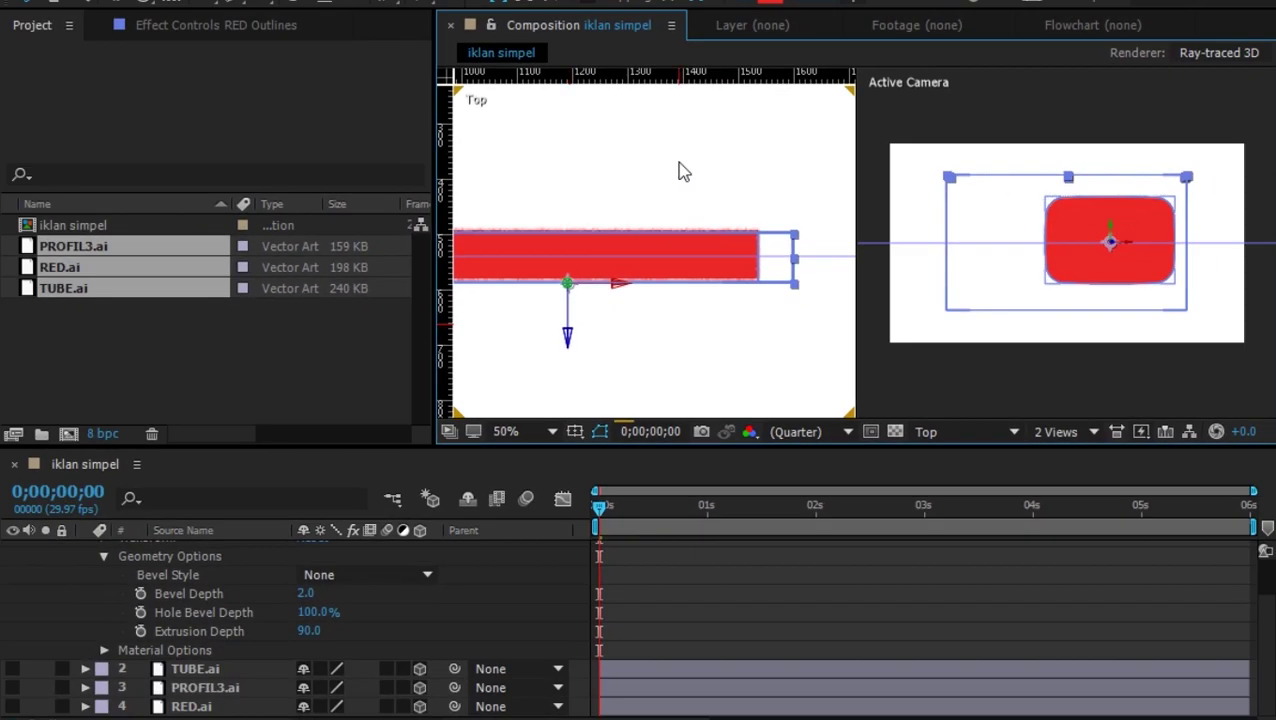
{"action": "left_click", "coordinate": [678, 170]}
{"action": "left_click", "coordinate": [706, 237]}
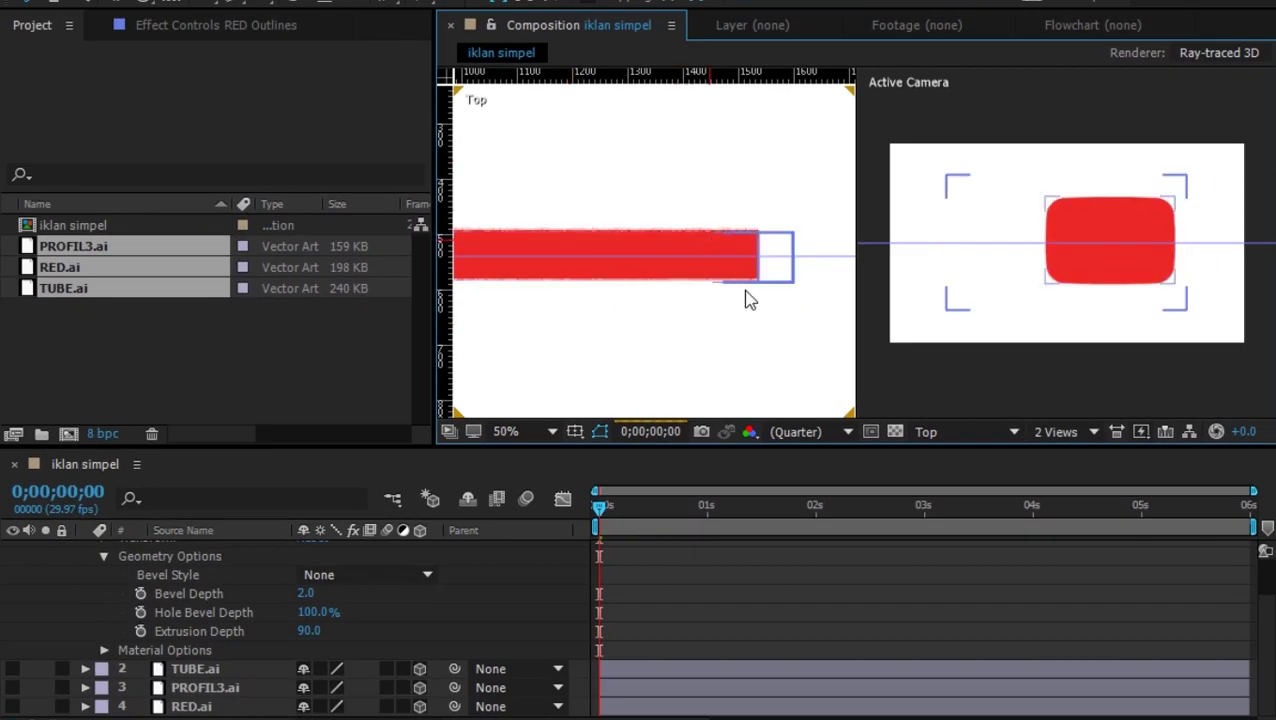
{"action": "left_click", "coordinate": [748, 318]}
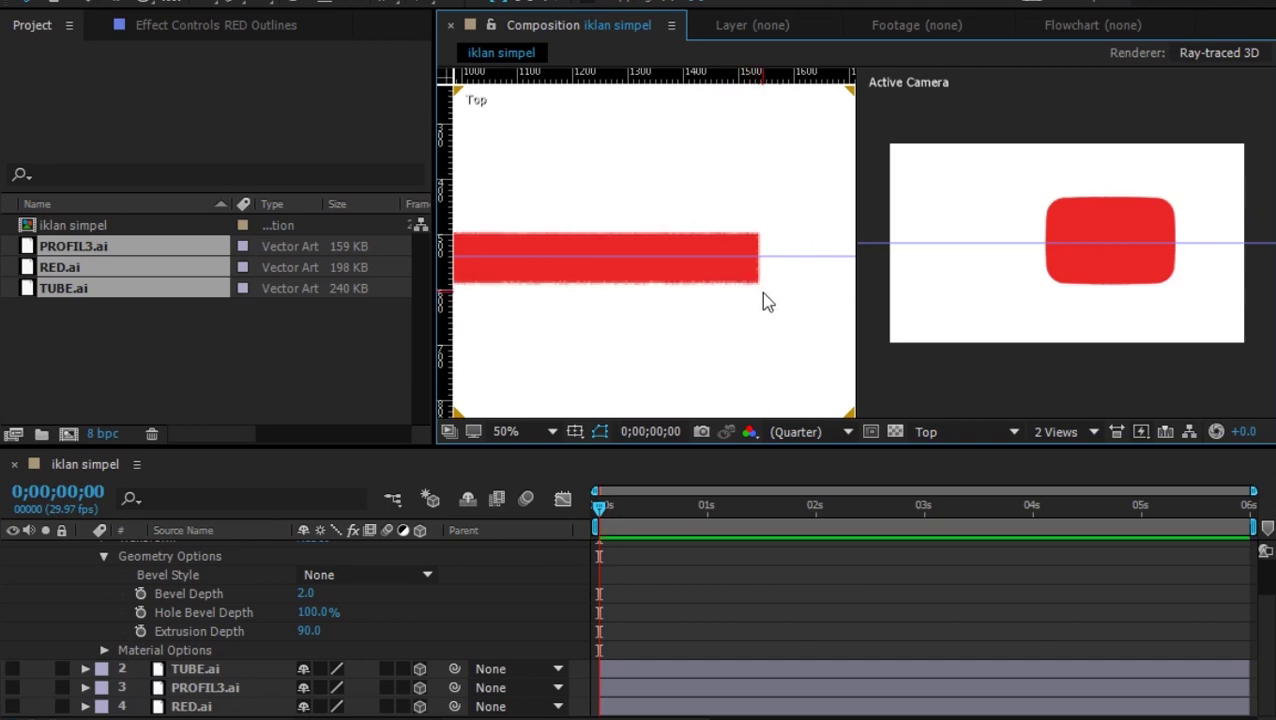
{"action": "left_click", "coordinate": [758, 275]}
{"action": "left_click", "coordinate": [717, 196]}
{"action": "left_click", "coordinate": [726, 238]}
{"action": "left_click", "coordinate": [728, 225]}
{"action": "left_click", "coordinate": [753, 286]}
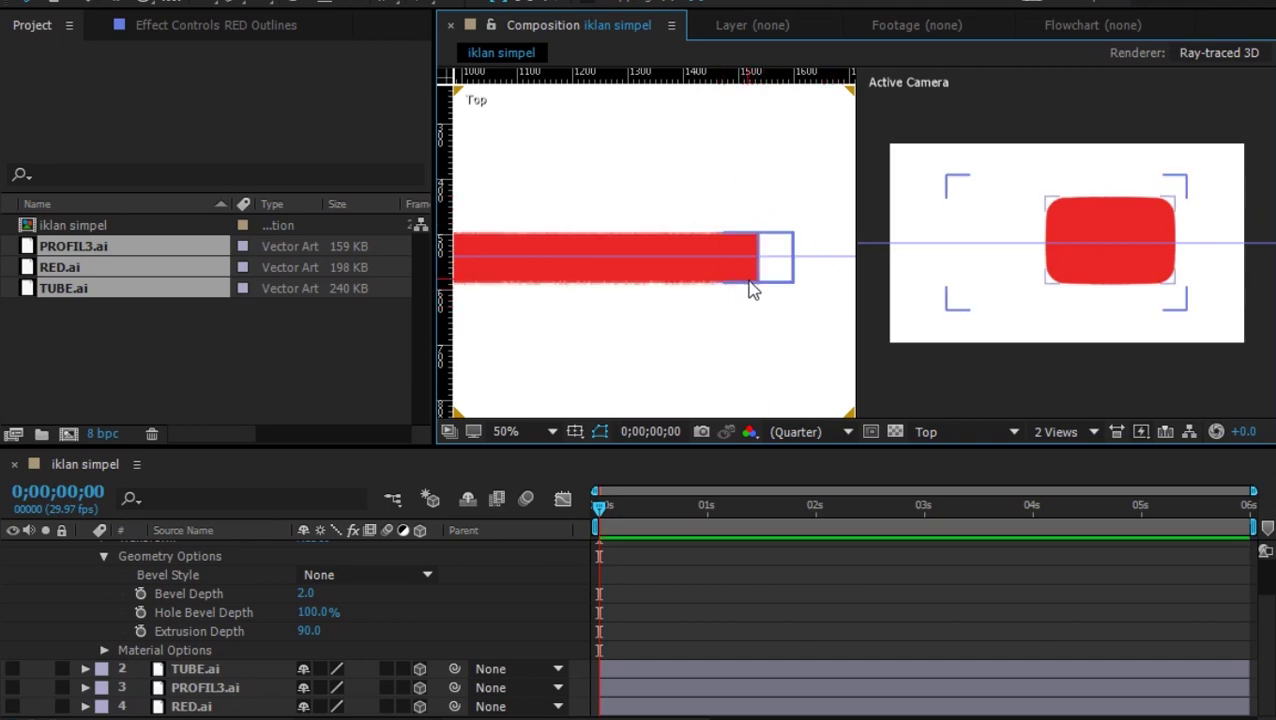
{"action": "left_click", "coordinate": [489, 341]}
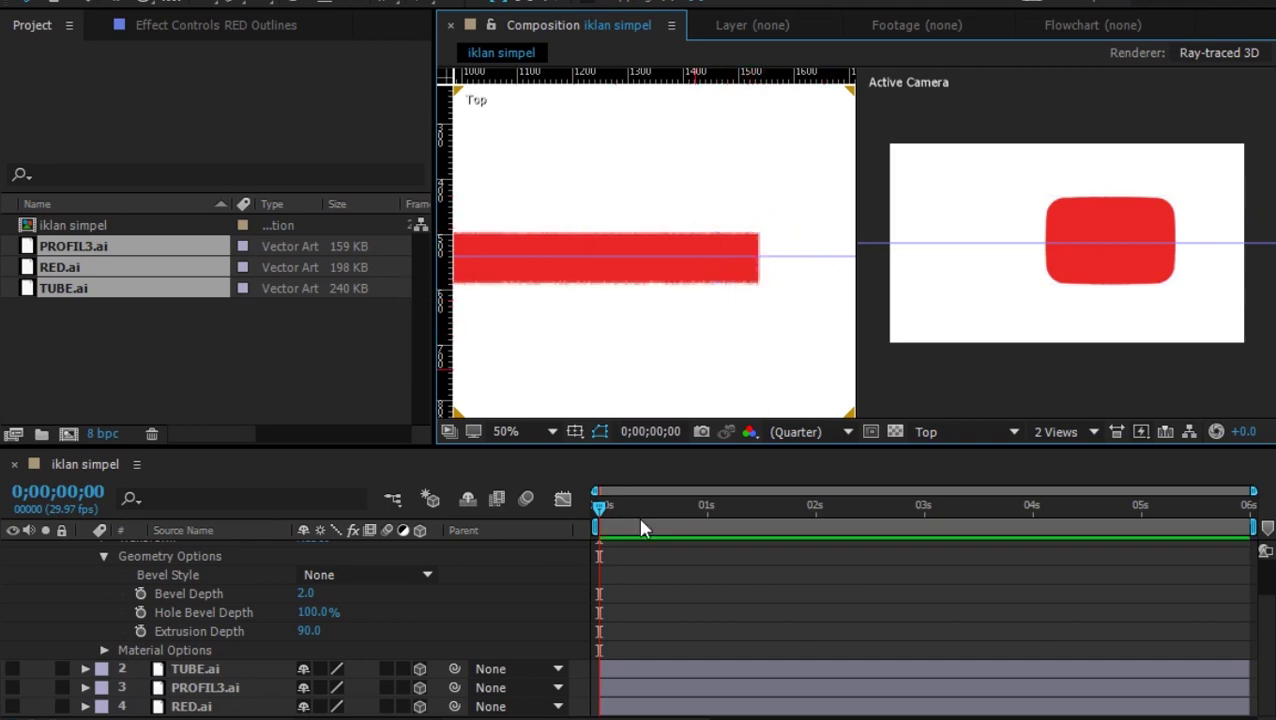
Step: Collapse the RED Outlines layer's properties and move the TUBE.ai layer above it in the layer stack
{"action": "scroll", "coordinate": [1263, 637], "scroll_direction": "up", "scroll_amount": 2}
{"action": "left_click", "coordinate": [700, 450]}
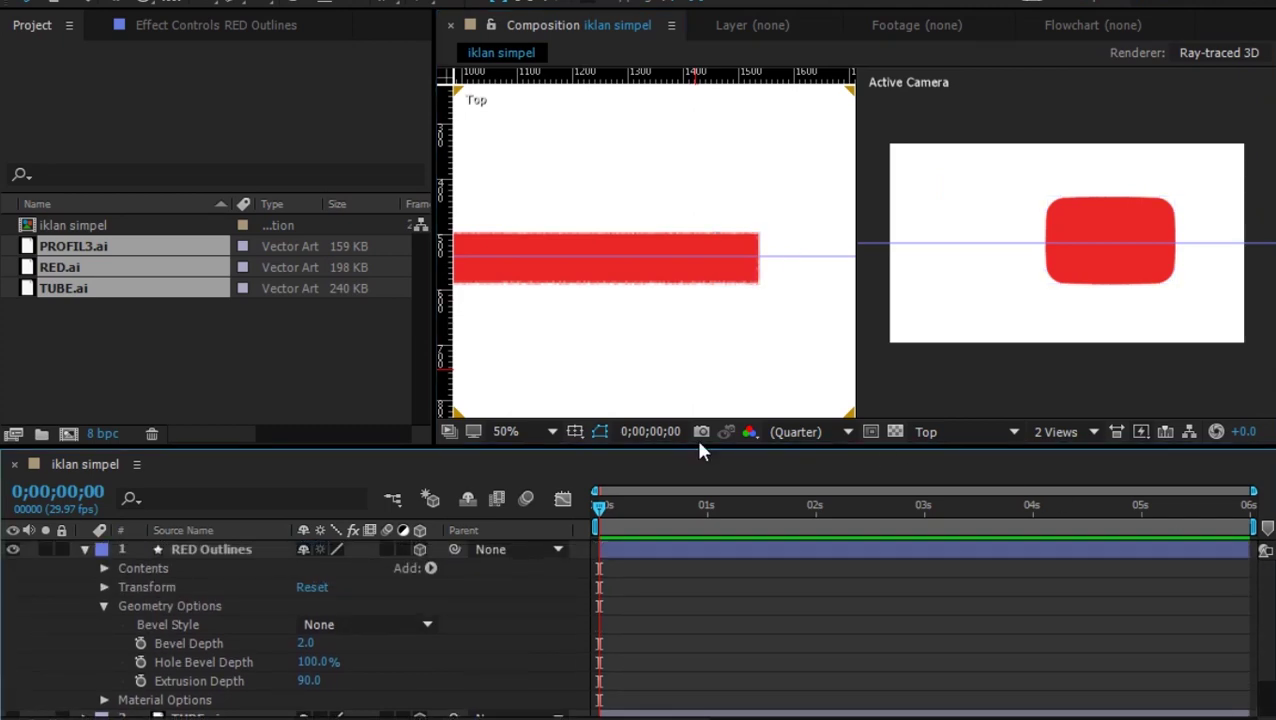
{"action": "left_click", "coordinate": [86, 549]}
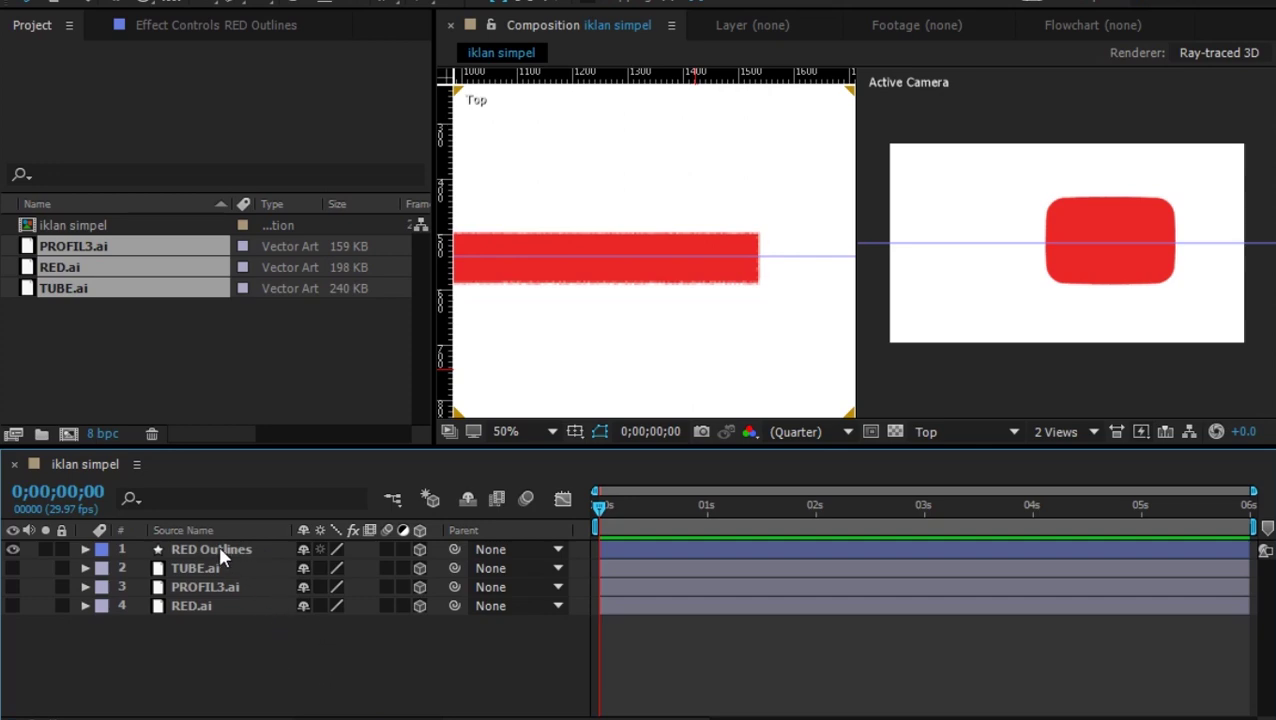
{"action": "left_click_drag", "start_coordinate": [186, 569], "coordinate": [268, 549]}
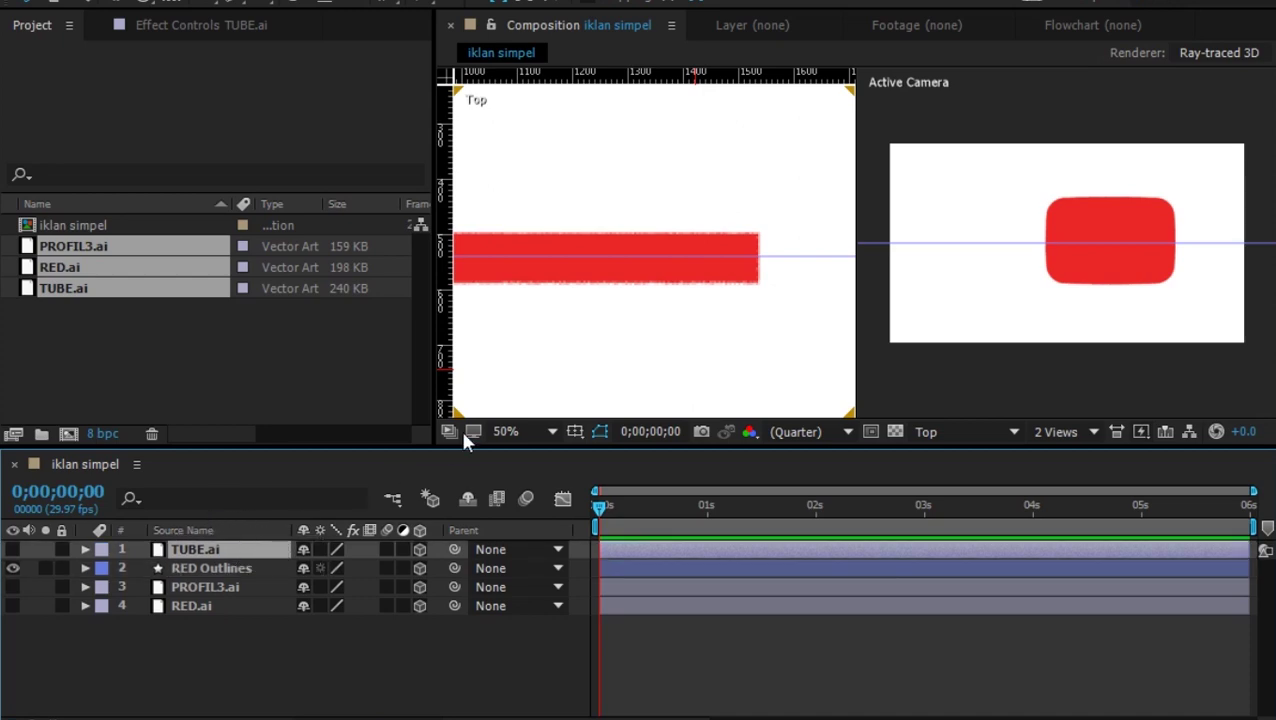
Step: Show the TUBE.ai layer and move it along its Z axis in the Top view to the front edge of the red extrusion
{"action": "left_click_drag", "start_coordinate": [564, 371], "coordinate": [665, 372]}
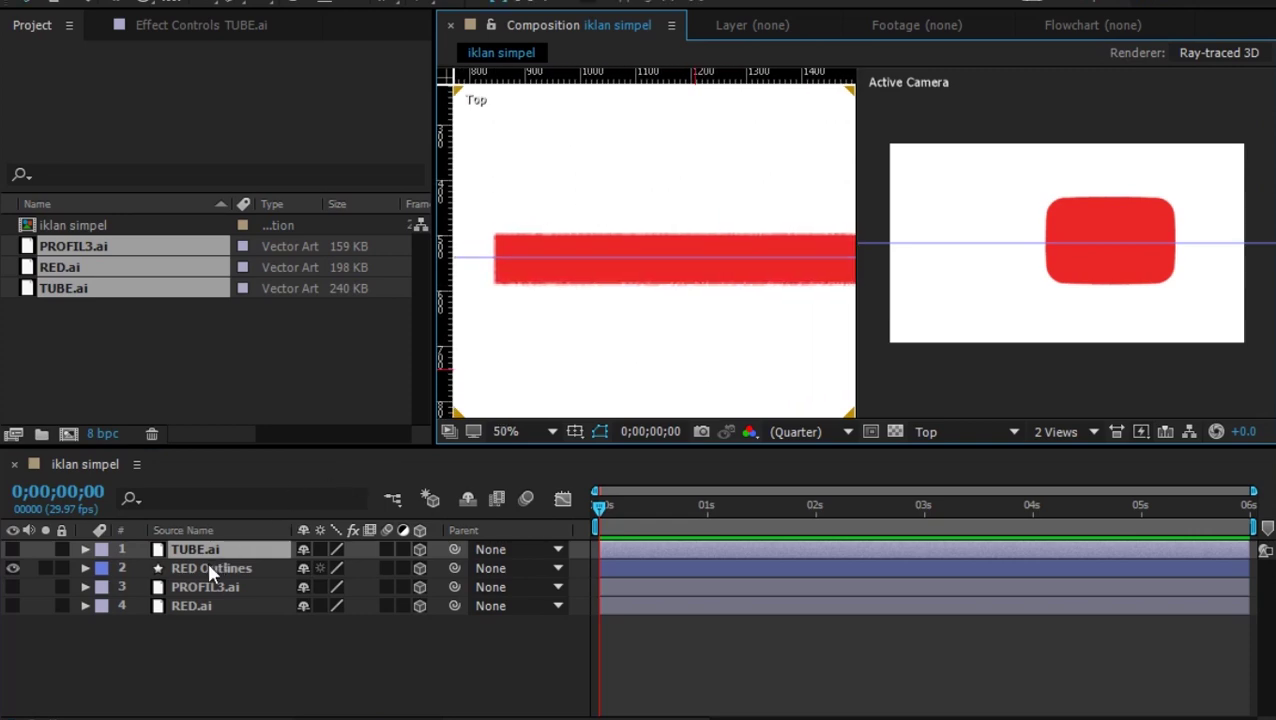
{"action": "left_click", "coordinate": [636, 300]}
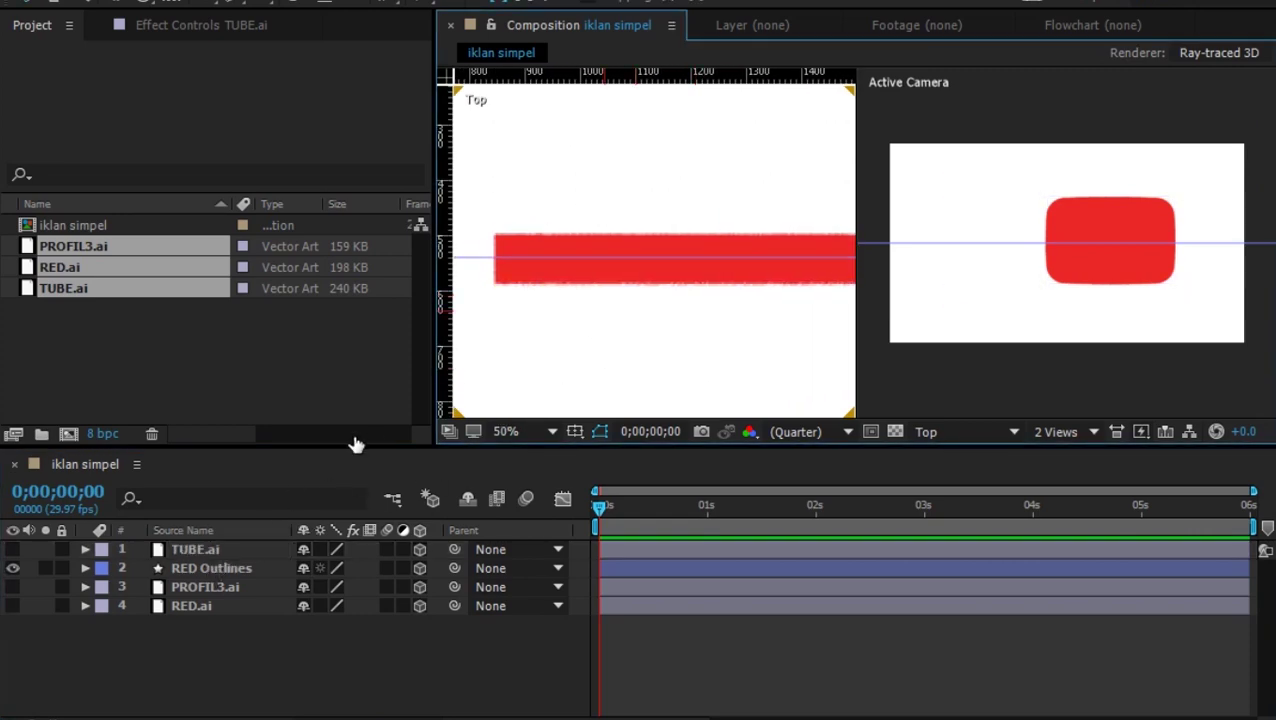
{"action": "left_click", "coordinate": [212, 549]}
{"action": "left_click", "coordinate": [12, 549]}
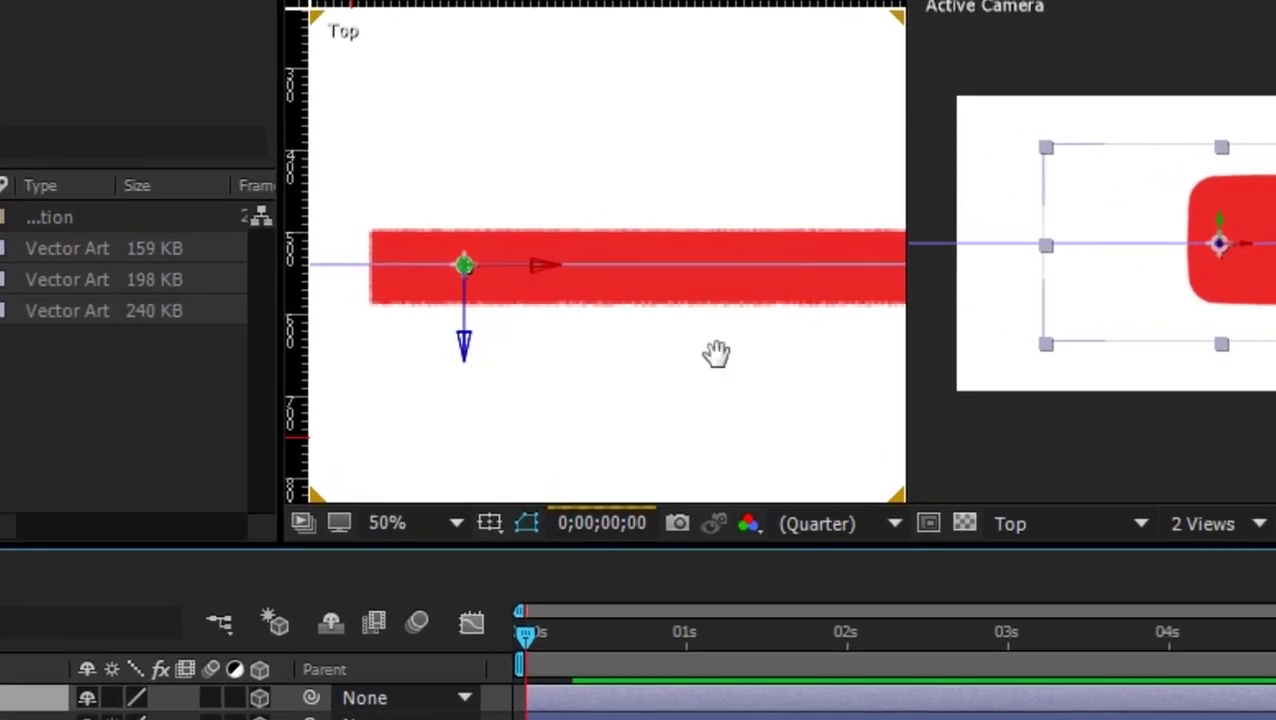
{"action": "left_click_drag", "start_coordinate": [716, 352], "coordinate": [678, 353]}
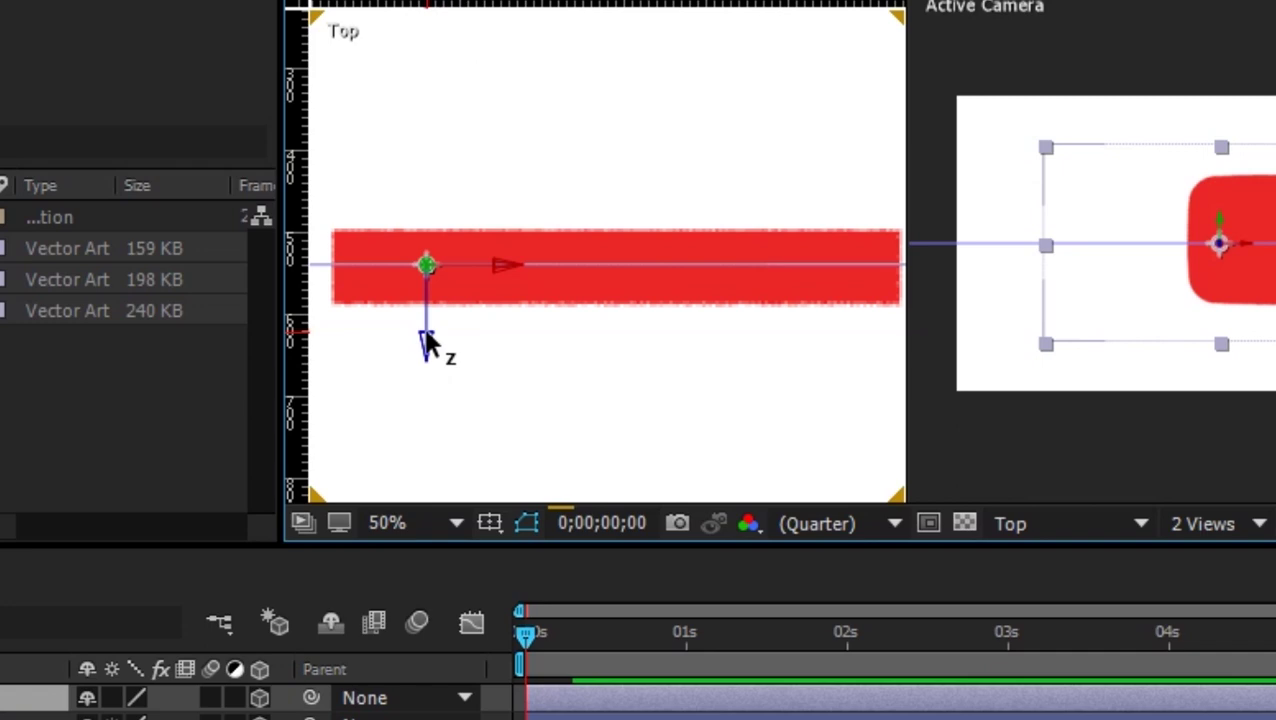
{"action": "left_click_drag", "start_coordinate": [427, 343], "coordinate": [432, 388]}
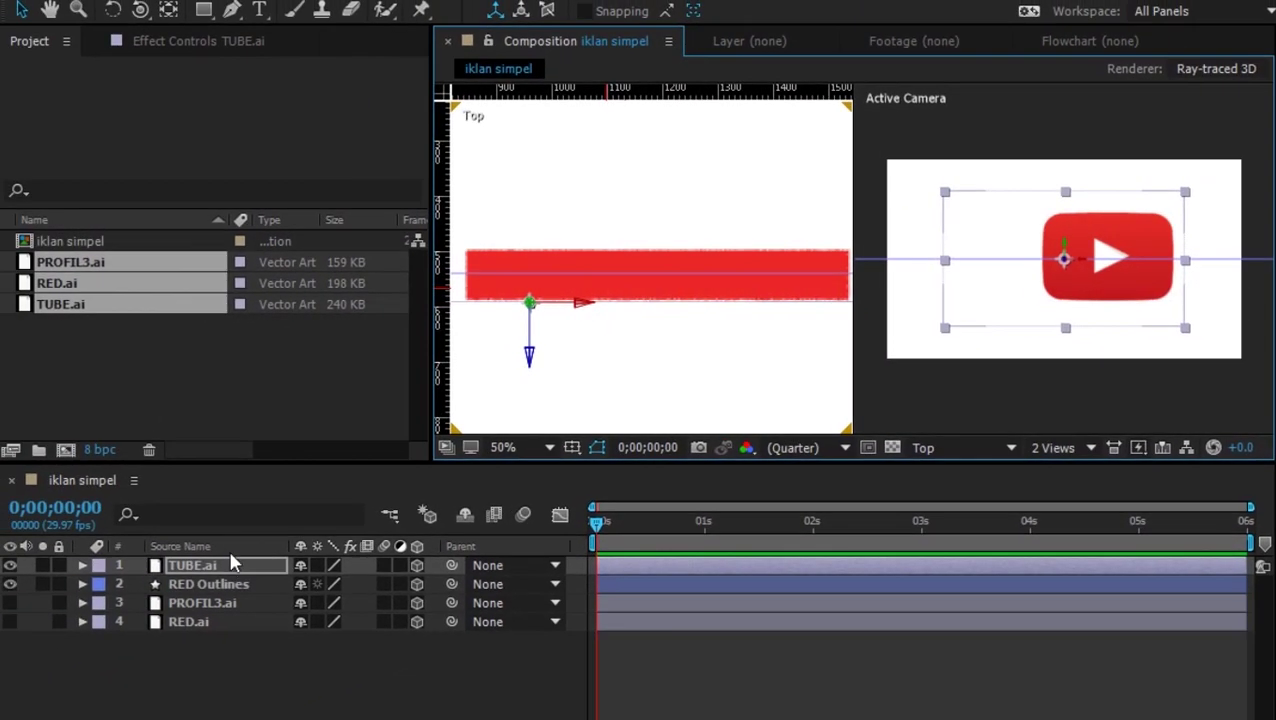
Step: Show the PROFIL3.ai layer and move it about 46 px along its Z axis to the back edge of the red extrusion
{"action": "left_click", "coordinate": [210, 603]}
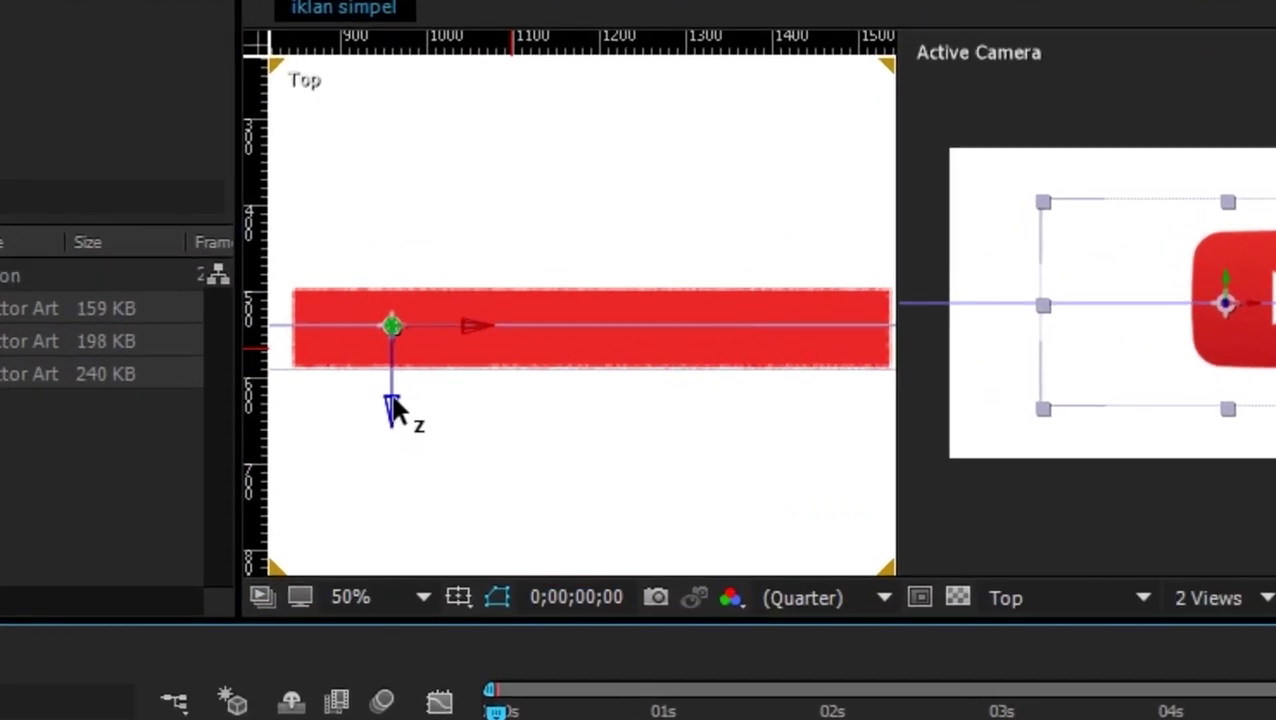
{"action": "left_click_drag", "start_coordinate": [391, 376], "coordinate": [390, 362]}
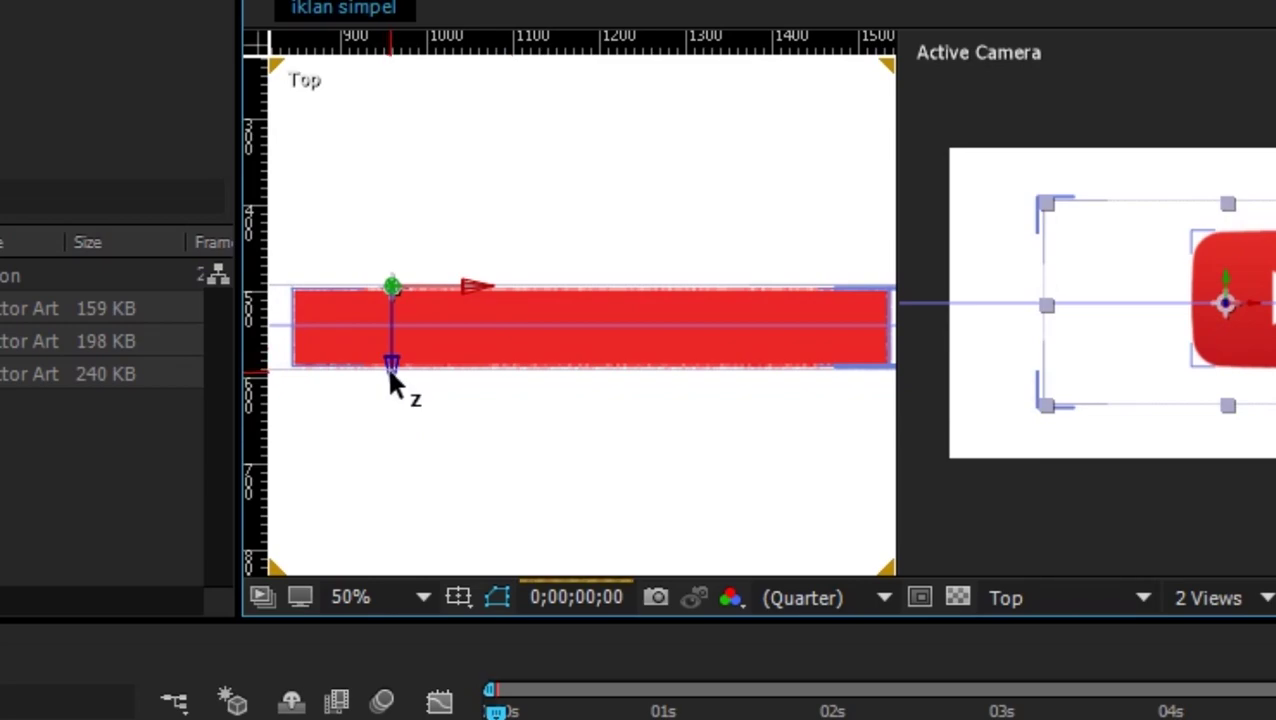
{"action": "left_click", "coordinate": [1255, 255]}
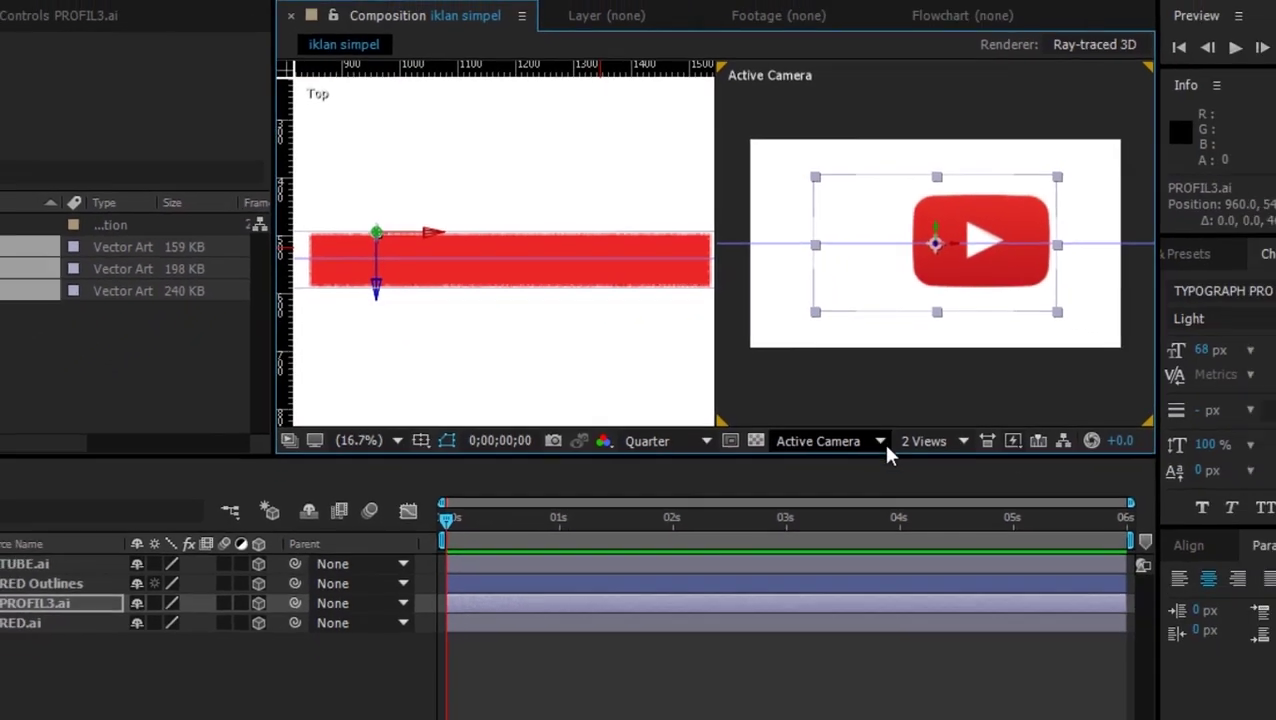
Step: Check the placement of the profile icon in the Back view, and return to the Active Camera view
{"action": "left_click", "coordinate": [828, 443]}
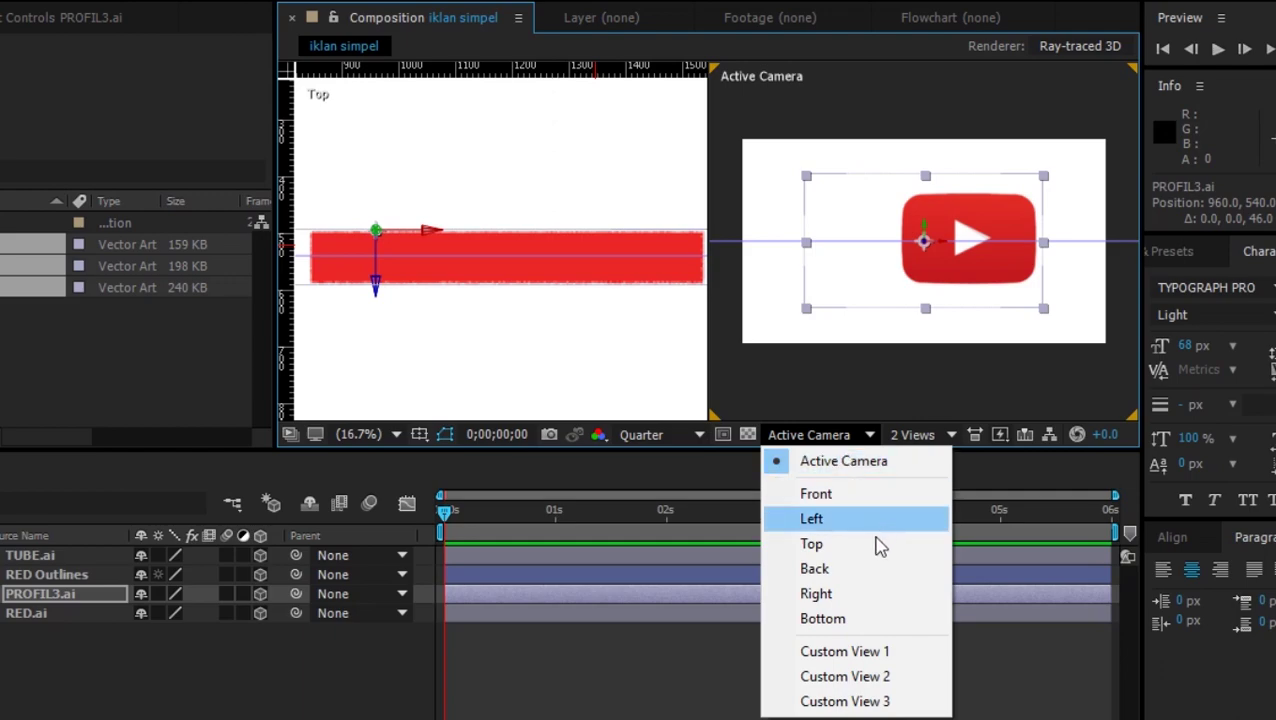
{"action": "left_click", "coordinate": [851, 569]}
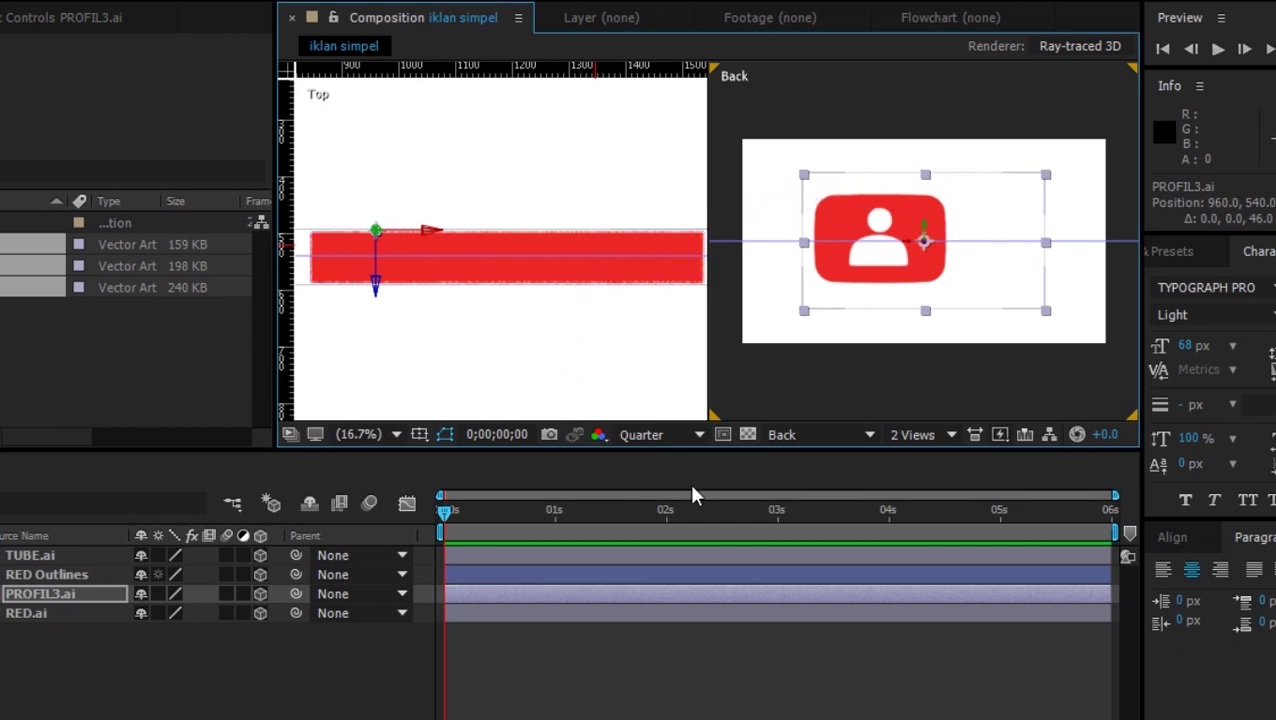
{"action": "left_click", "coordinate": [869, 434]}
{"action": "left_click", "coordinate": [846, 459]}
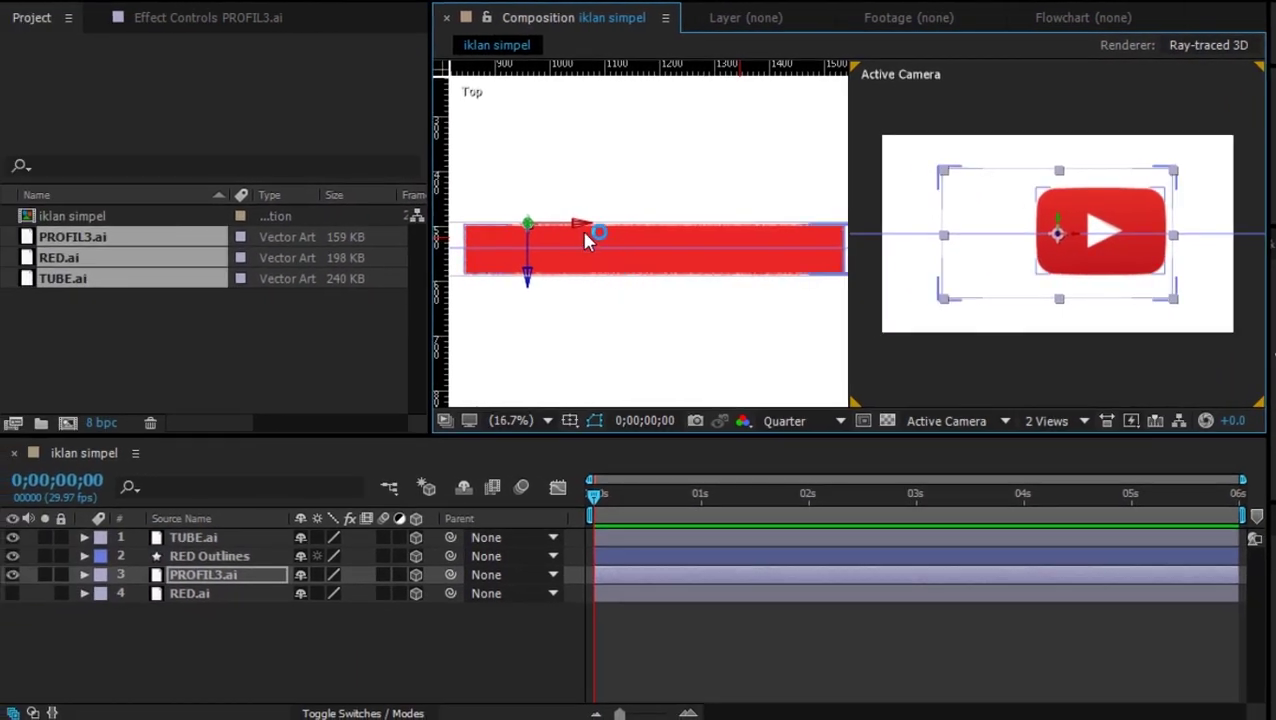
Step: Change the composition's view layout to 1 View
{"action": "left_click", "coordinate": [713, 421]}
{"action": "left_click", "coordinate": [1050, 421]}
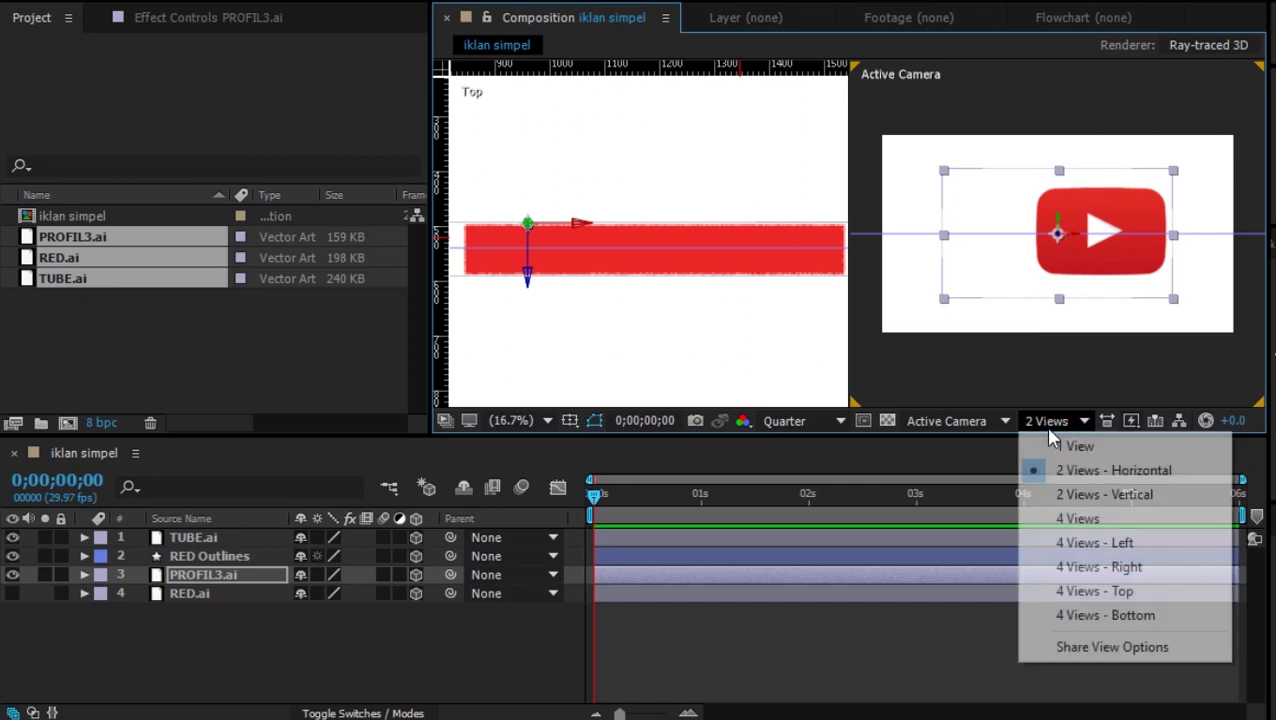
{"action": "left_click", "coordinate": [1047, 448]}
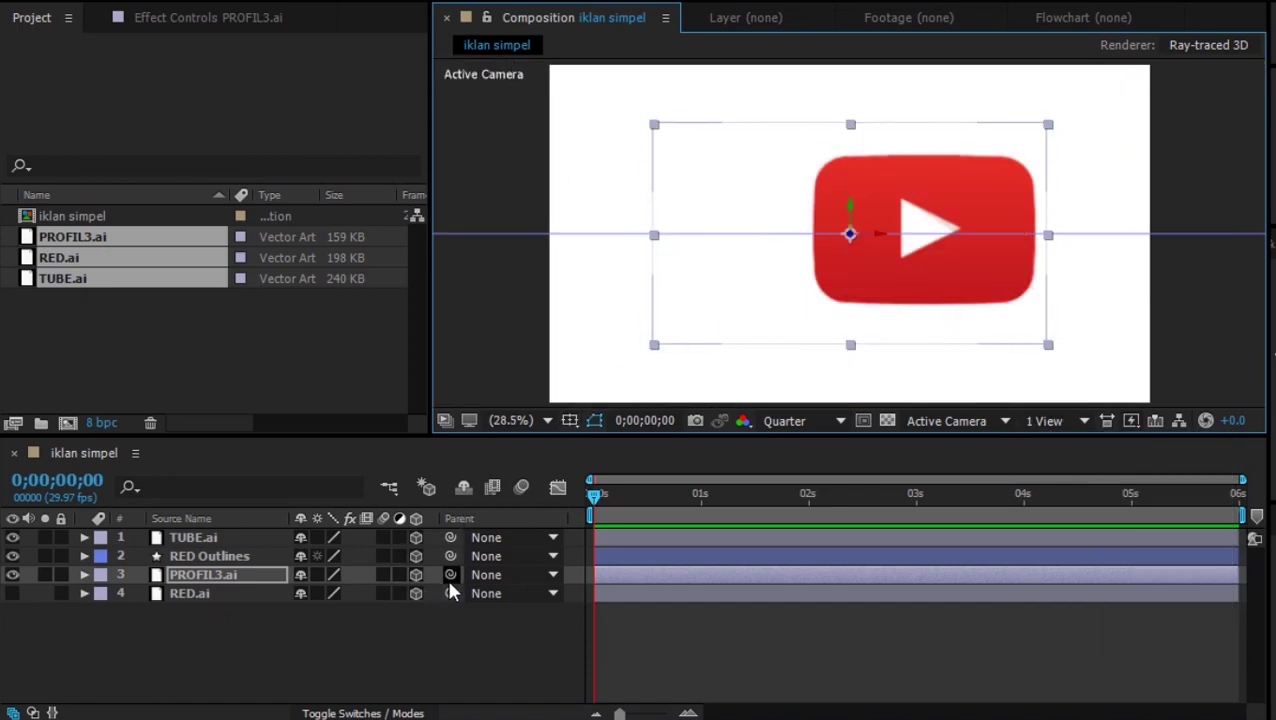
Step: Delete the RED.ai layer, and parent the PROFIL3.ai and TUBE.ai layers to RED Outlines
{"action": "left_click", "coordinate": [238, 556]}
{"action": "left_click", "coordinate": [207, 593]}
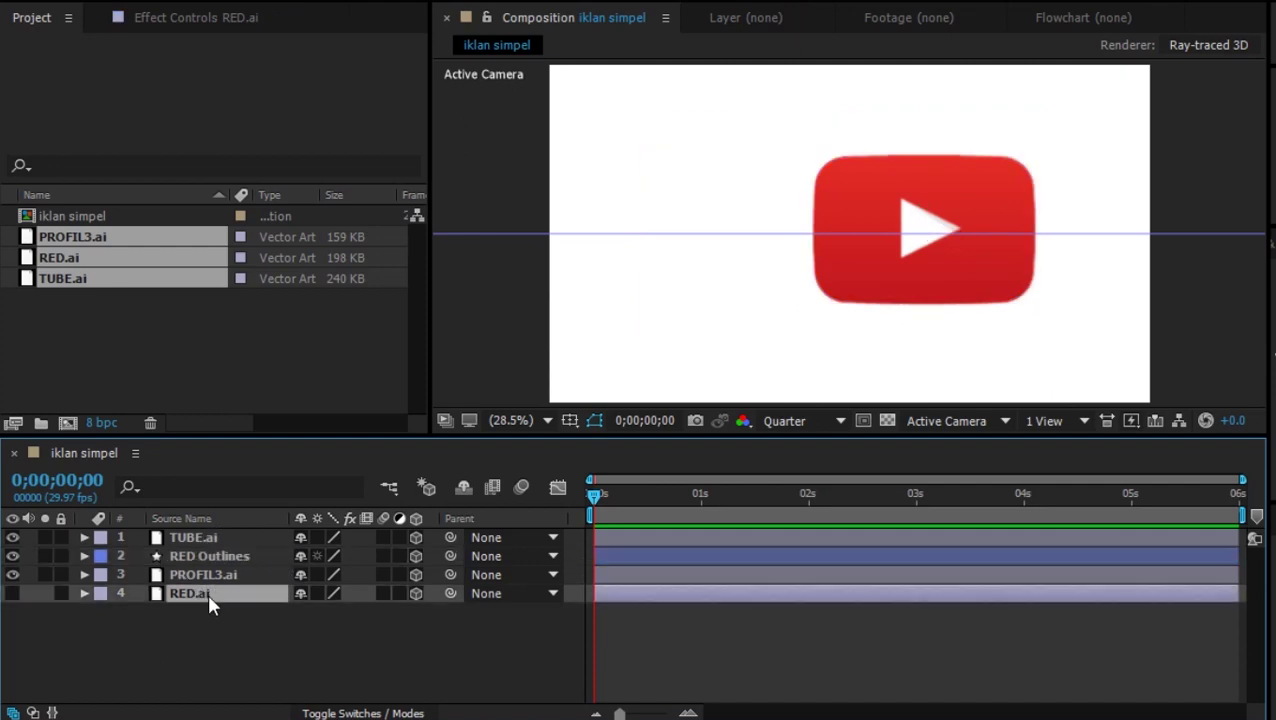
{"action": "key", "text": "Delete"}
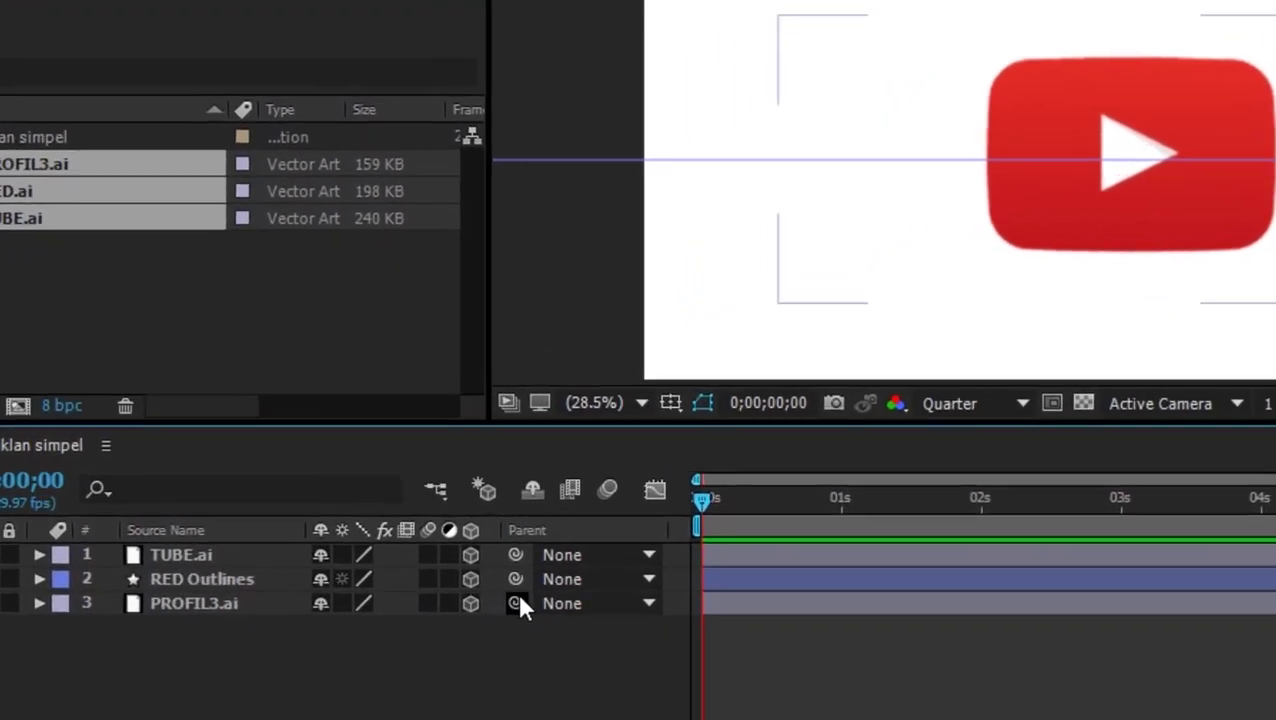
{"action": "left_click_drag", "start_coordinate": [546, 617], "coordinate": [230, 590]}
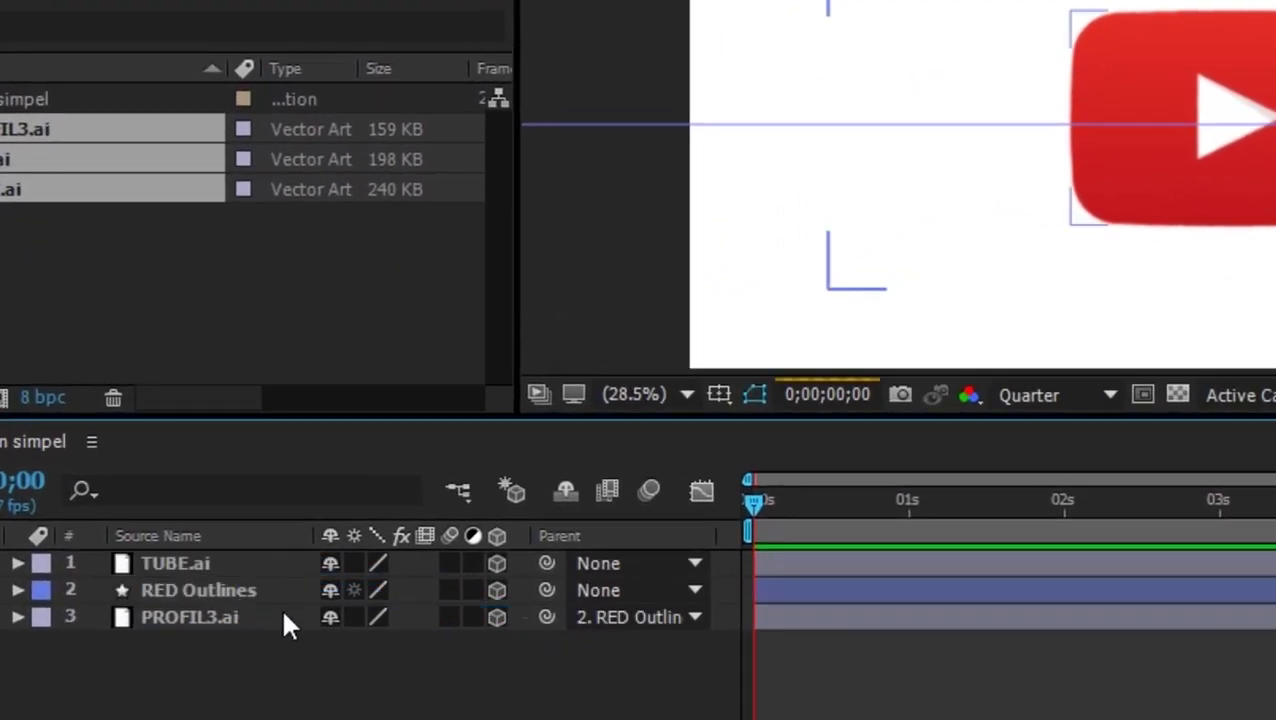
{"action": "left_click_drag", "start_coordinate": [240, 583], "coordinate": [249, 588]}
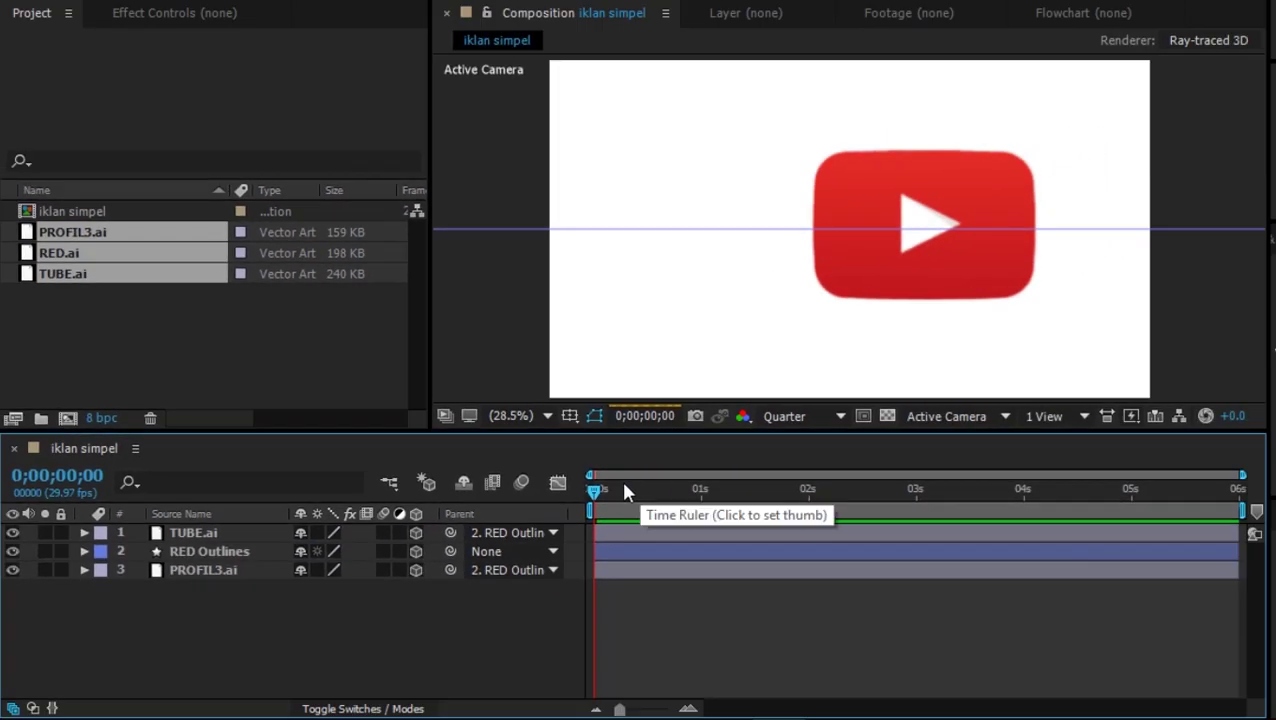
Step: Reveal the rotation properties of the RED Outlines layer
{"action": "left_click", "coordinate": [238, 553]}
{"action": "key", "text": "r"}
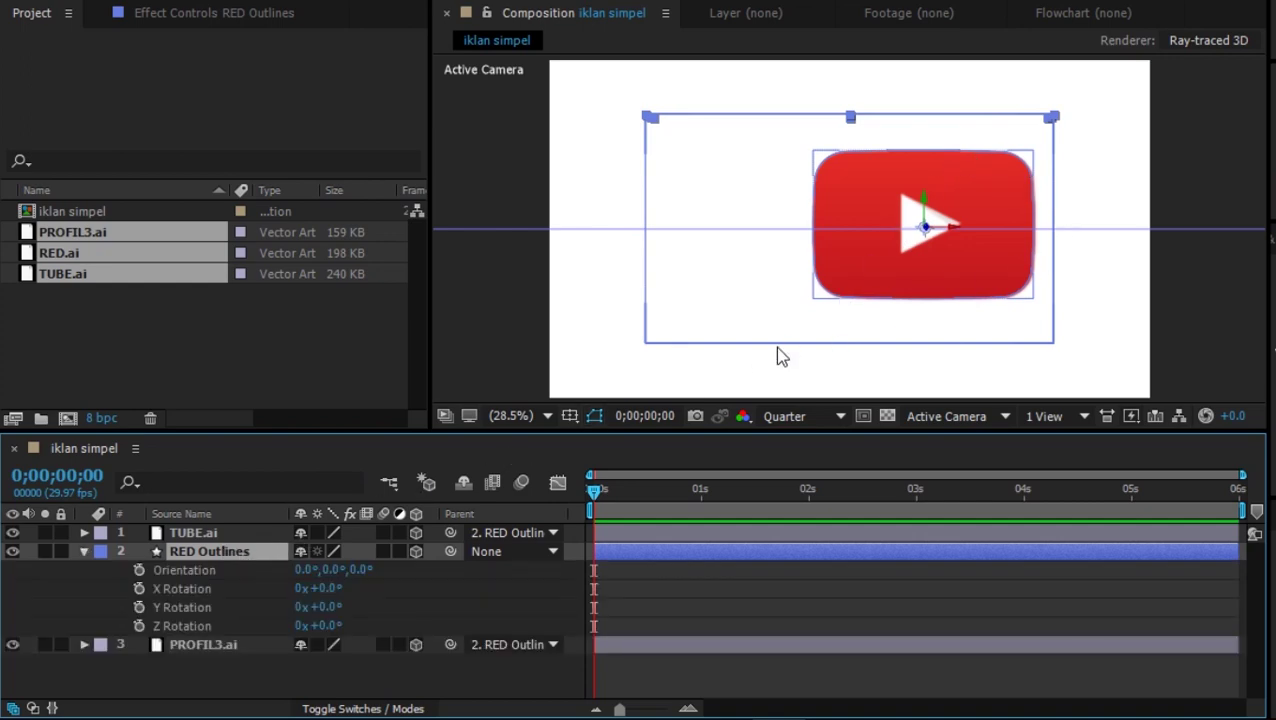
Step: Try a Y Rotation of 138° on the RED Outlines layer and undo it
{"action": "left_click_drag", "start_coordinate": [606, 491], "coordinate": [511, 532]}
{"action": "left_click_drag", "start_coordinate": [330, 607], "coordinate": [492, 623]}
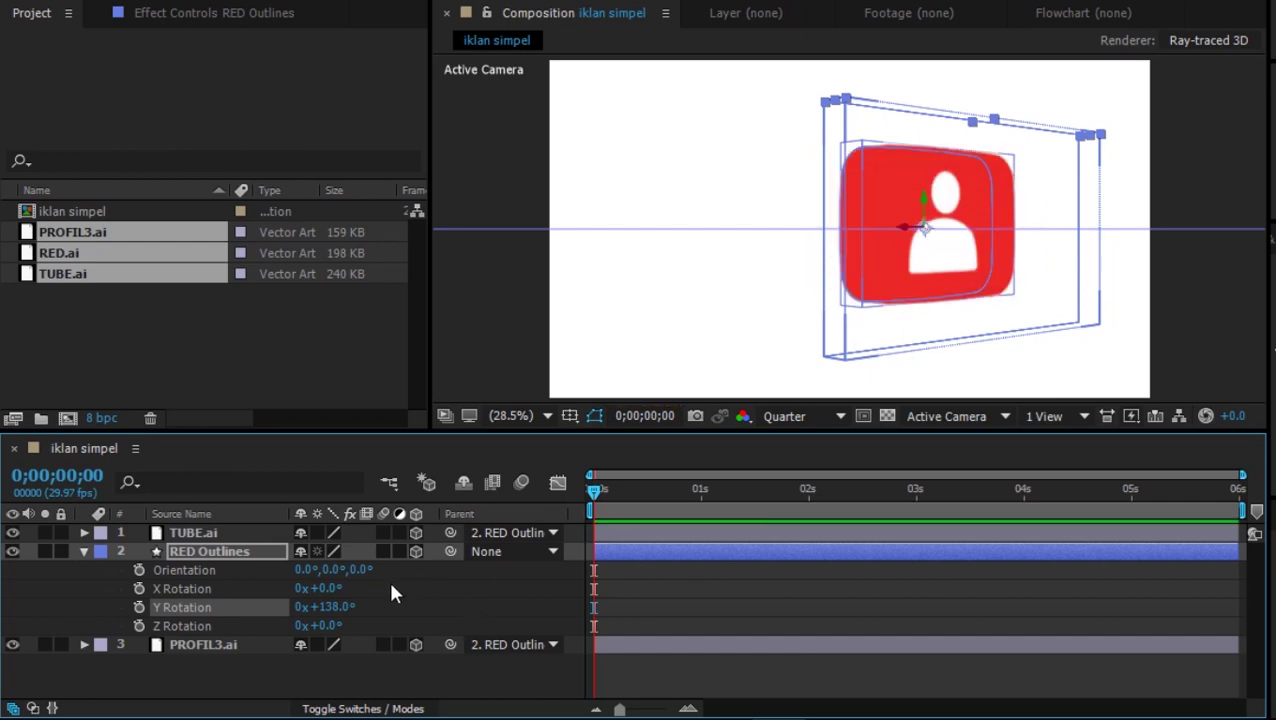
{"action": "key", "text": "ctrl+z"}
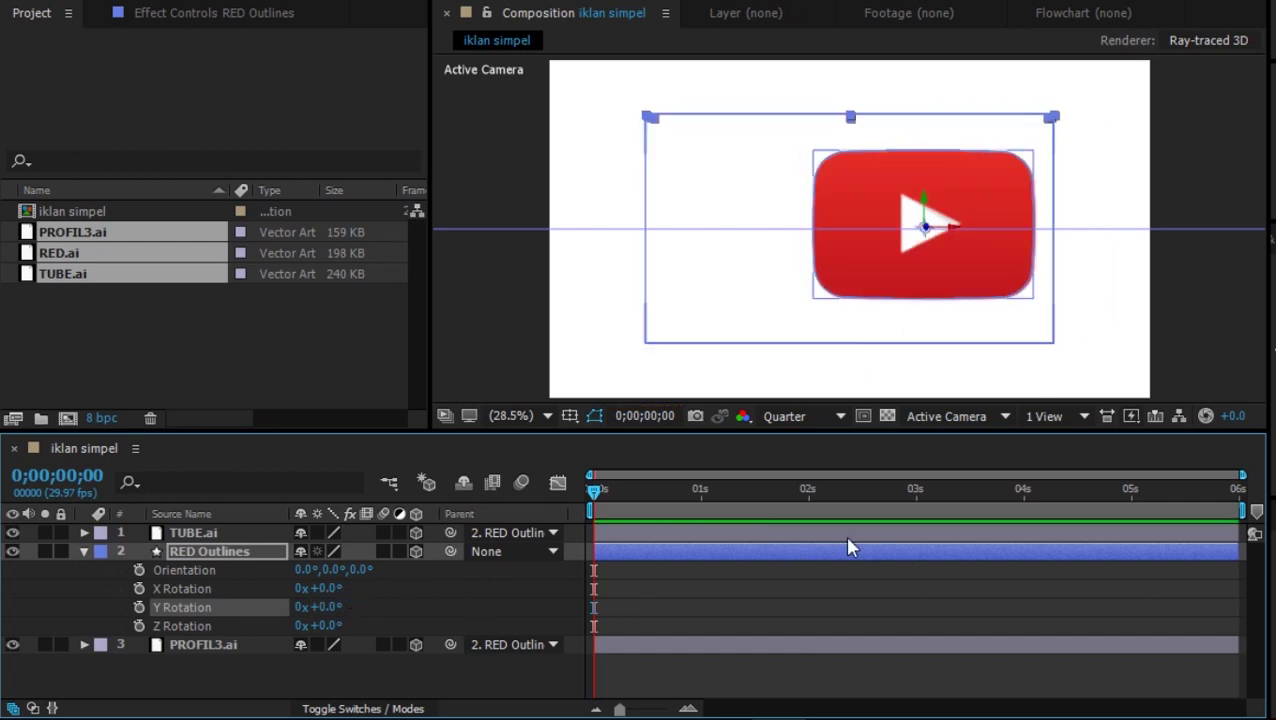
Step: Keyframe the Y Rotation of RED Outlines from 0° at 1 second to 180° at 2 seconds
{"action": "left_click_drag", "start_coordinate": [622, 500], "coordinate": [701, 512]}
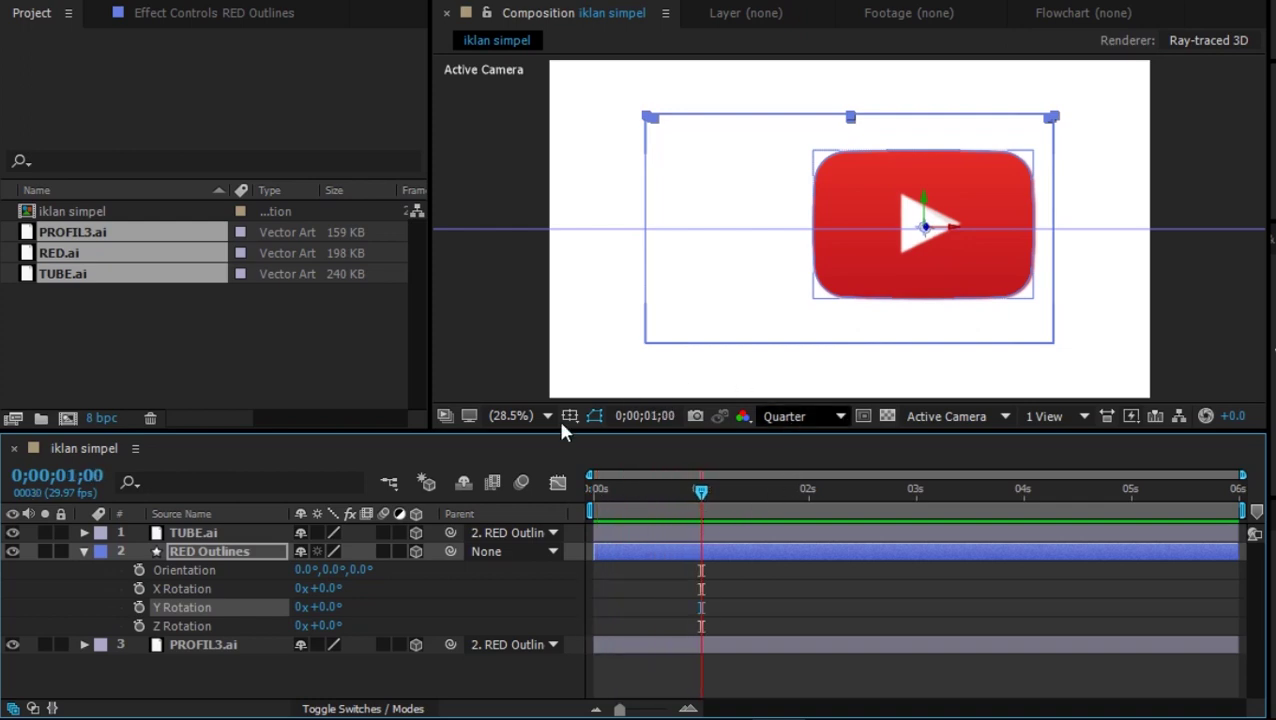
{"action": "left_click", "coordinate": [139, 607]}
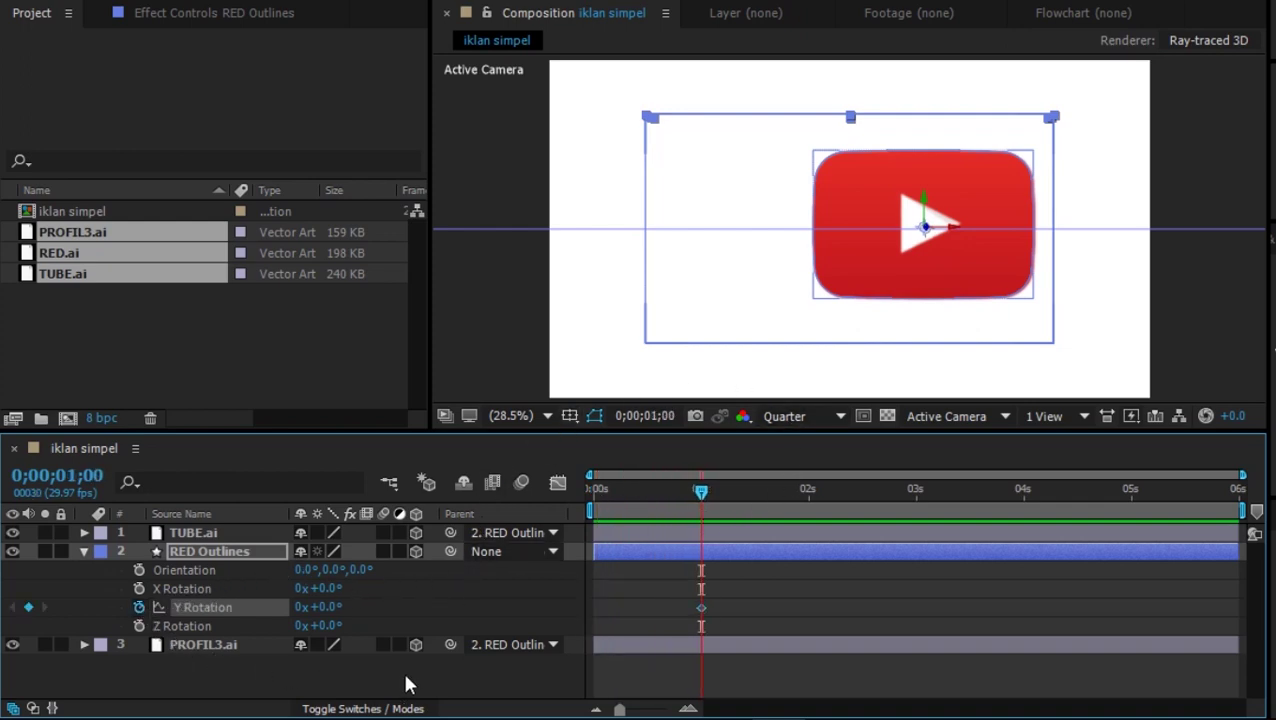
{"action": "left_click", "coordinate": [809, 503]}
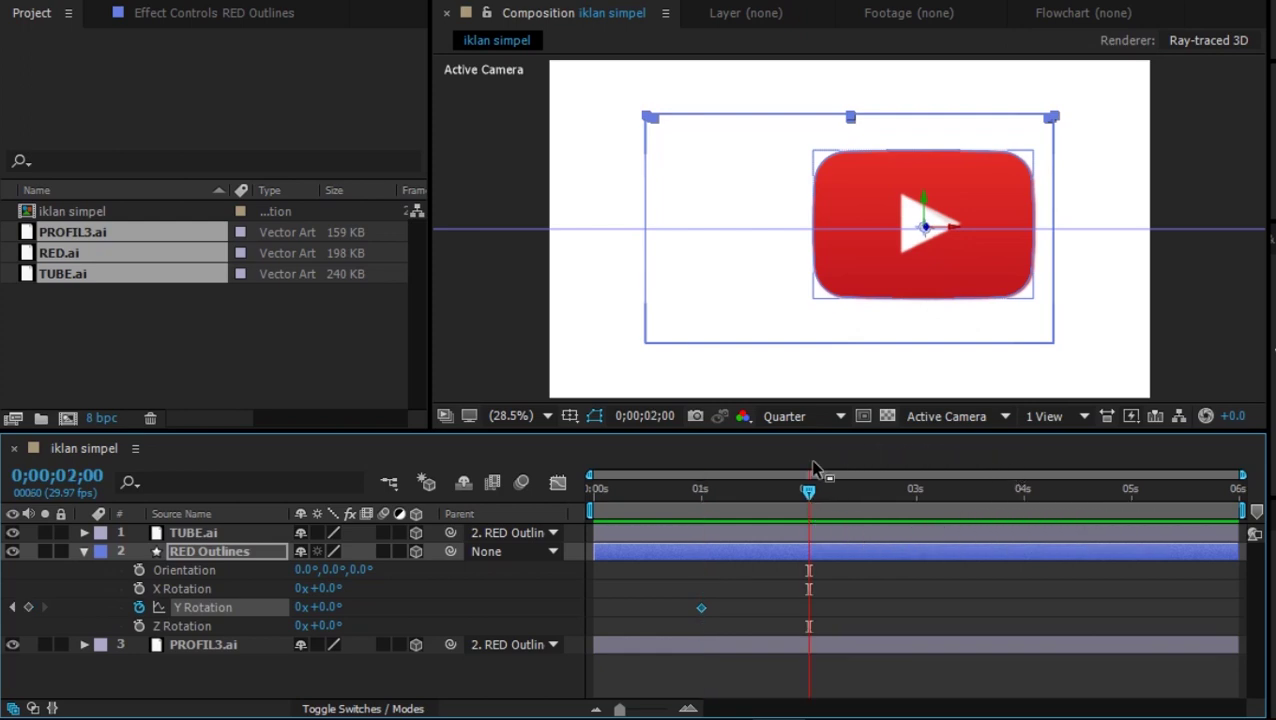
{"action": "left_click", "coordinate": [327, 605]}
{"action": "type", "text": "180"}
{"action": "key", "text": "Return"}
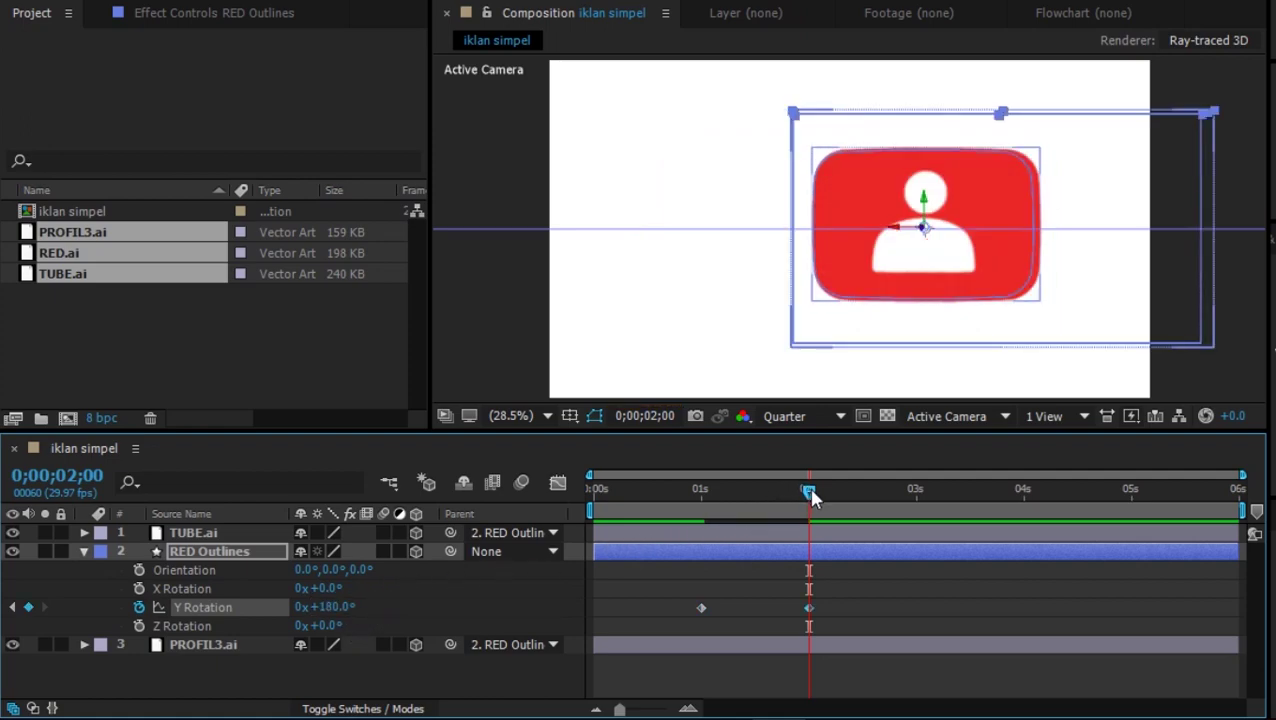
Step: Preview the button's rotation animation from the start of the composition
{"action": "left_click_drag", "start_coordinate": [812, 497], "coordinate": [555, 533]}
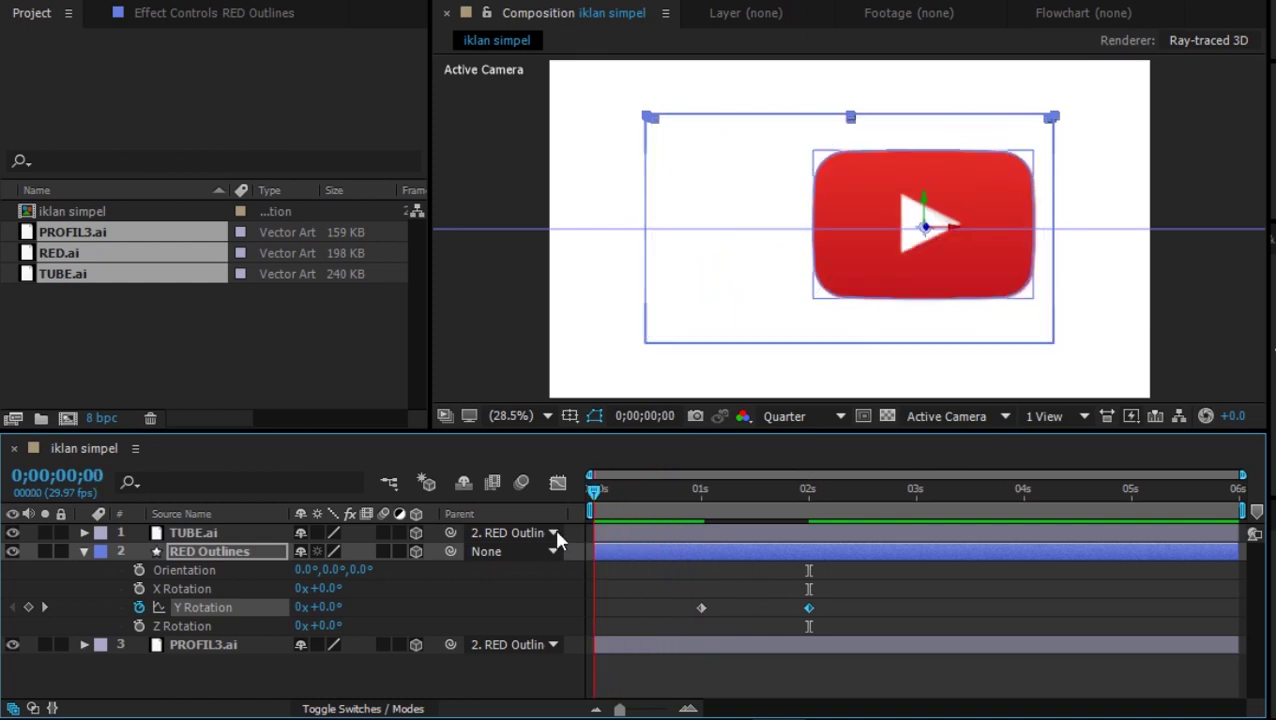
{"action": "key", "text": "space"}
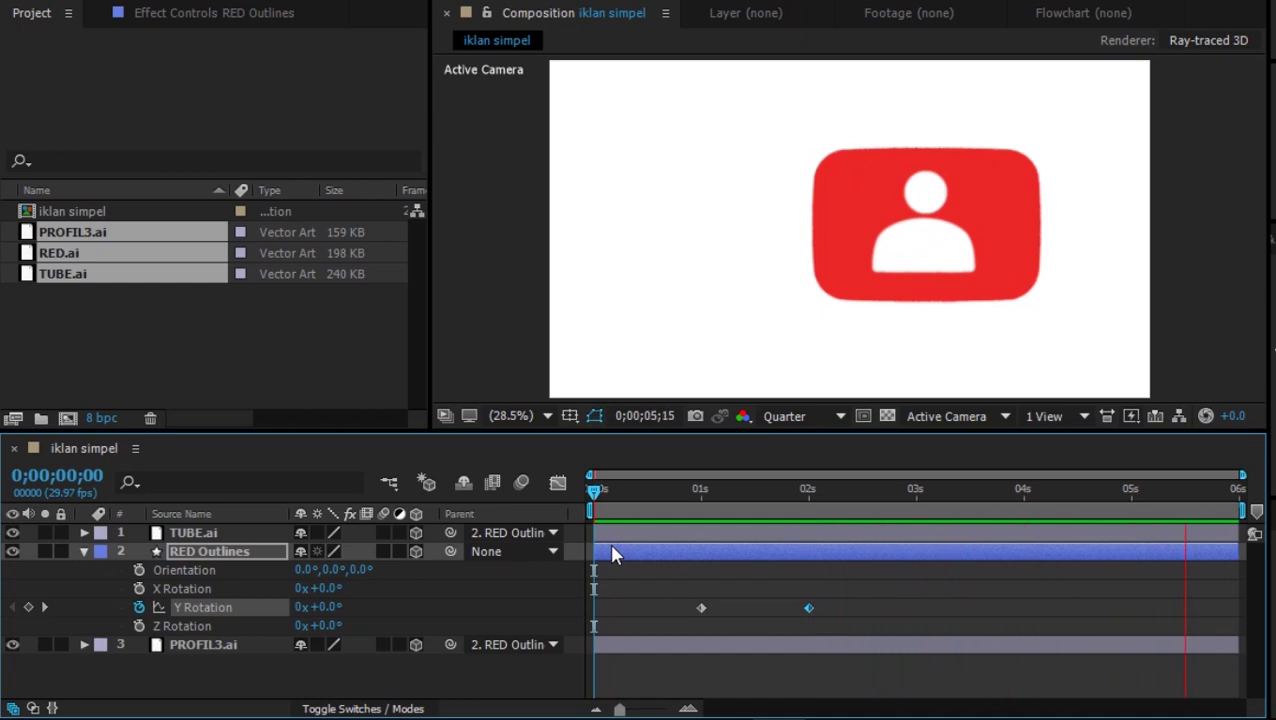
{"action": "key", "text": "space"}
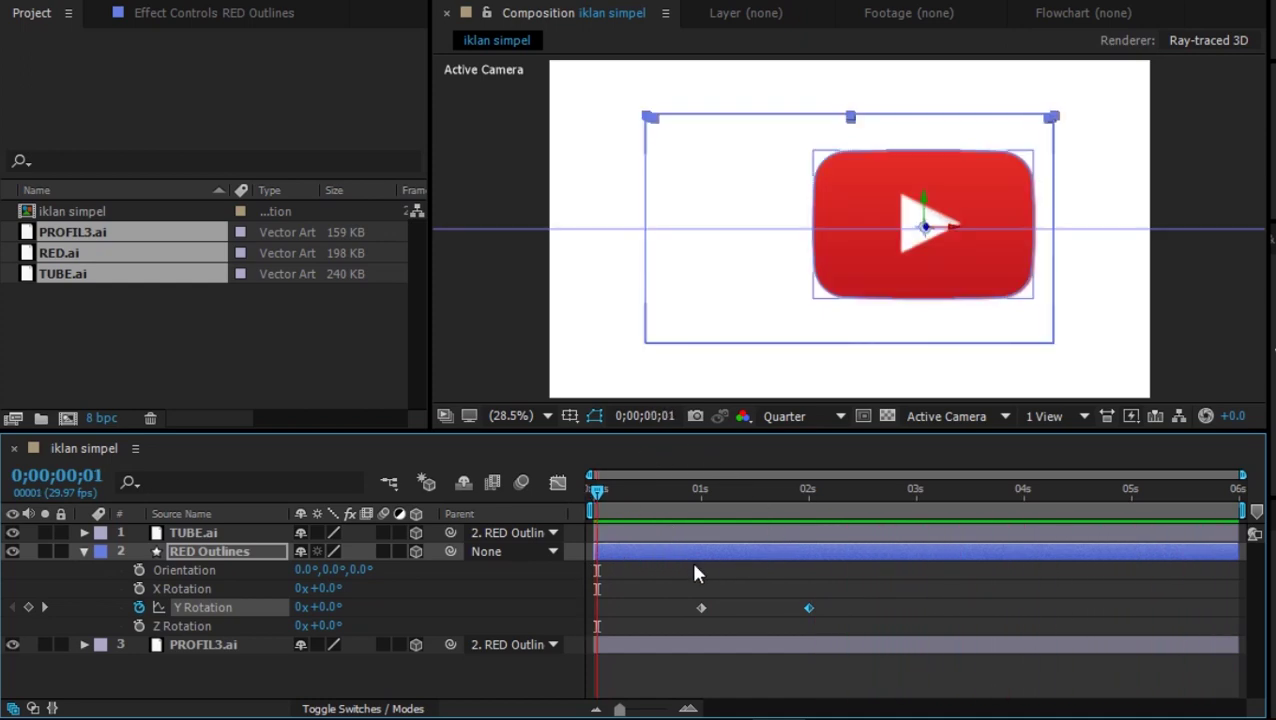
Step: Apply Easy Ease to both Y Rotation keyframes of the RED Outlines layer
{"action": "left_click_drag", "start_coordinate": [665, 590], "coordinate": [852, 618]}
{"action": "right_click", "coordinate": [808, 607]}
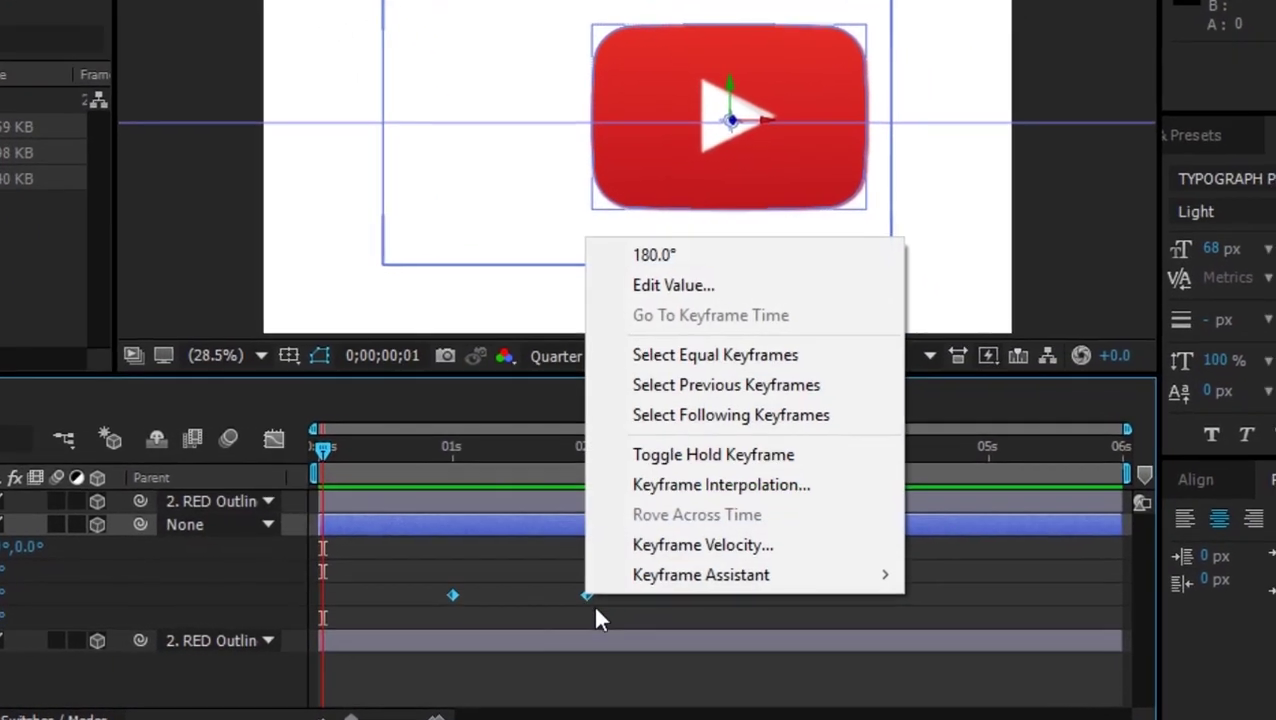
{"action": "mouse_move", "coordinate": [760, 585]}
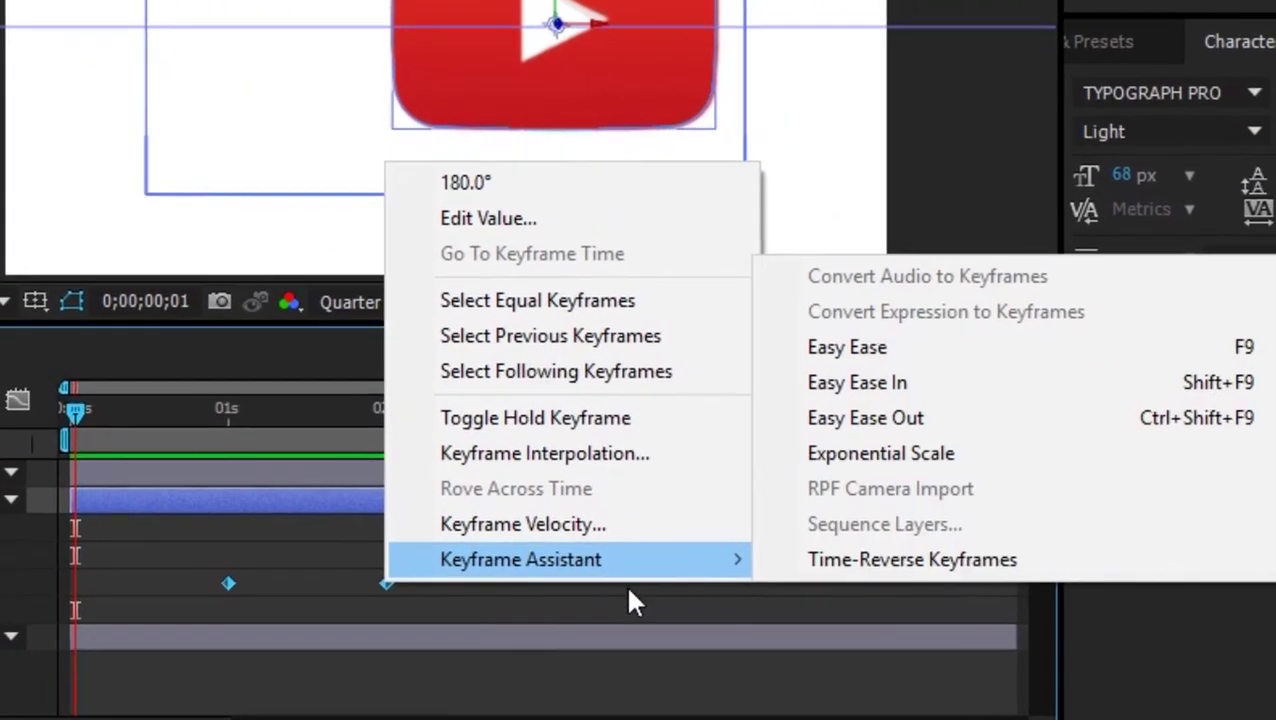
{"action": "left_click", "coordinate": [1028, 390]}
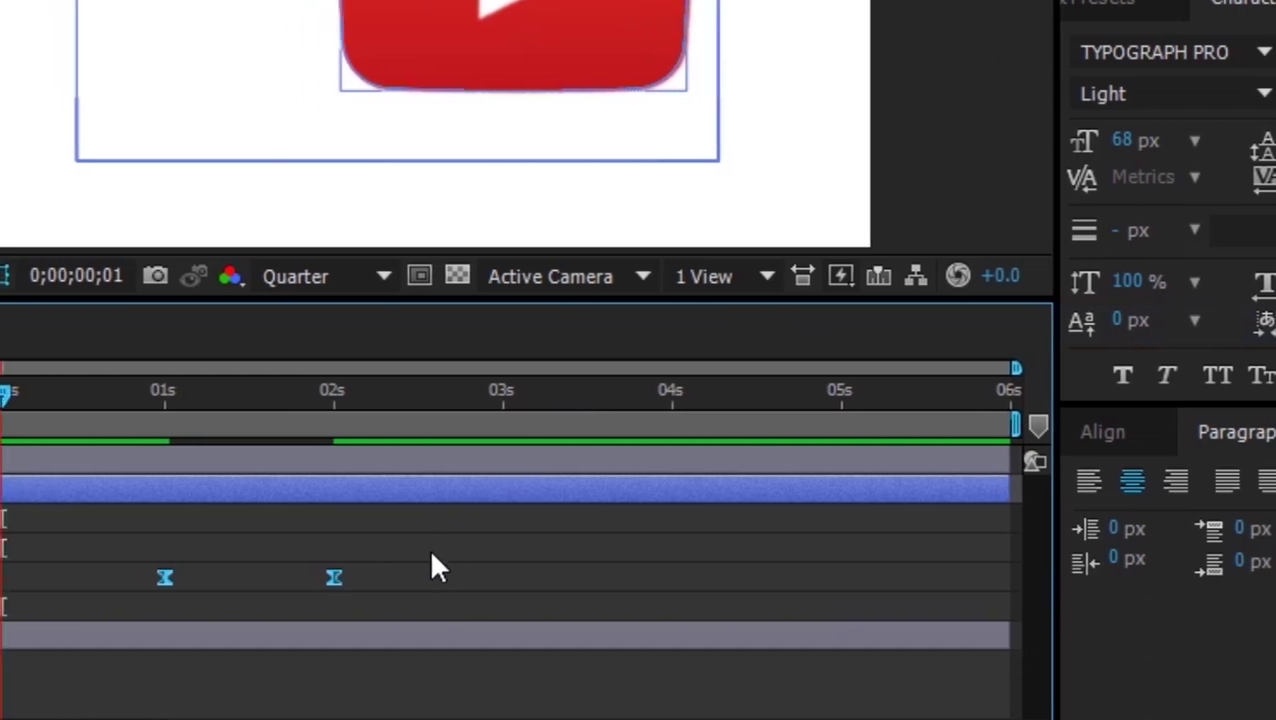
Step: Lengthen both keyframe influence handles on the RED Outlines Y Rotation value graph to make the curve steeper midway between 1 and 2 seconds
{"action": "left_click", "coordinate": [59, 381]}
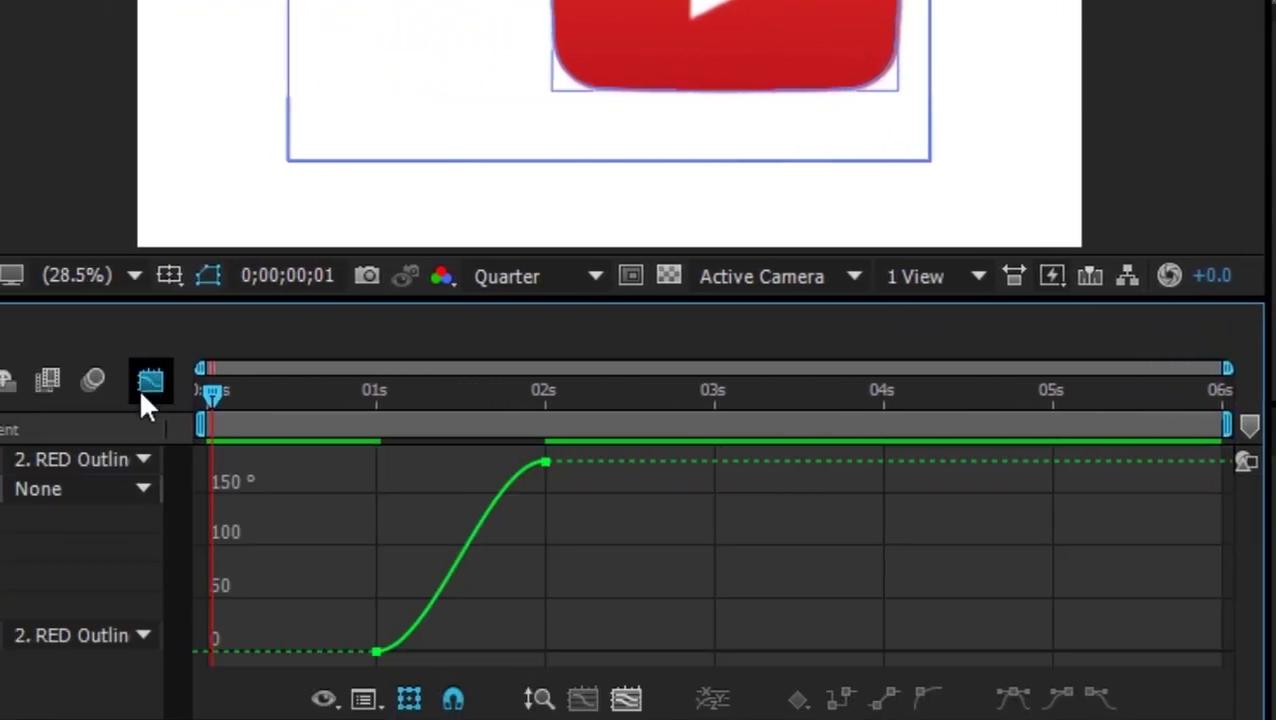
{"action": "left_click", "coordinate": [547, 463]}
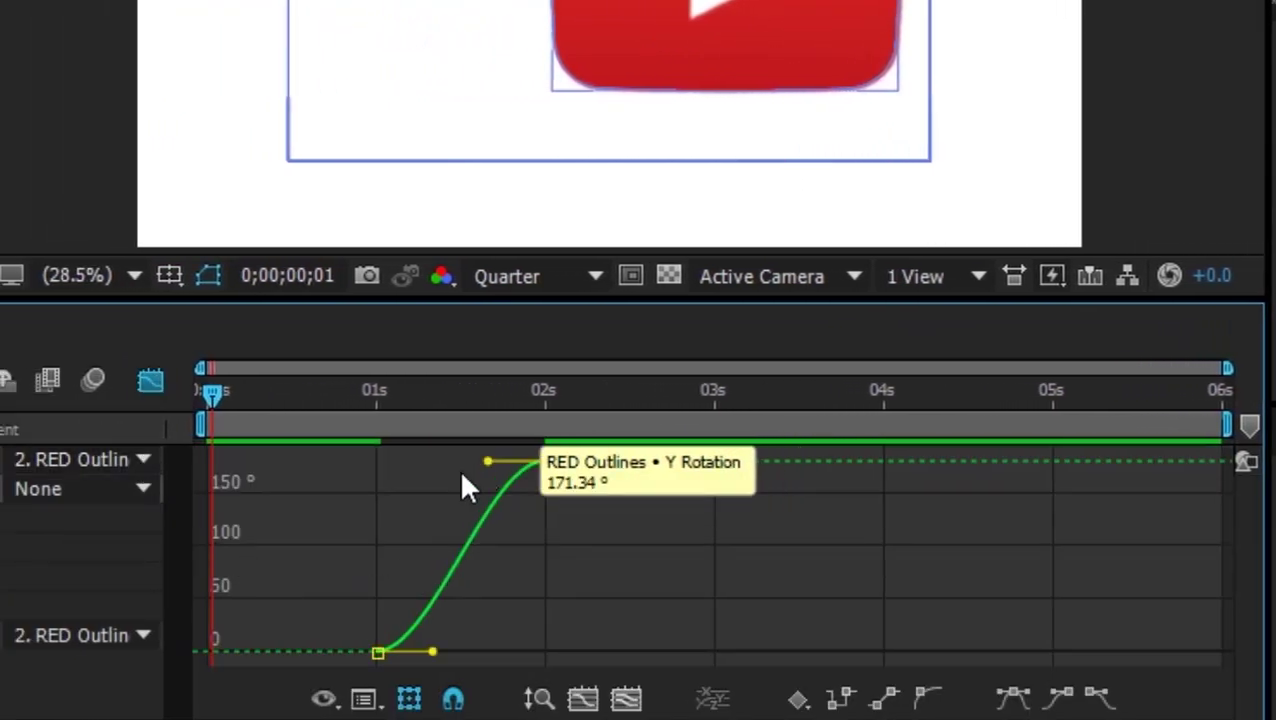
{"action": "left_click_drag", "start_coordinate": [490, 461], "coordinate": [399, 467]}
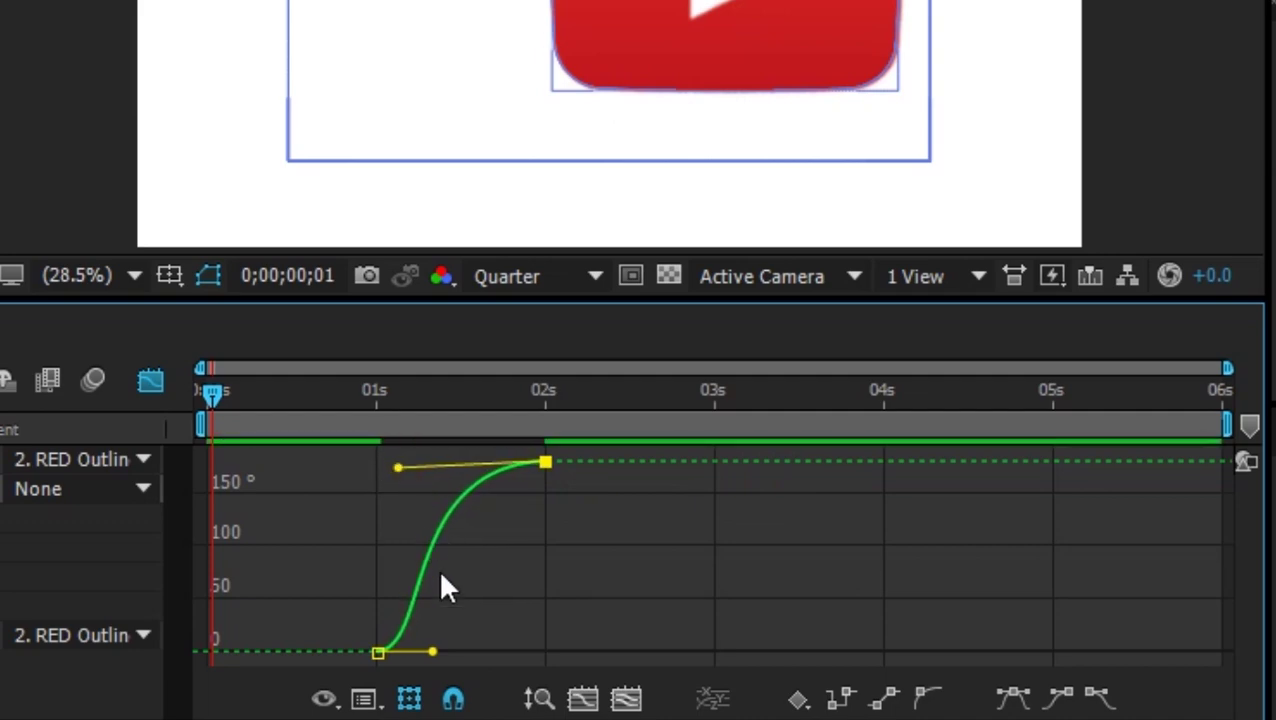
{"action": "left_click_drag", "start_coordinate": [433, 651], "coordinate": [544, 651]}
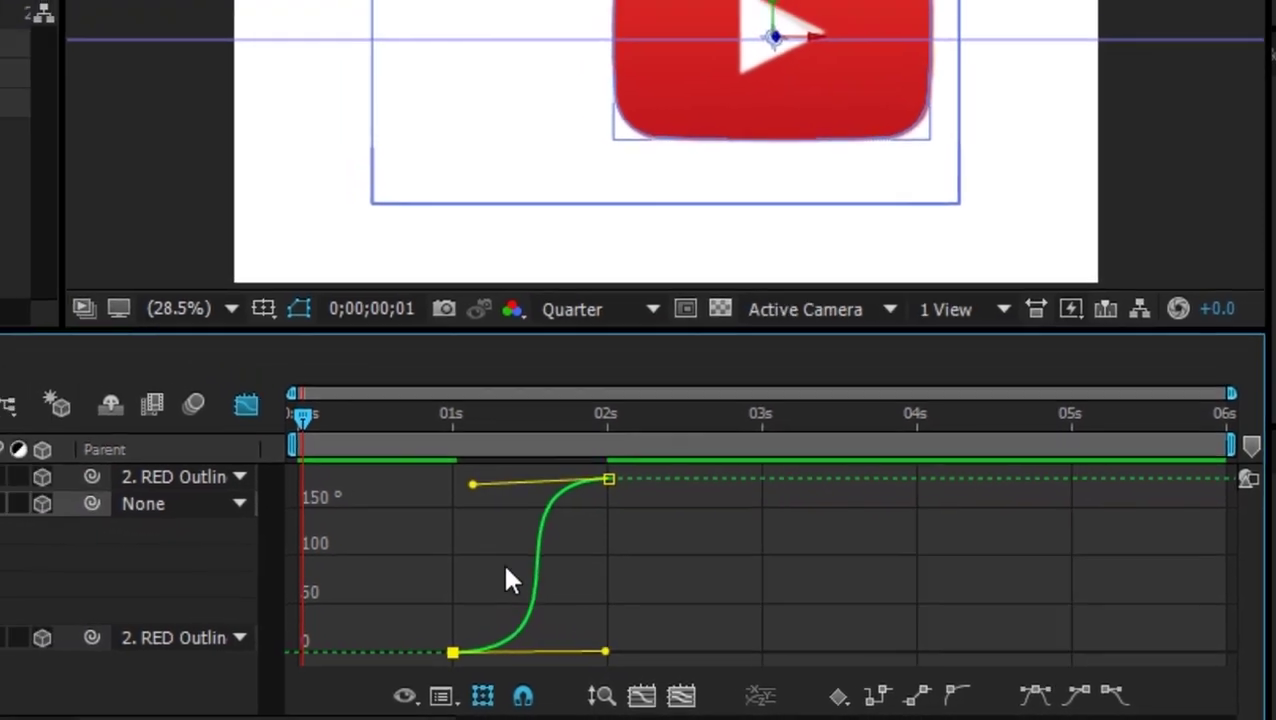
{"action": "left_click", "coordinate": [245, 404]}
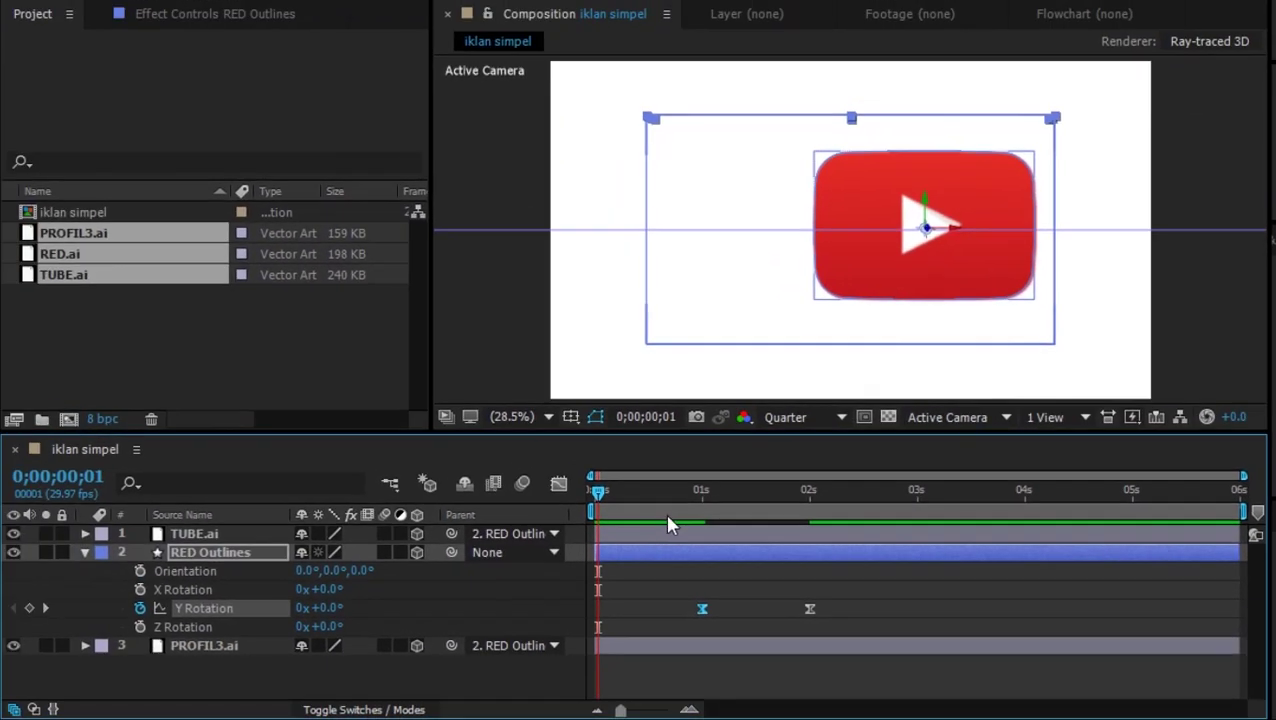
Step: Preview the reshaped rotation easing and return the current time to 0;00;00;00
{"action": "key", "text": "space"}
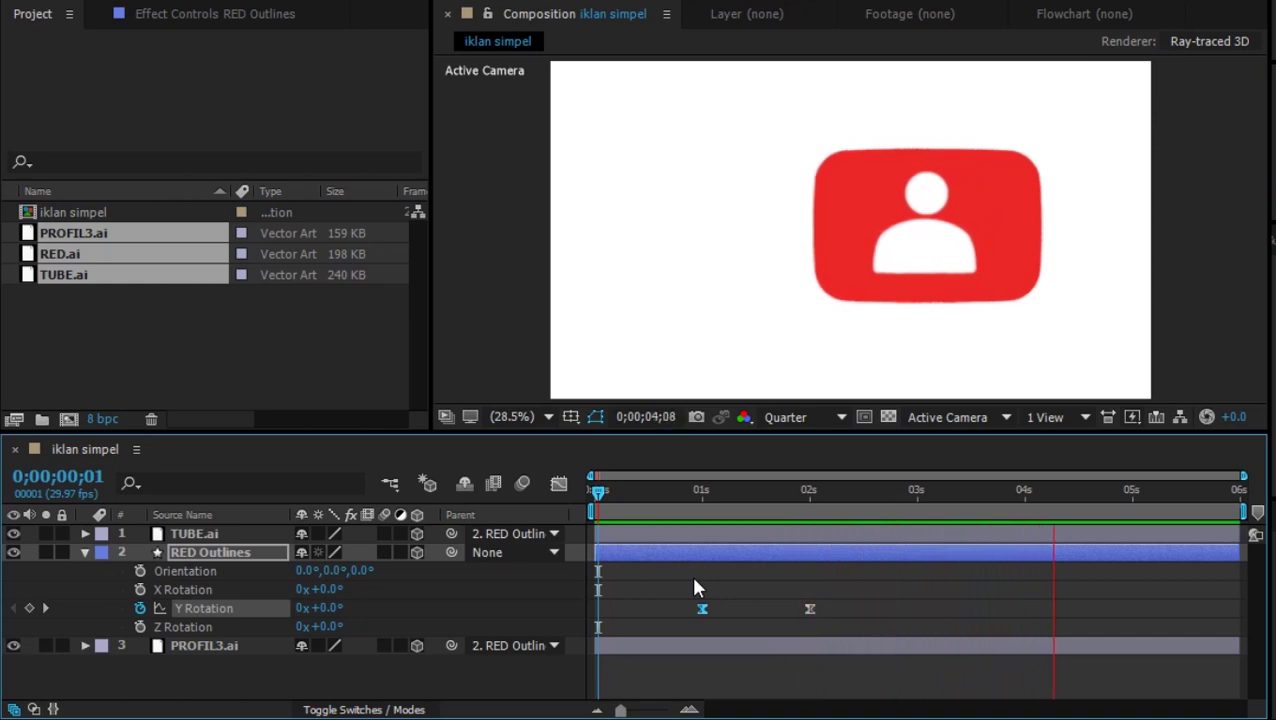
{"action": "key", "text": "space"}
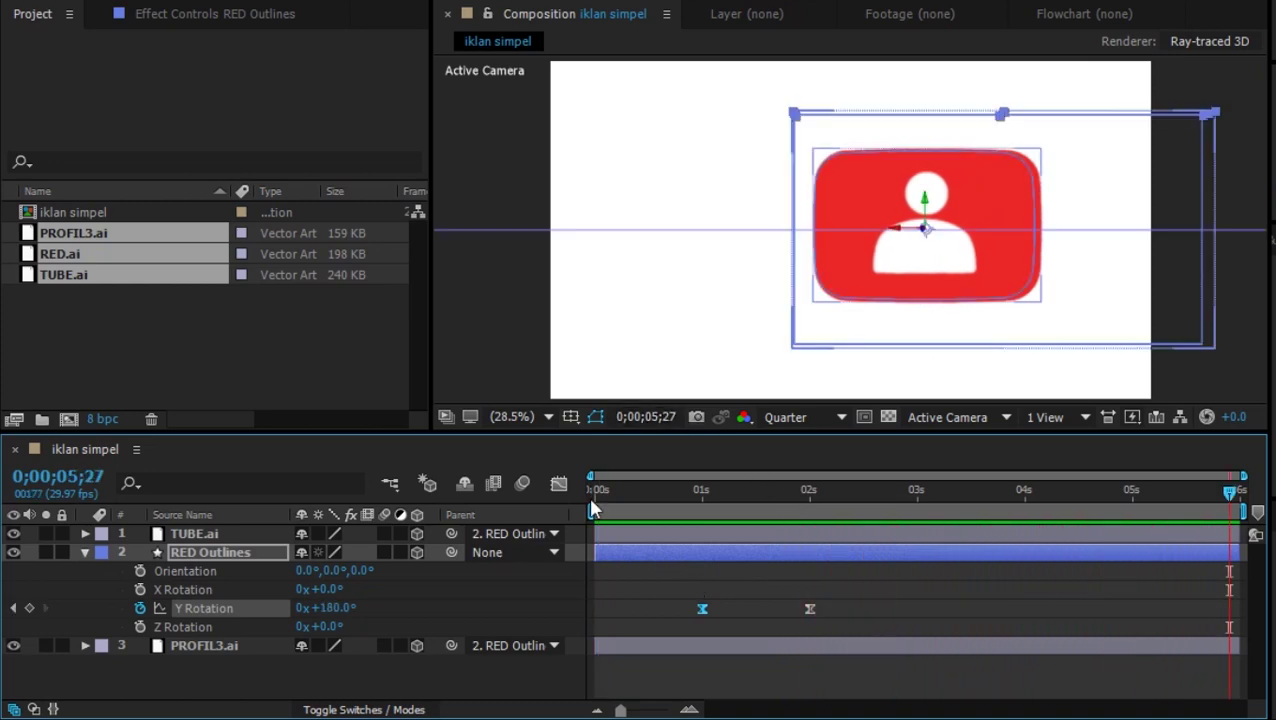
{"action": "left_click_drag", "start_coordinate": [621, 504], "coordinate": [576, 493]}
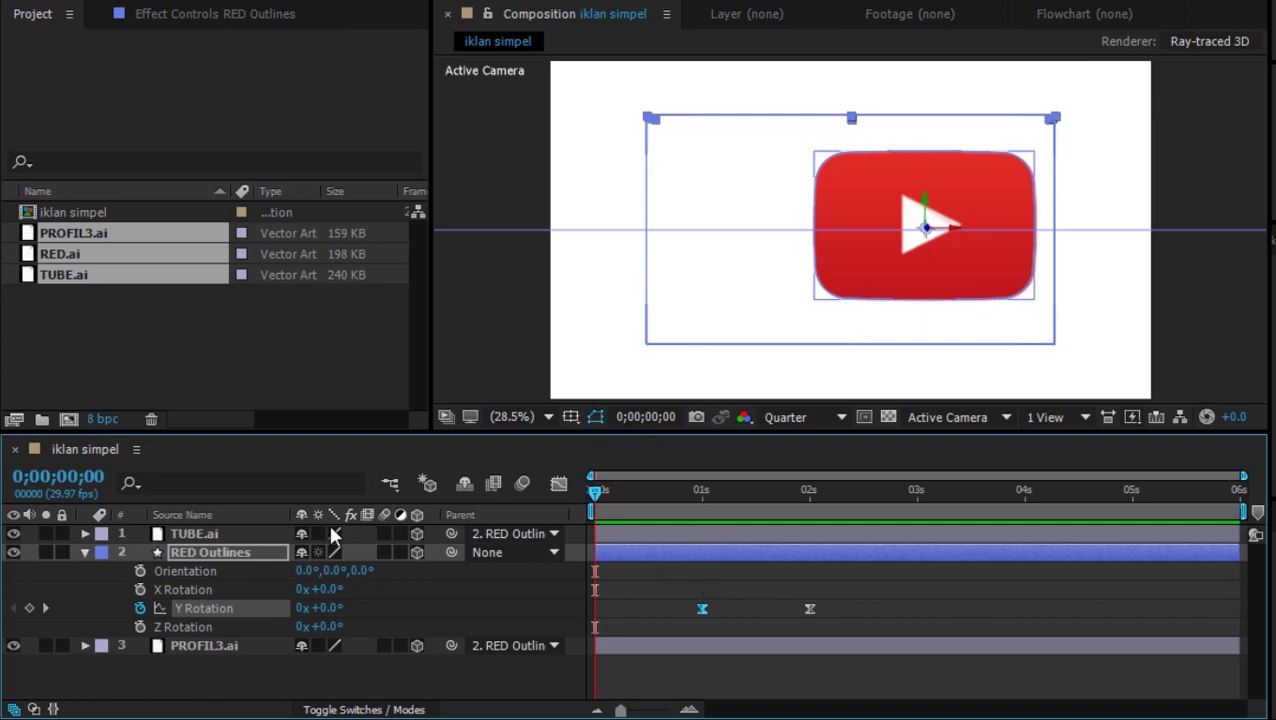
Step: Create a null object in the composition and parent the RED Outlines layer to it
{"action": "left_click", "coordinate": [85, 552]}
{"action": "right_click", "coordinate": [296, 640]}
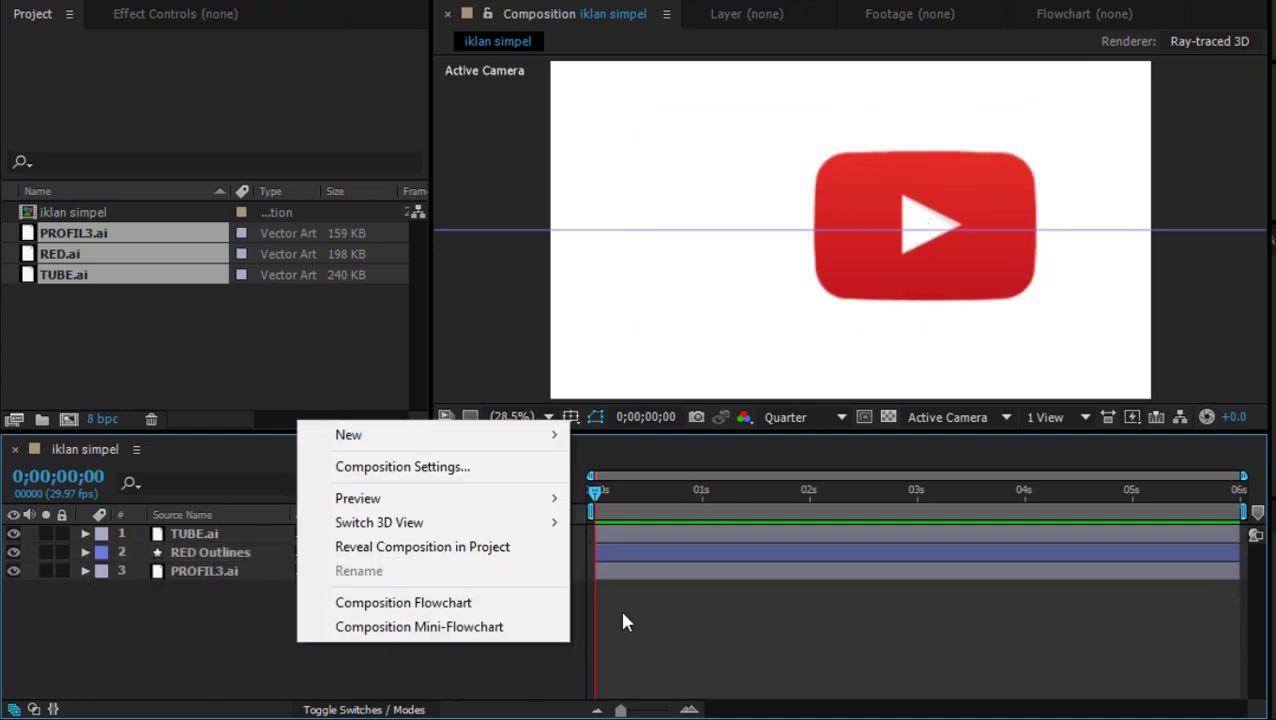
{"action": "mouse_move", "coordinate": [492, 437]}
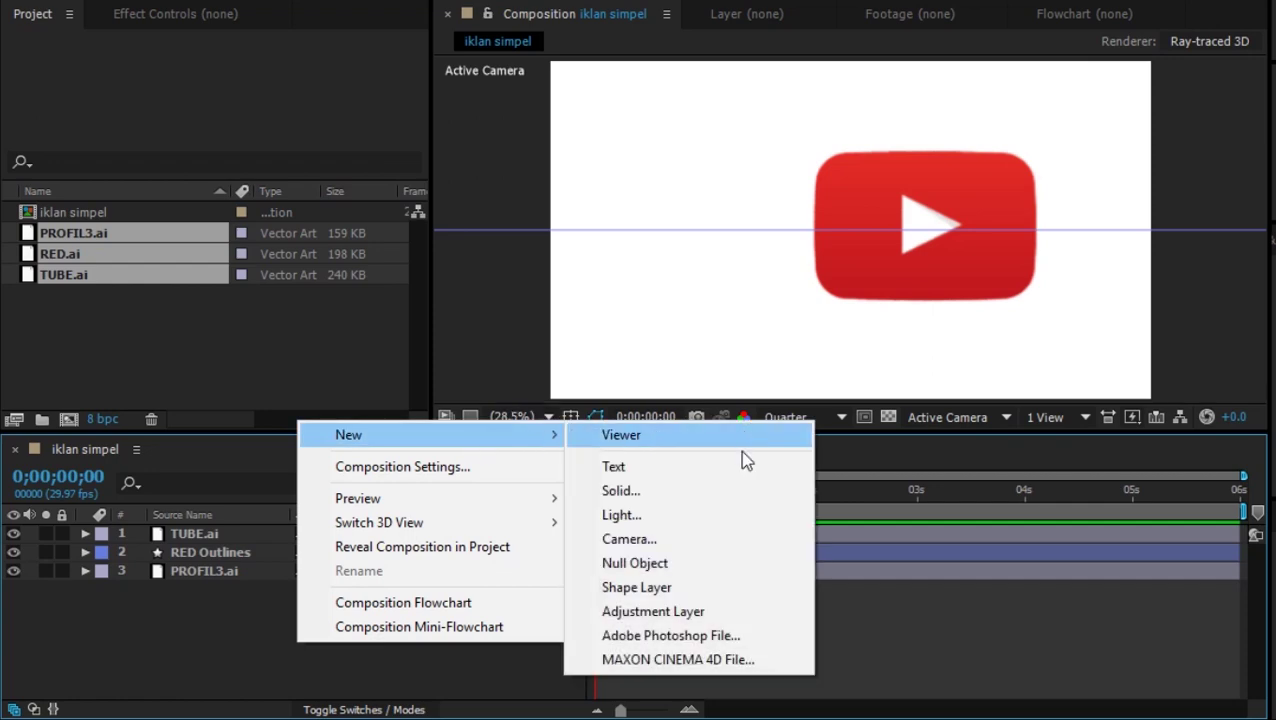
{"action": "left_click", "coordinate": [645, 566]}
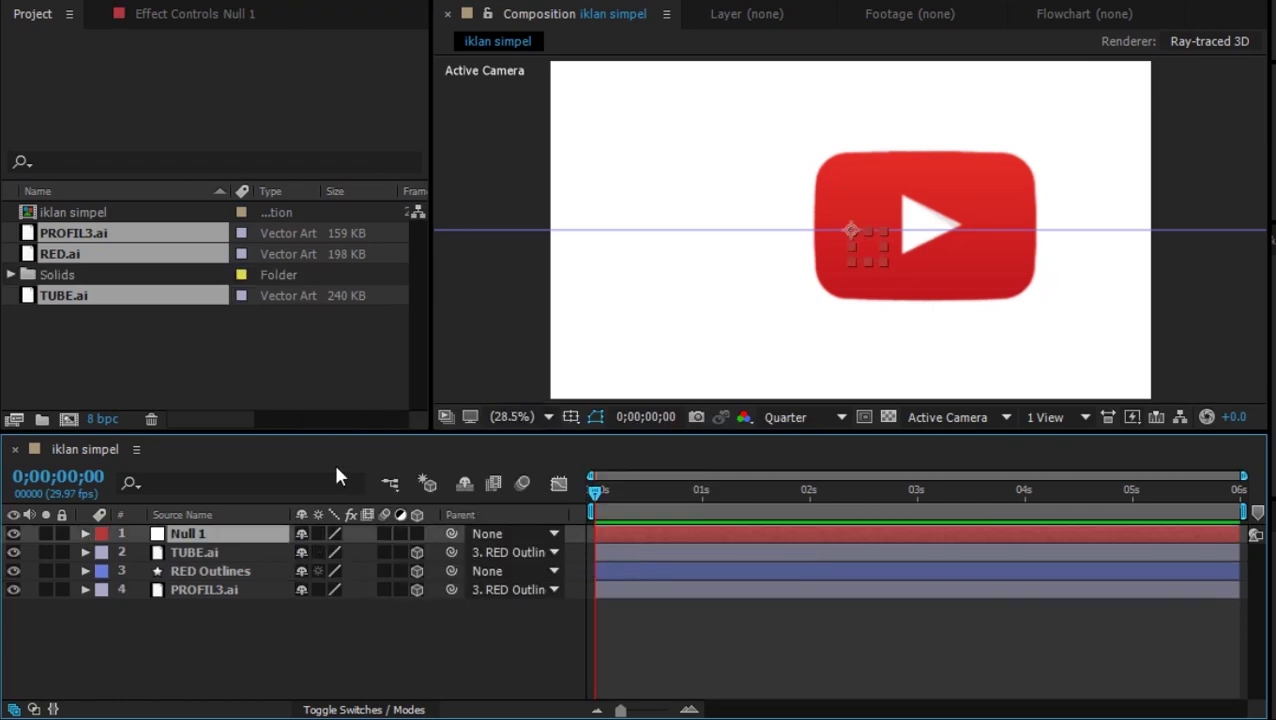
{"action": "left_click", "coordinate": [331, 645]}
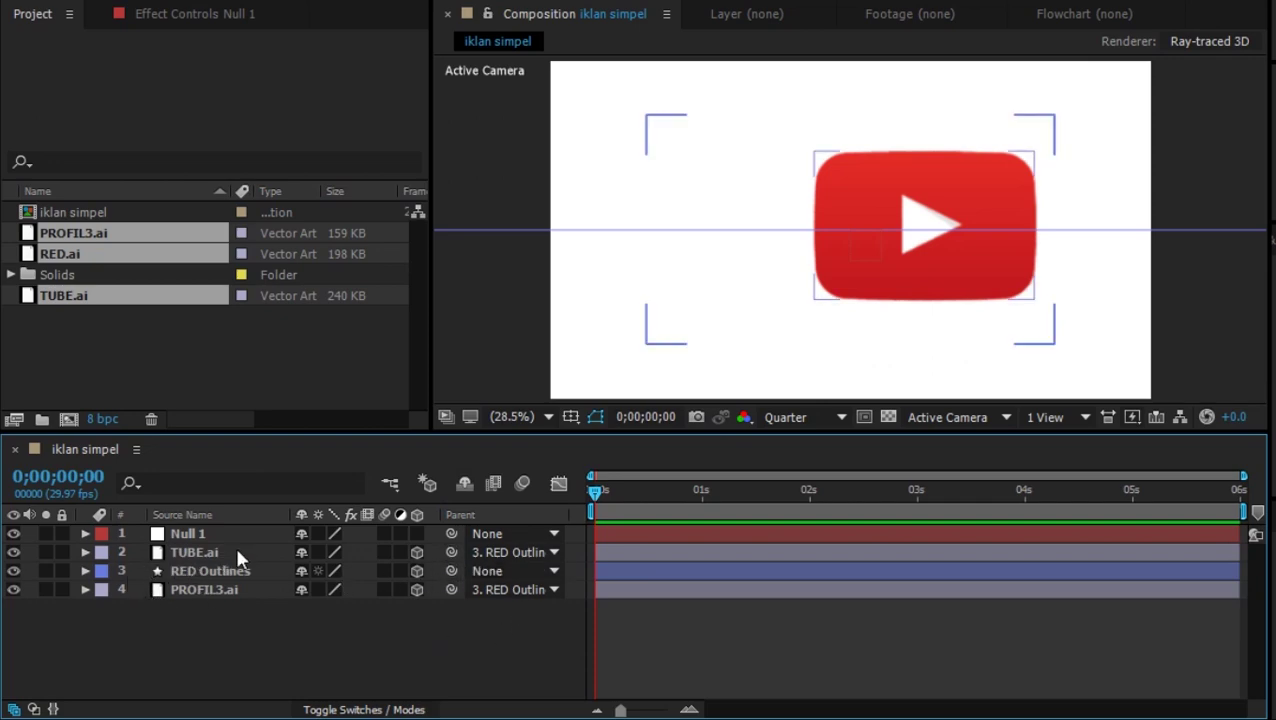
{"action": "left_click_drag", "start_coordinate": [451, 571], "coordinate": [207, 540]}
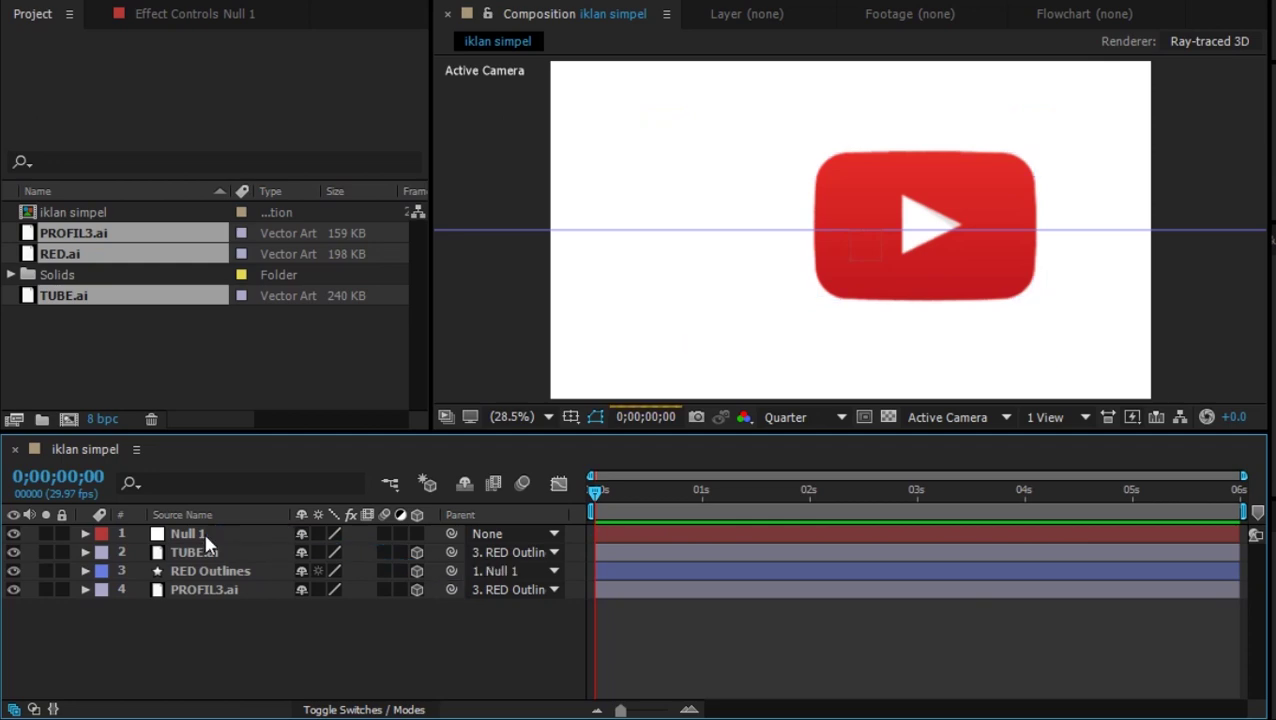
Step: Set the Scale of the null object to 80% to shrink the whole button
{"action": "left_click", "coordinate": [207, 538]}
{"action": "key", "text": "s"}
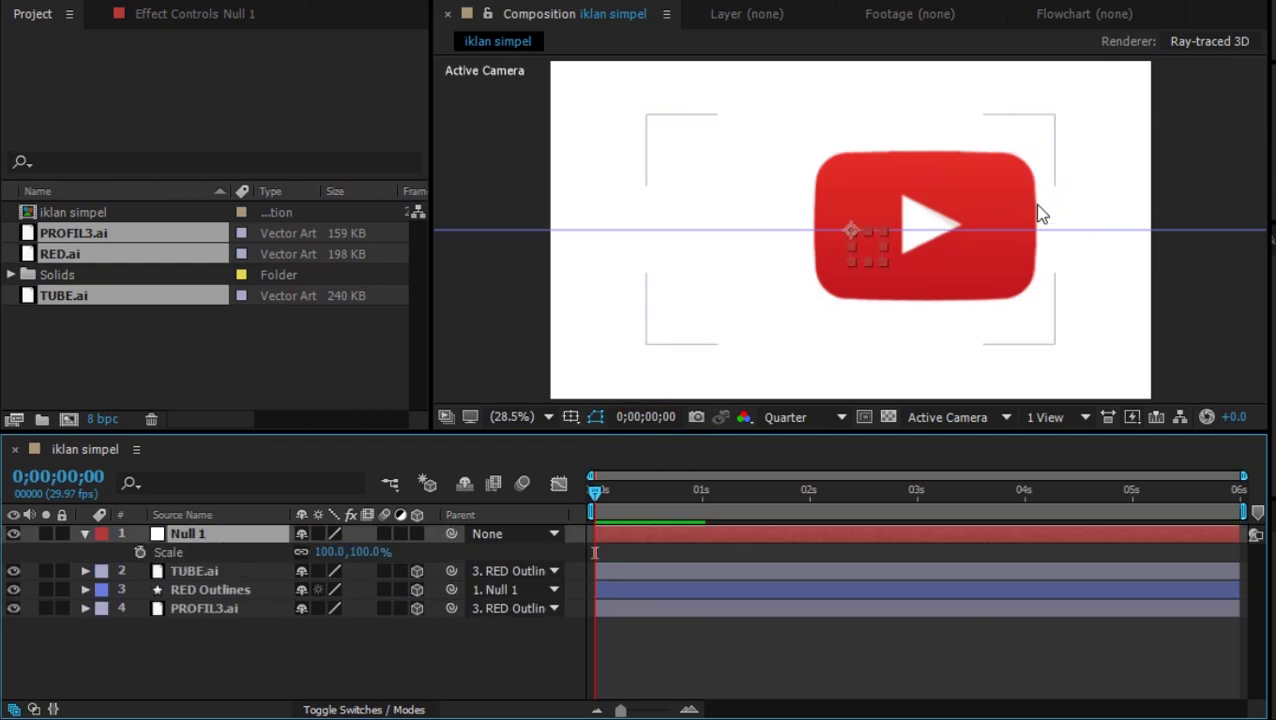
{"action": "left_click", "coordinate": [330, 553]}
{"action": "type", "text": "80"}
{"action": "key", "text": "Return"}
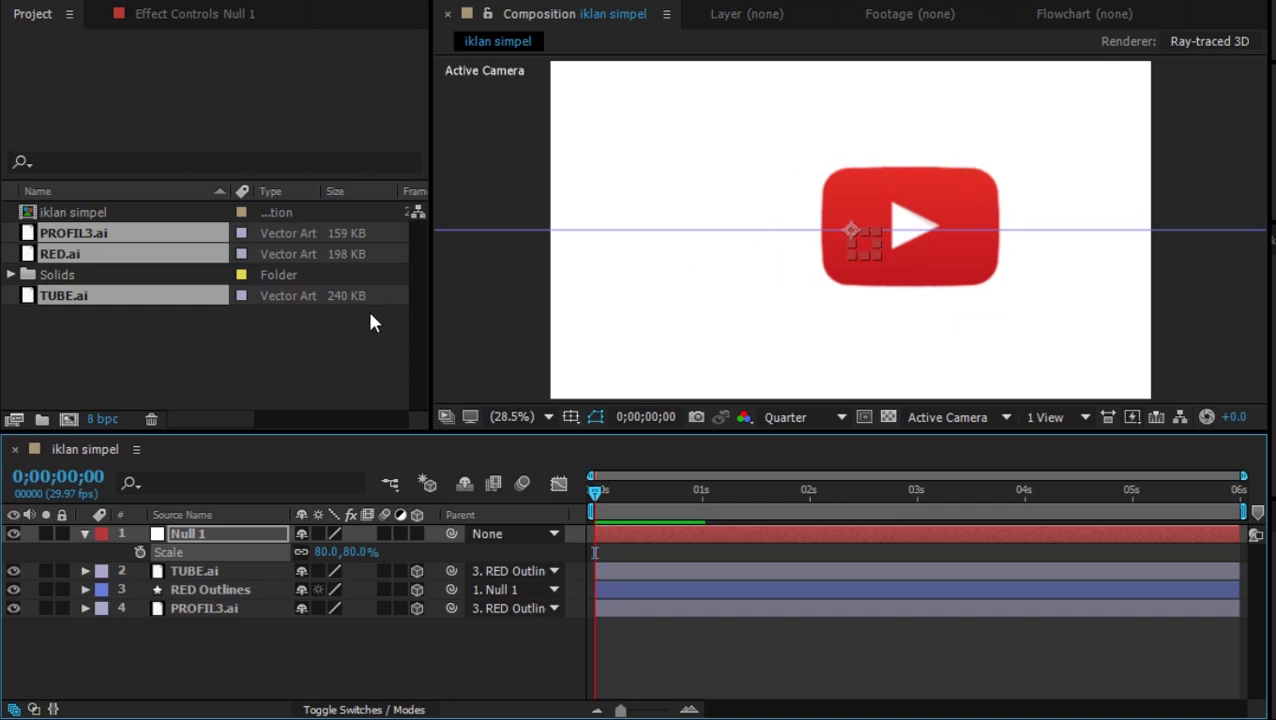
Step: Move the null object horizontally to an X Position of 774 to centre the button in the frame
{"action": "key", "text": "p"}
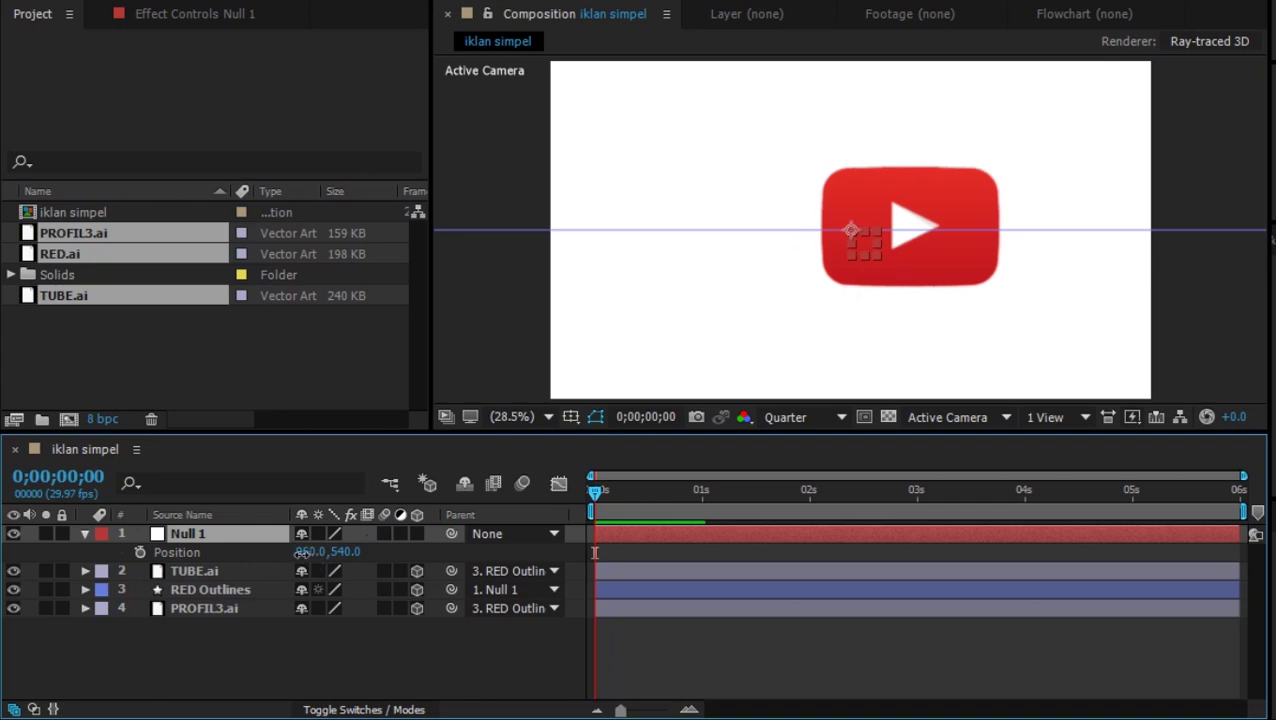
{"action": "left_click_drag", "start_coordinate": [300, 552], "coordinate": [123, 585]}
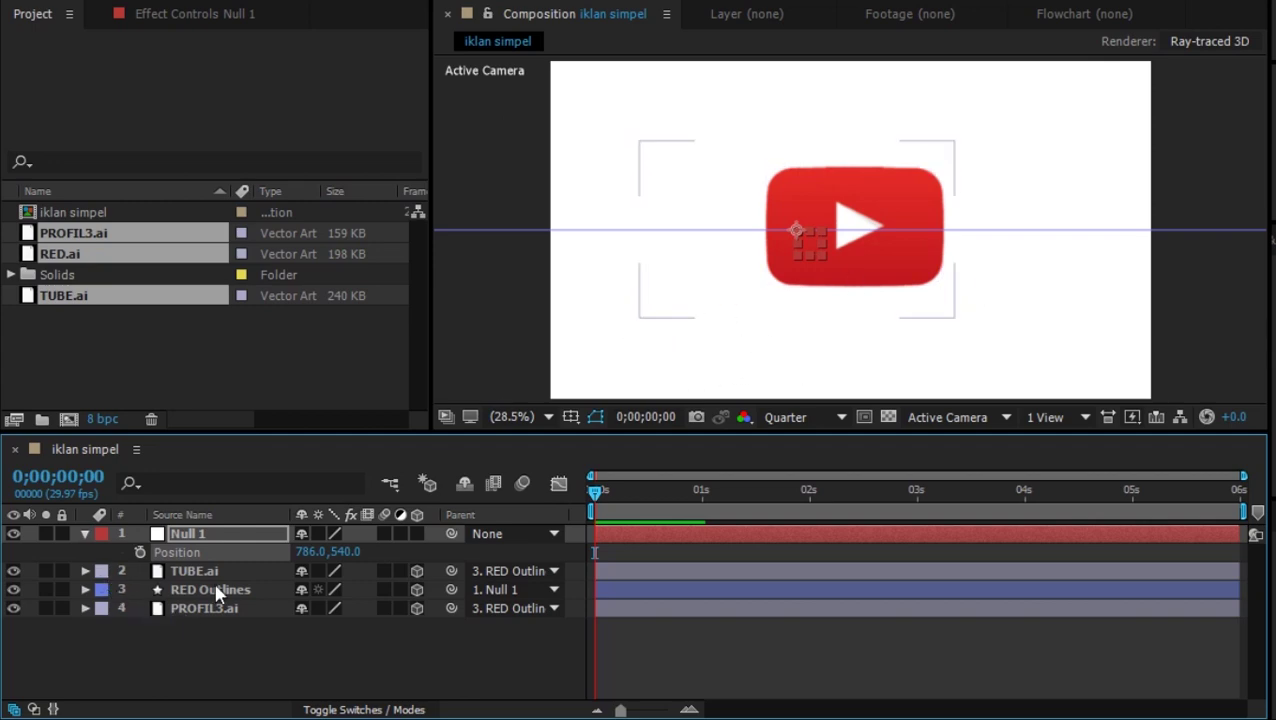
{"action": "left_click_drag", "start_coordinate": [303, 552], "coordinate": [289, 554]}
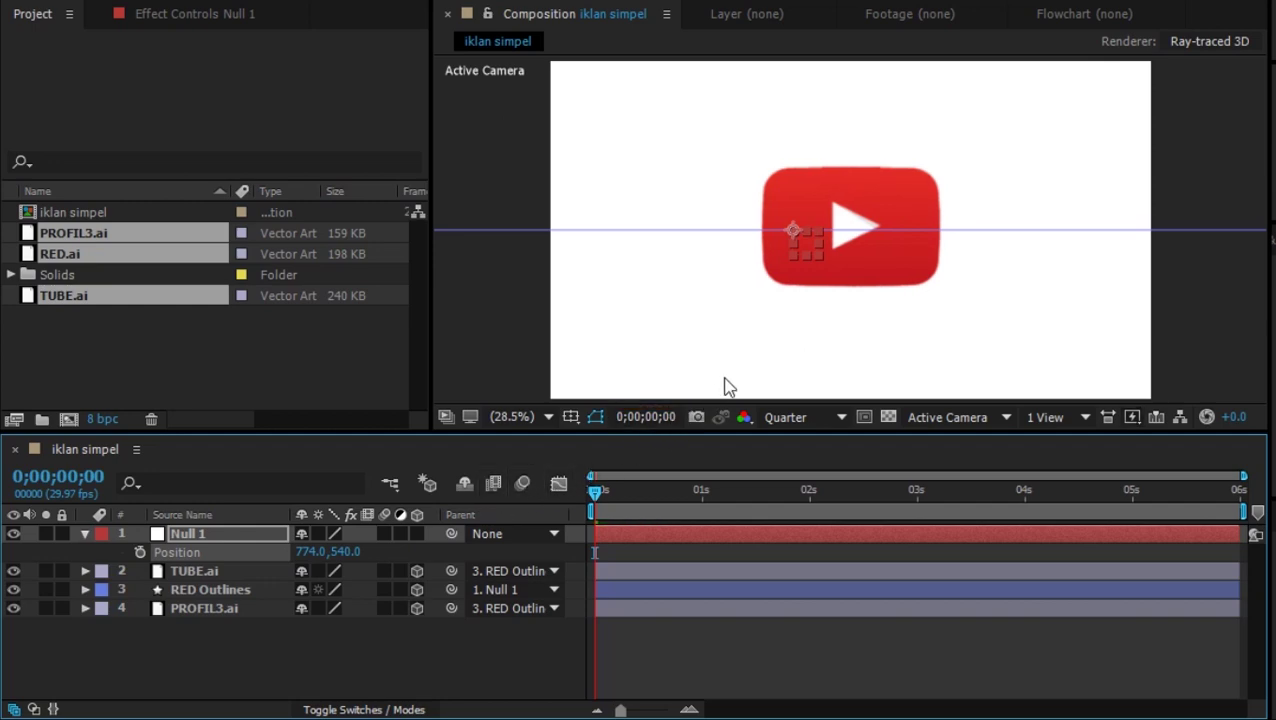
{"action": "left_click", "coordinate": [870, 360]}
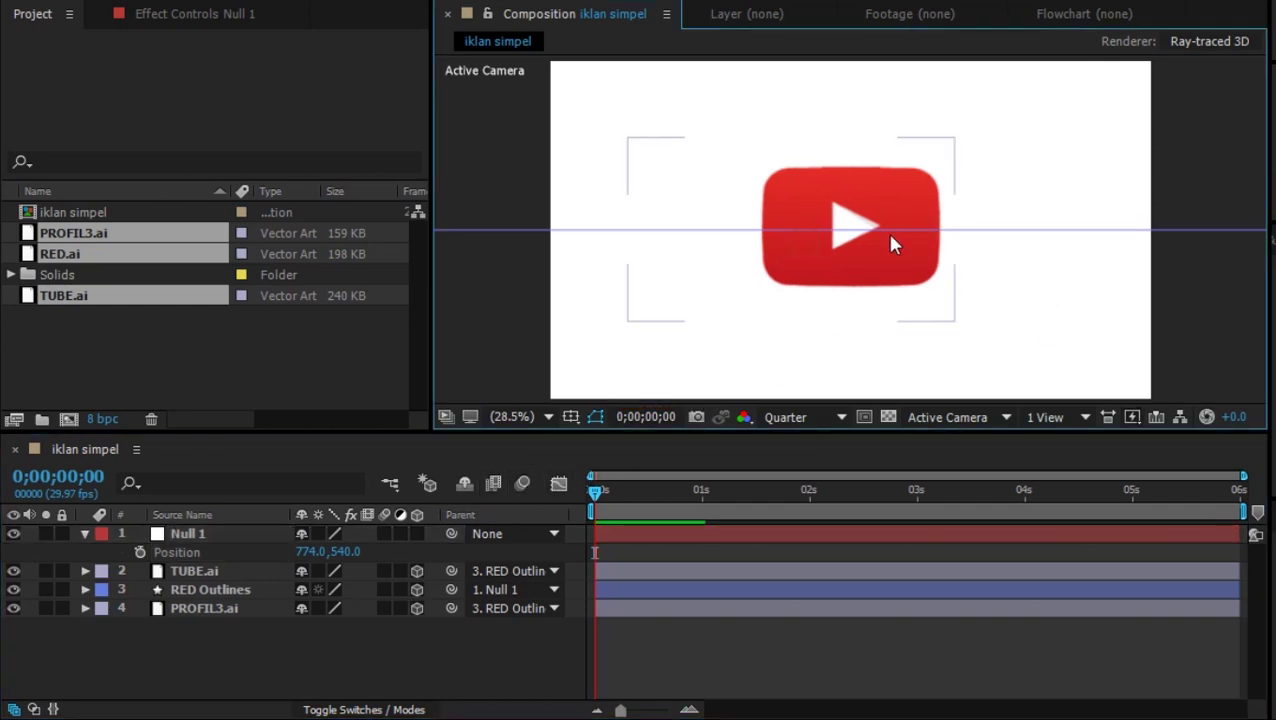
Step: Collapse the null object's properties and preview the centred button's flip from the start
{"action": "left_click", "coordinate": [86, 535]}
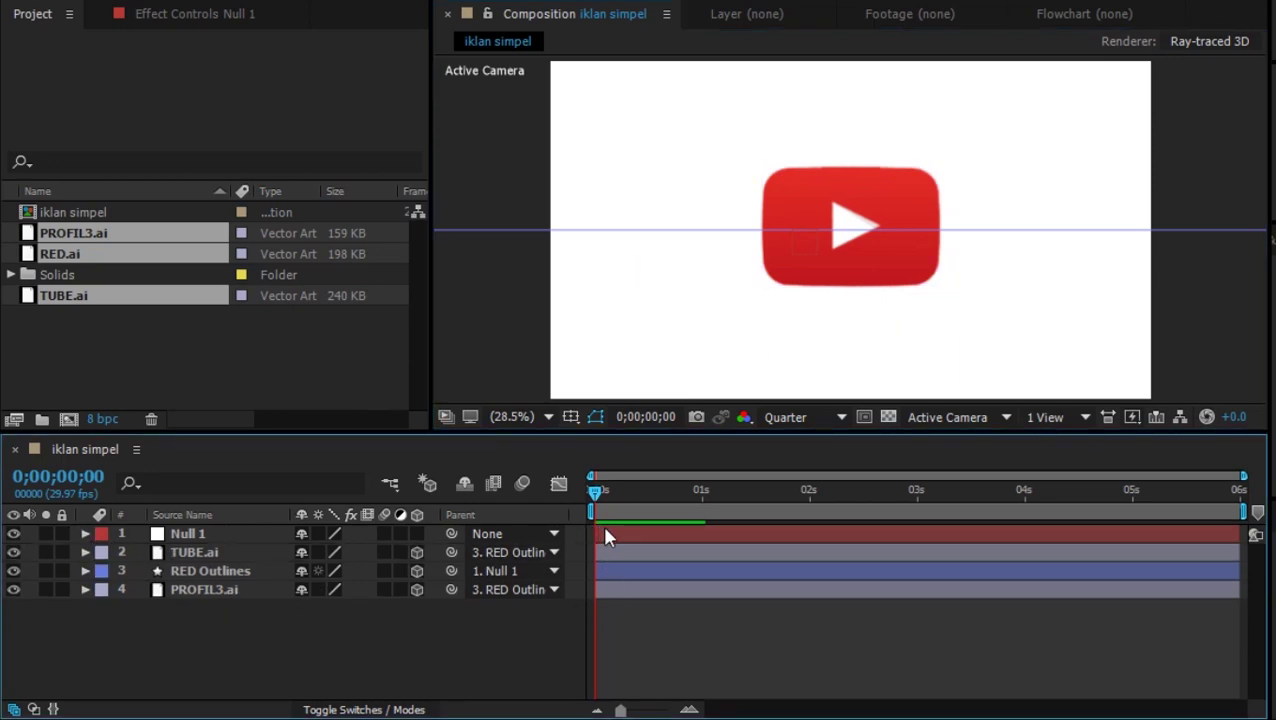
{"action": "key", "text": "space"}
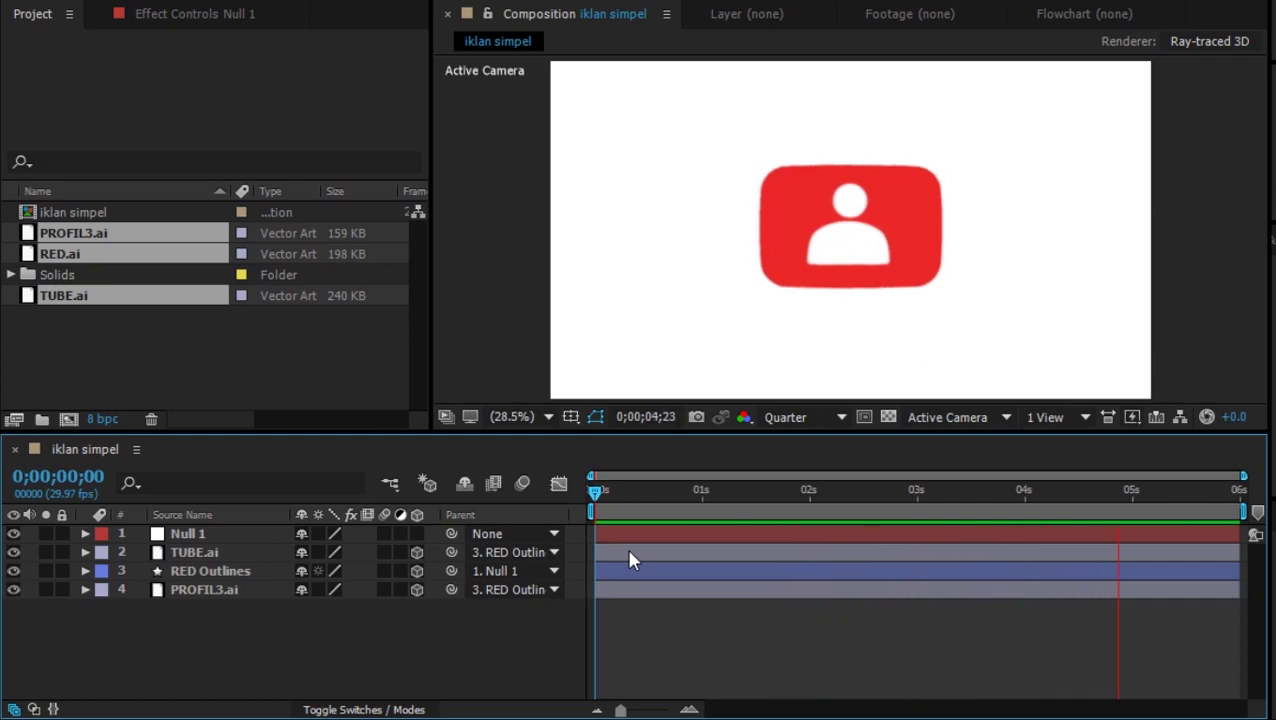
{"action": "key", "text": "space"}
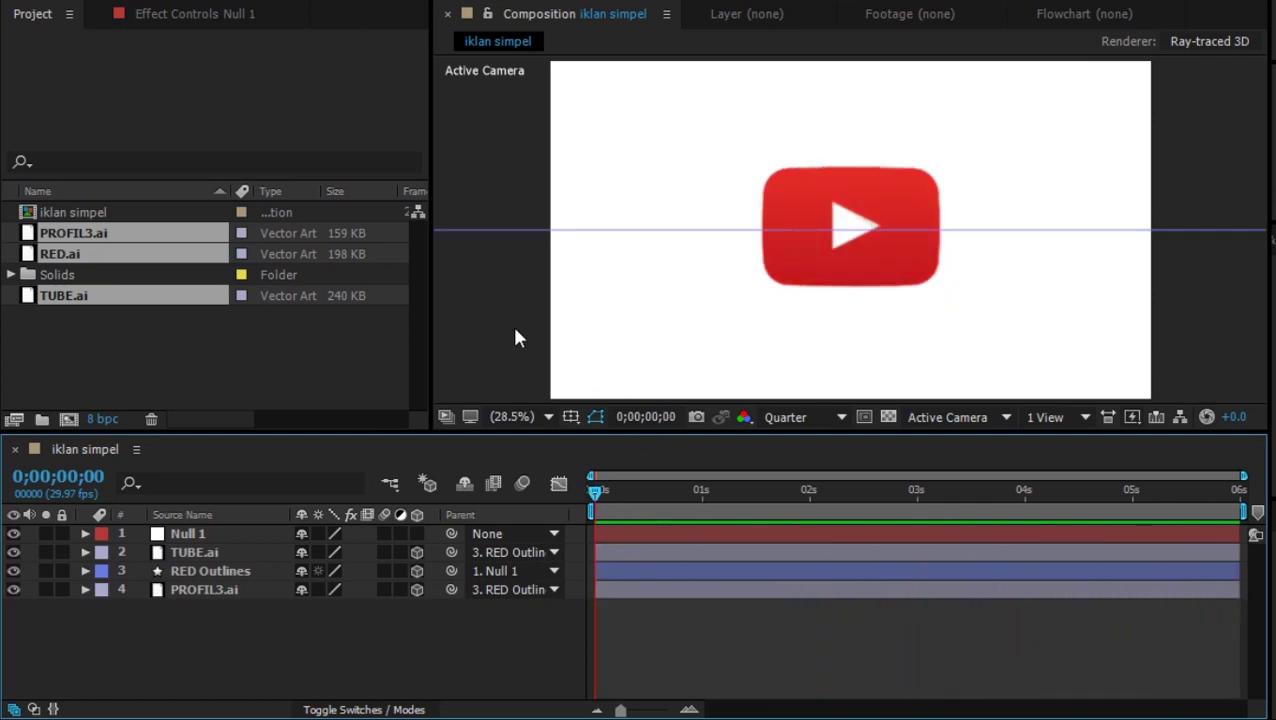
Step: Pre-compose all four layers as Pre-comp 1, moving all attributes into the new composition, and preview the result
{"action": "left_click_drag", "start_coordinate": [285, 600], "coordinate": [262, 541]}
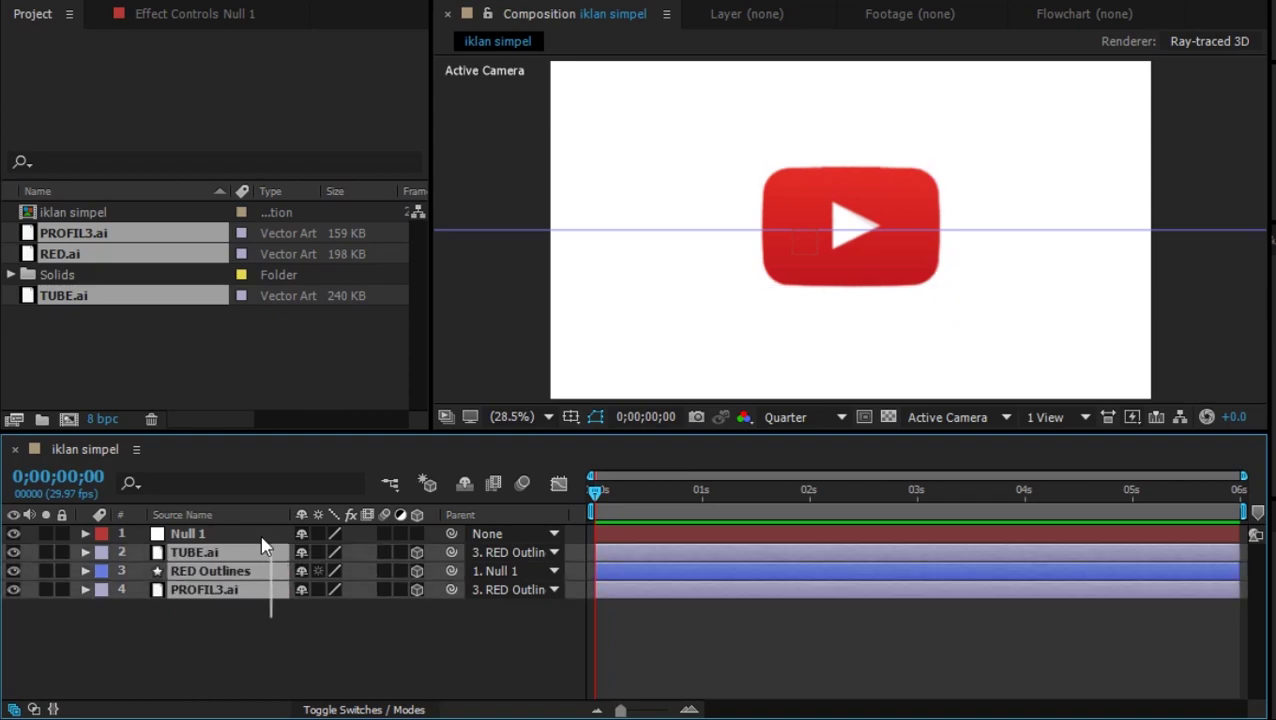
{"action": "right_click", "coordinate": [259, 541]}
{"action": "left_click", "coordinate": [330, 603]}
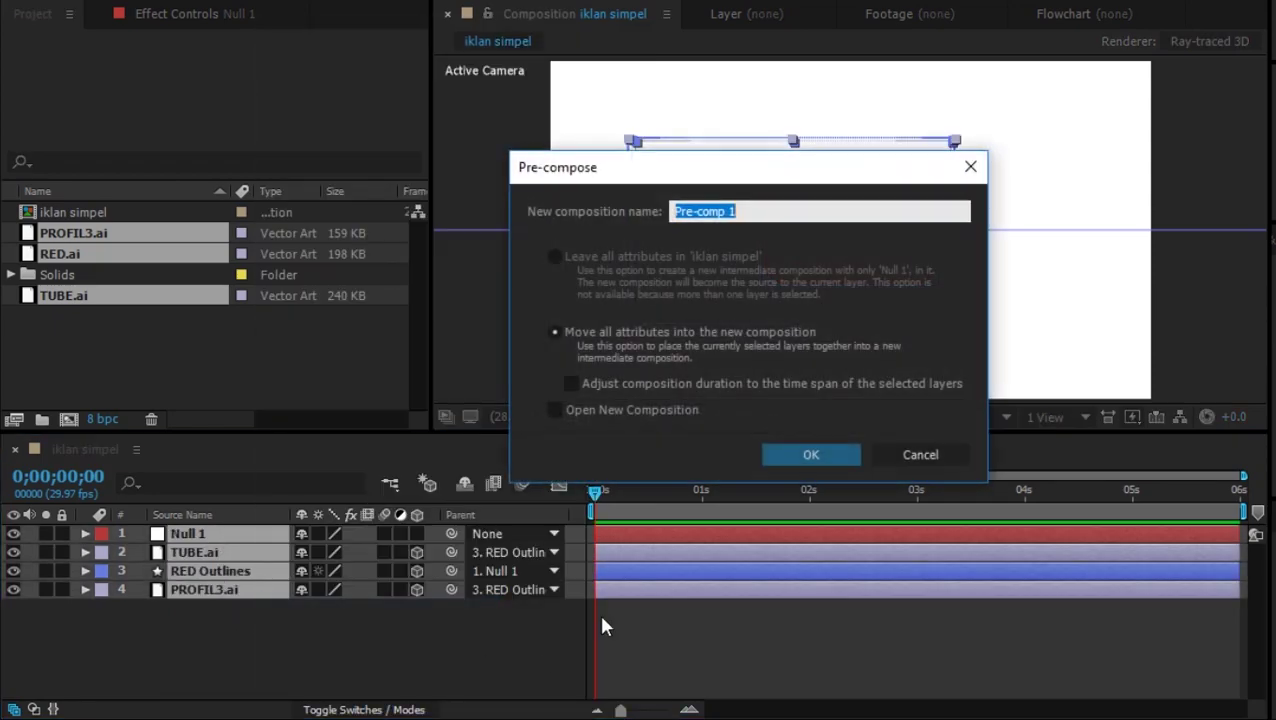
{"action": "left_click", "coordinate": [822, 454]}
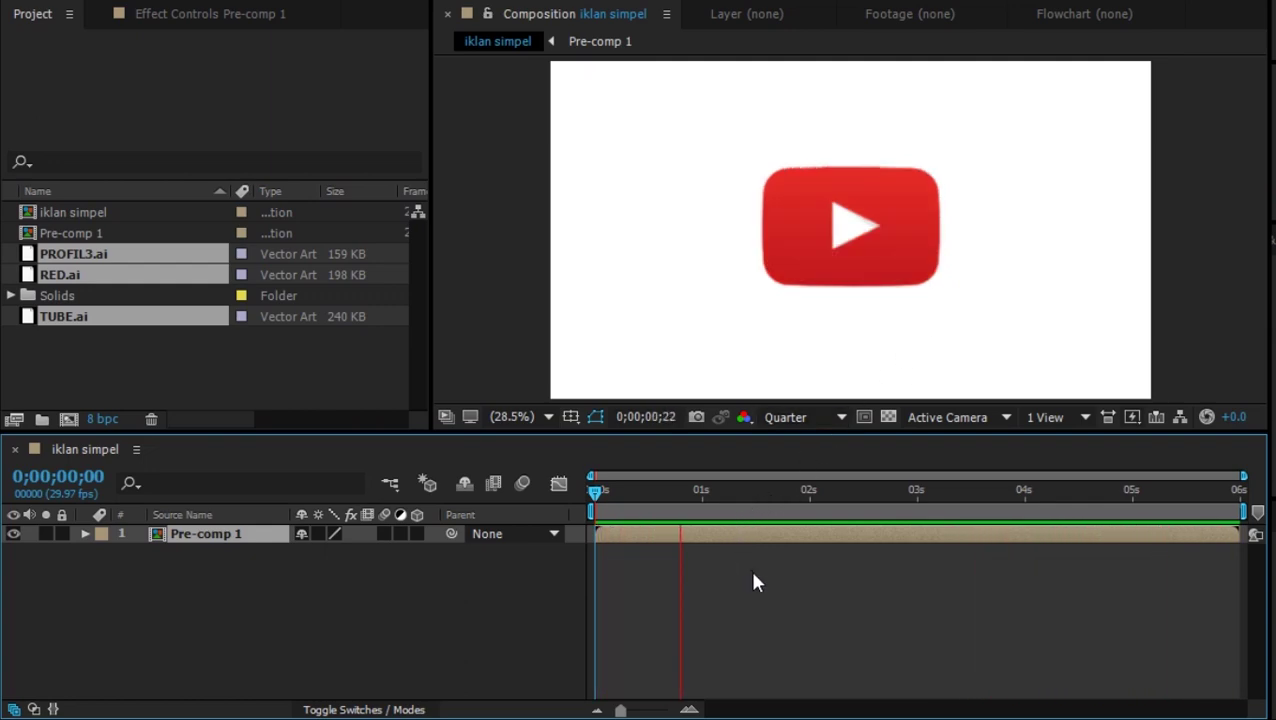
{"action": "key", "text": "space"}
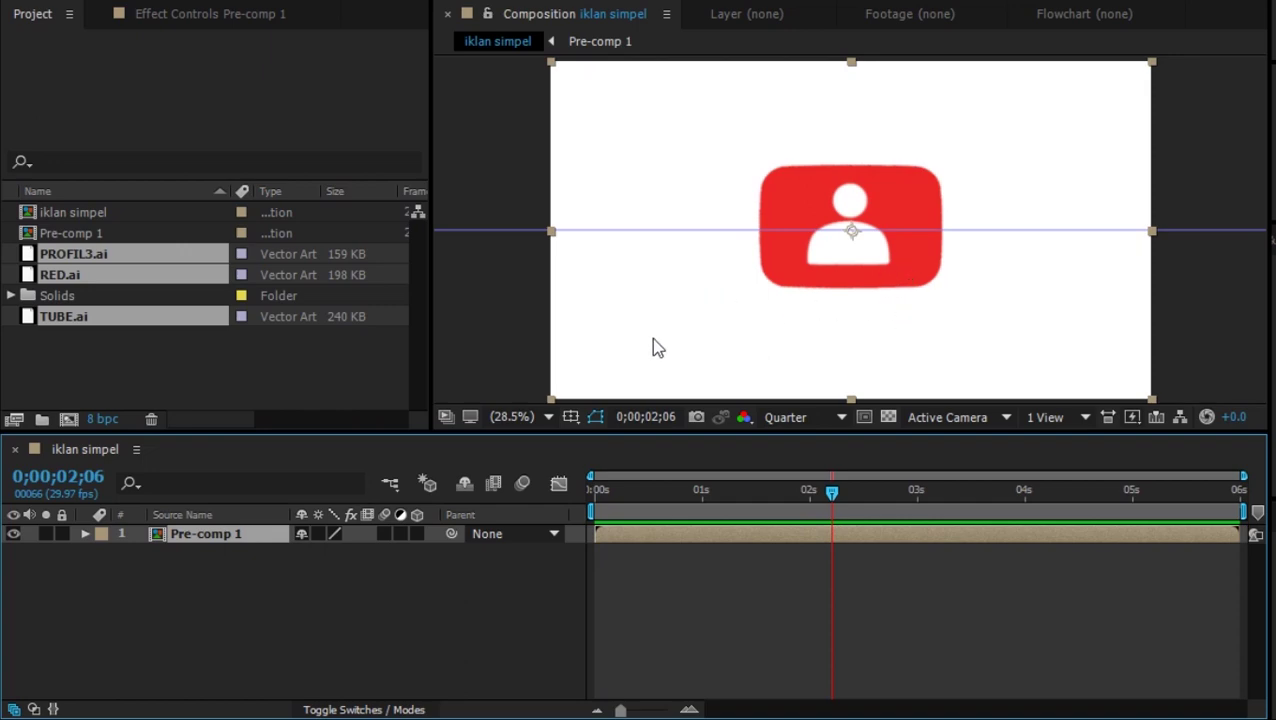
Step: Create a text layer above Pre-comp 1 containing the YouTube channel's web address
{"action": "right_click", "coordinate": [240, 583]}
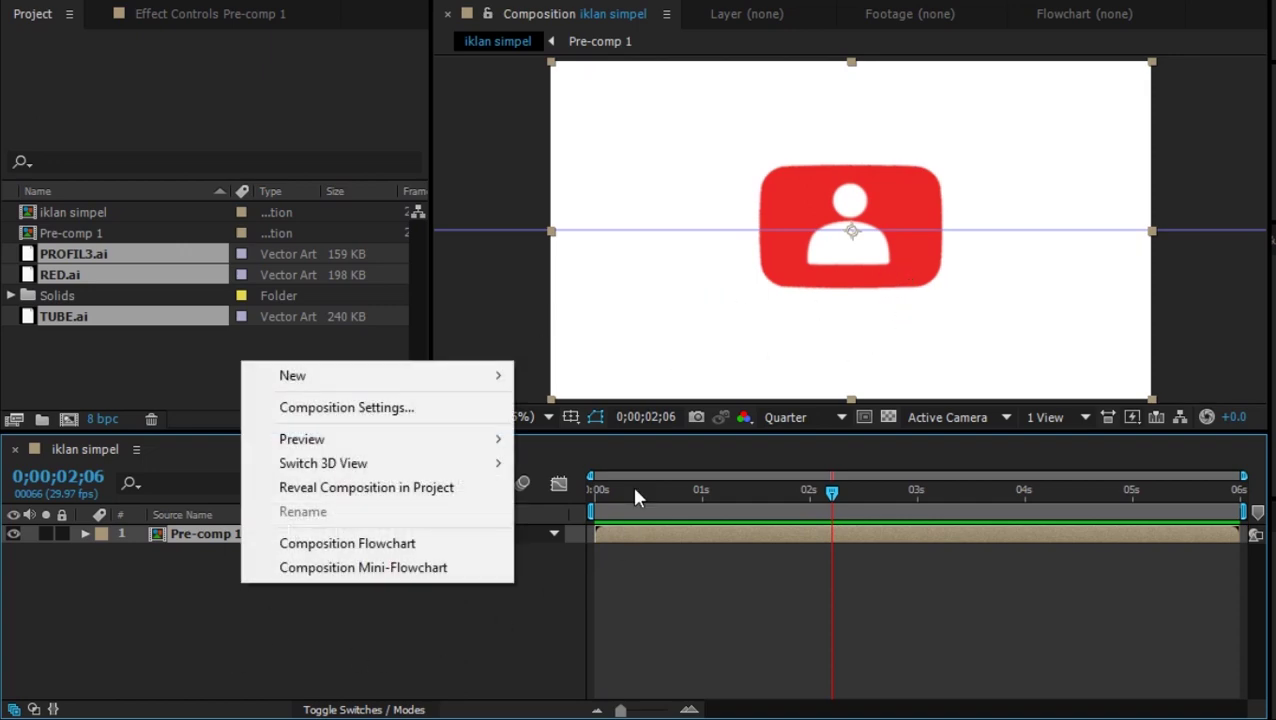
{"action": "mouse_move", "coordinate": [470, 376]}
{"action": "left_click", "coordinate": [607, 401]}
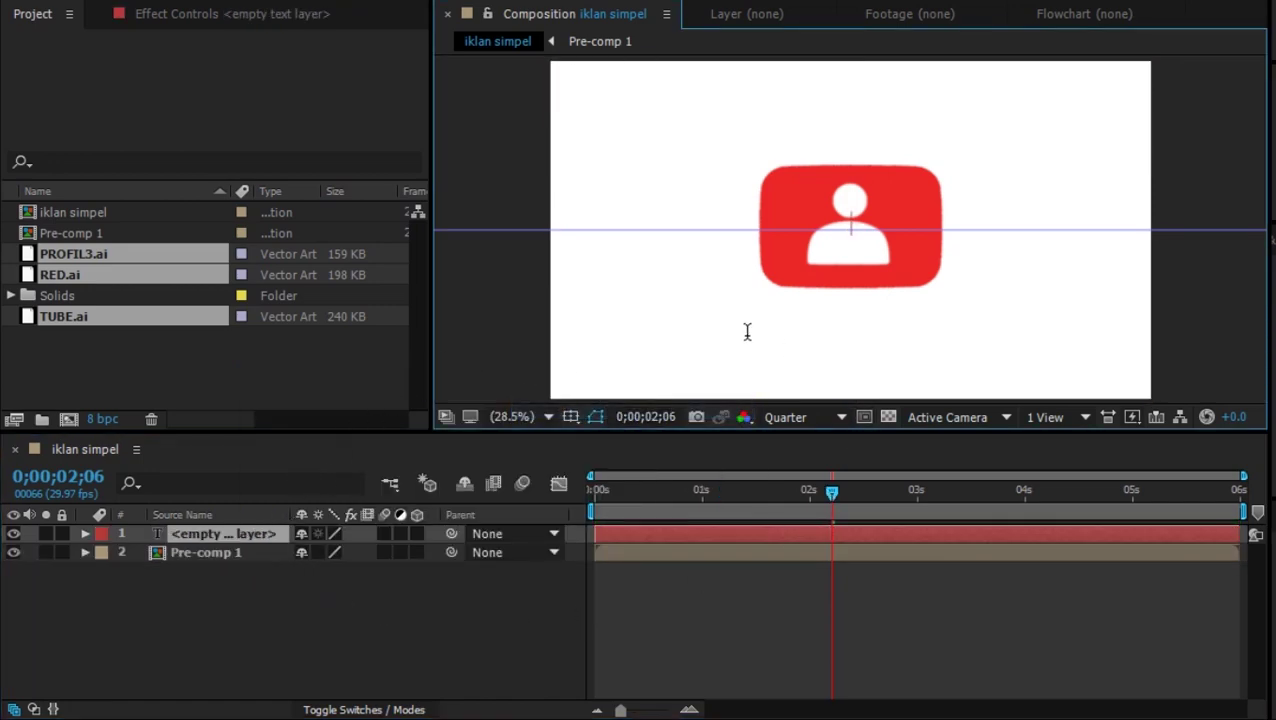
{"action": "type", "text": "youtube."}
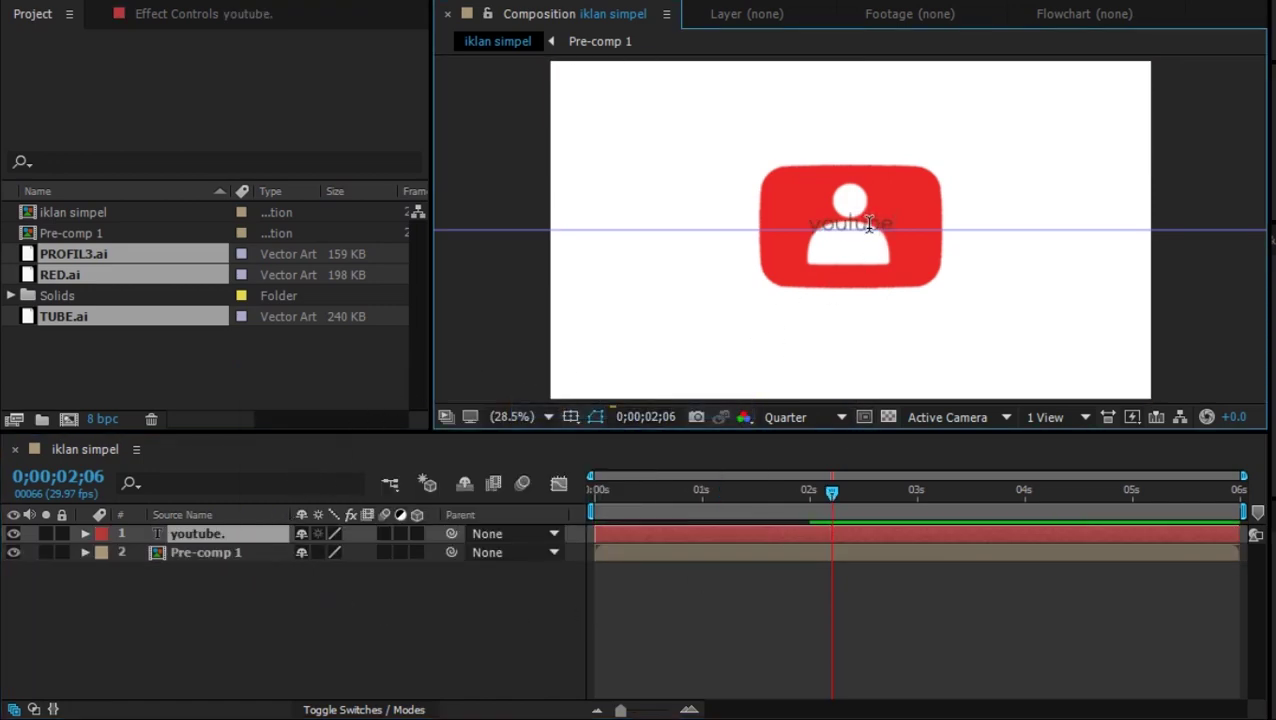
{"action": "type", "text": "com/luckyarisandy"}
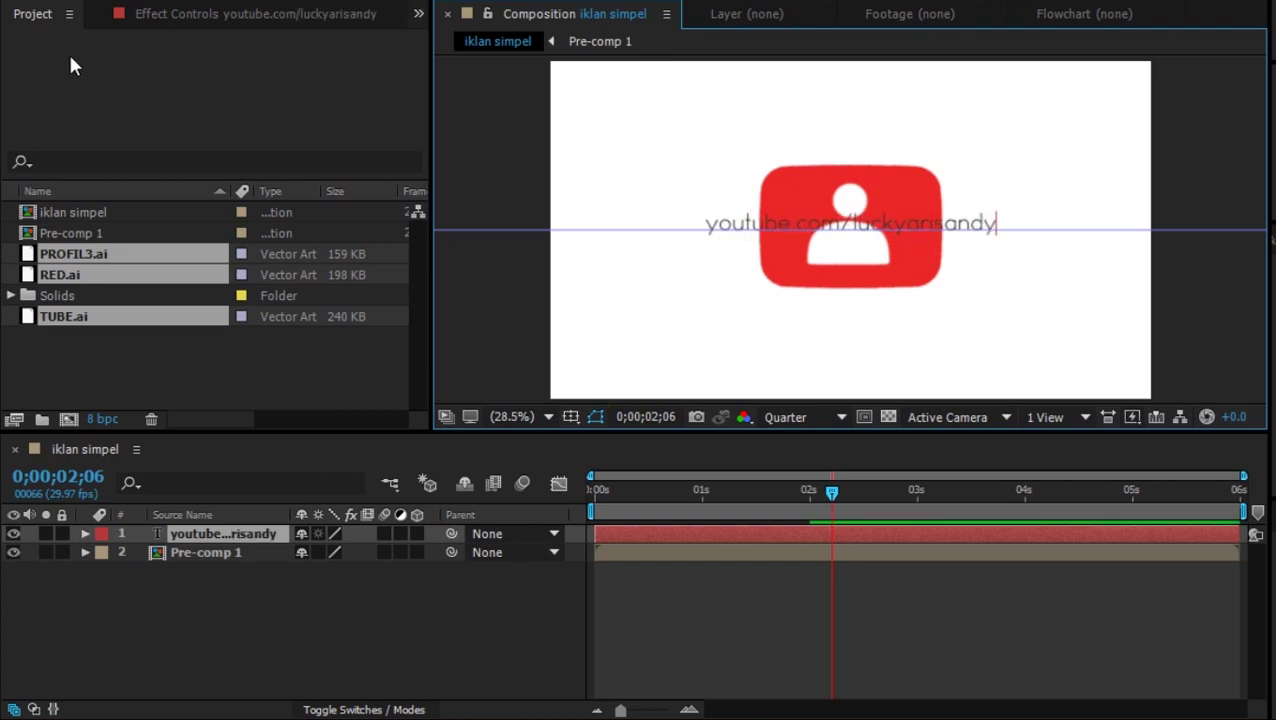
Step: Move the channel address text straight down to just below the red button
{"action": "left_click", "coordinate": [33, 8]}
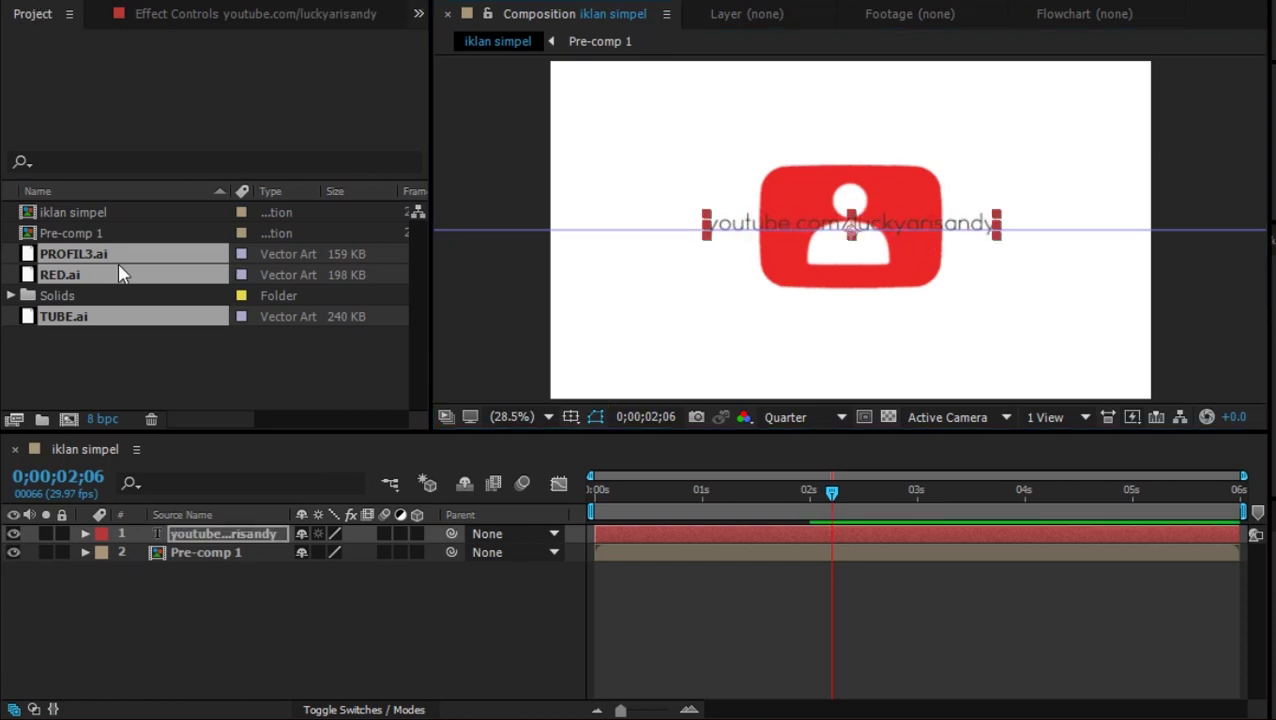
{"action": "left_click", "coordinate": [890, 245]}
{"action": "left_click_drag", "start_coordinate": [890, 245], "coordinate": [886, 315]}
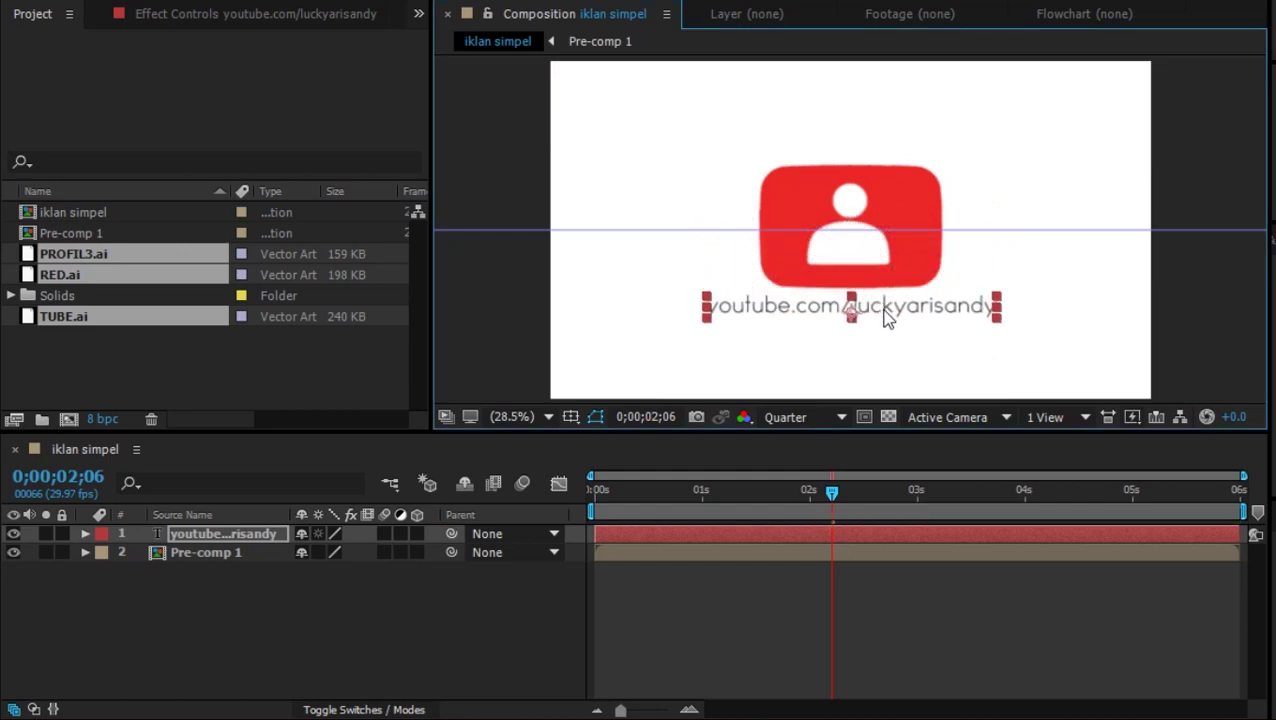
Step: Preview the composition with the channel address text beneath the flipping button
{"action": "left_click", "coordinate": [978, 245]}
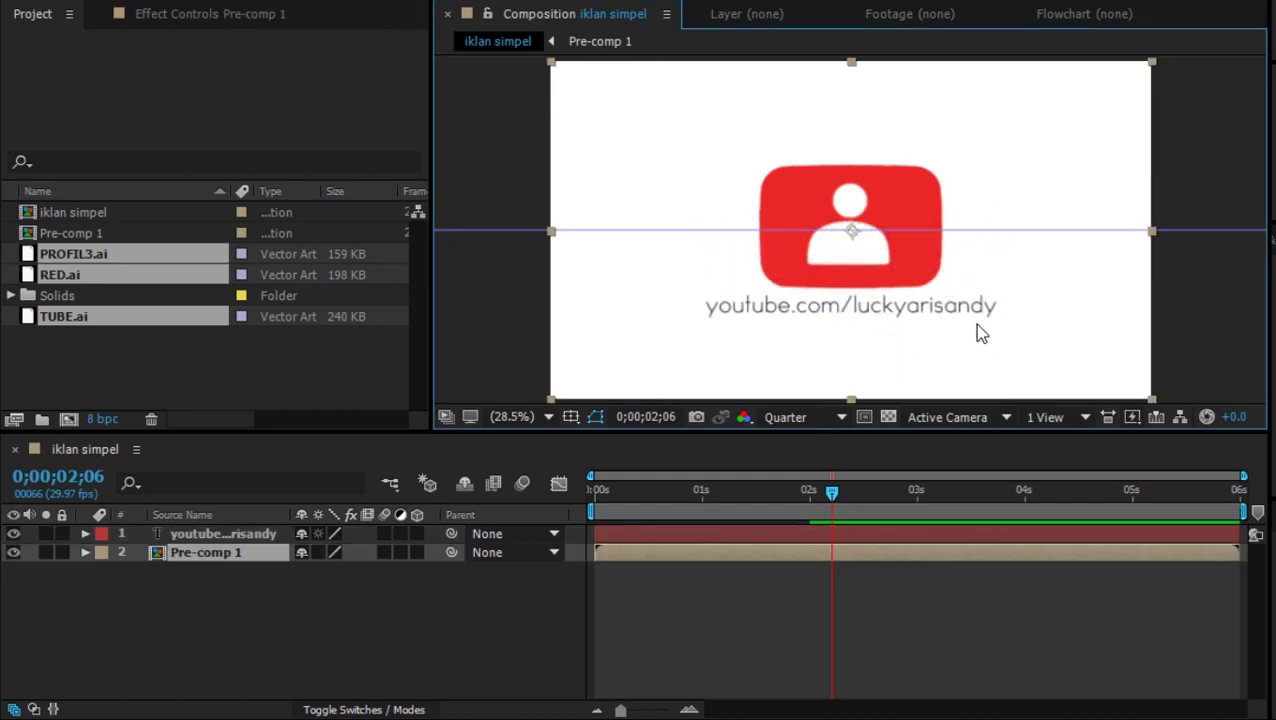
{"action": "left_click", "coordinate": [223, 533]}
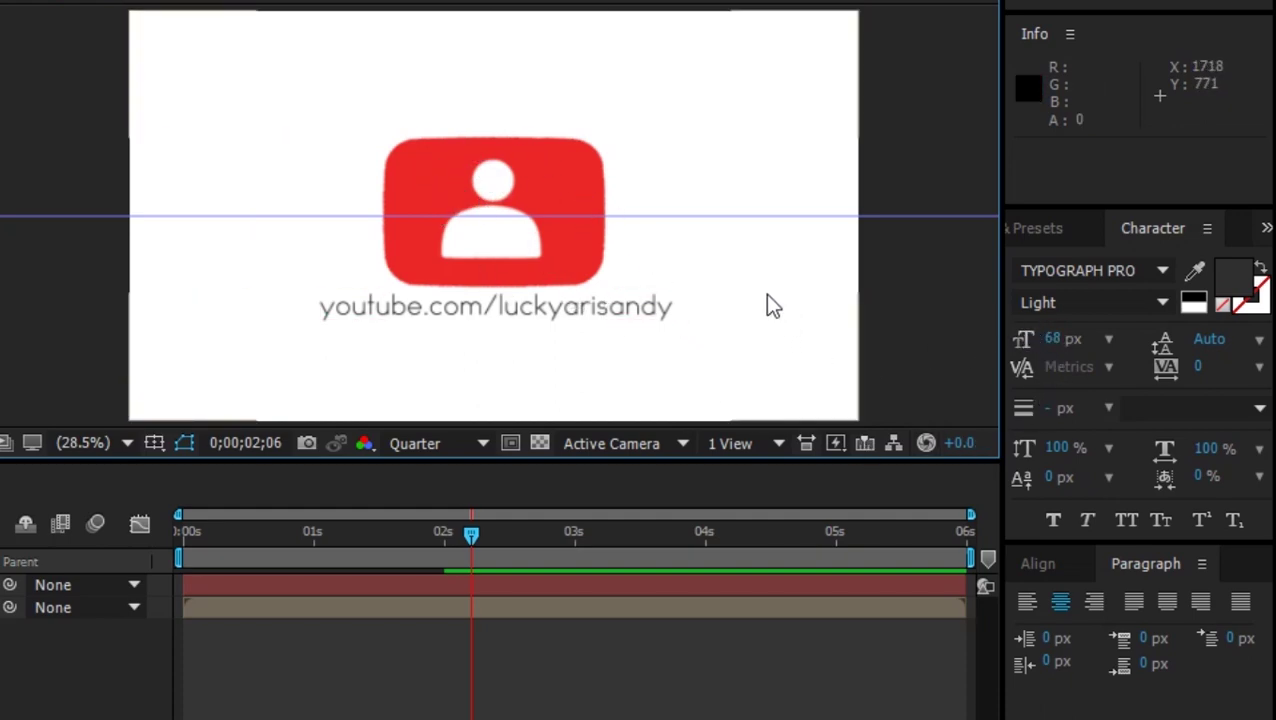
{"action": "key", "text": "space"}
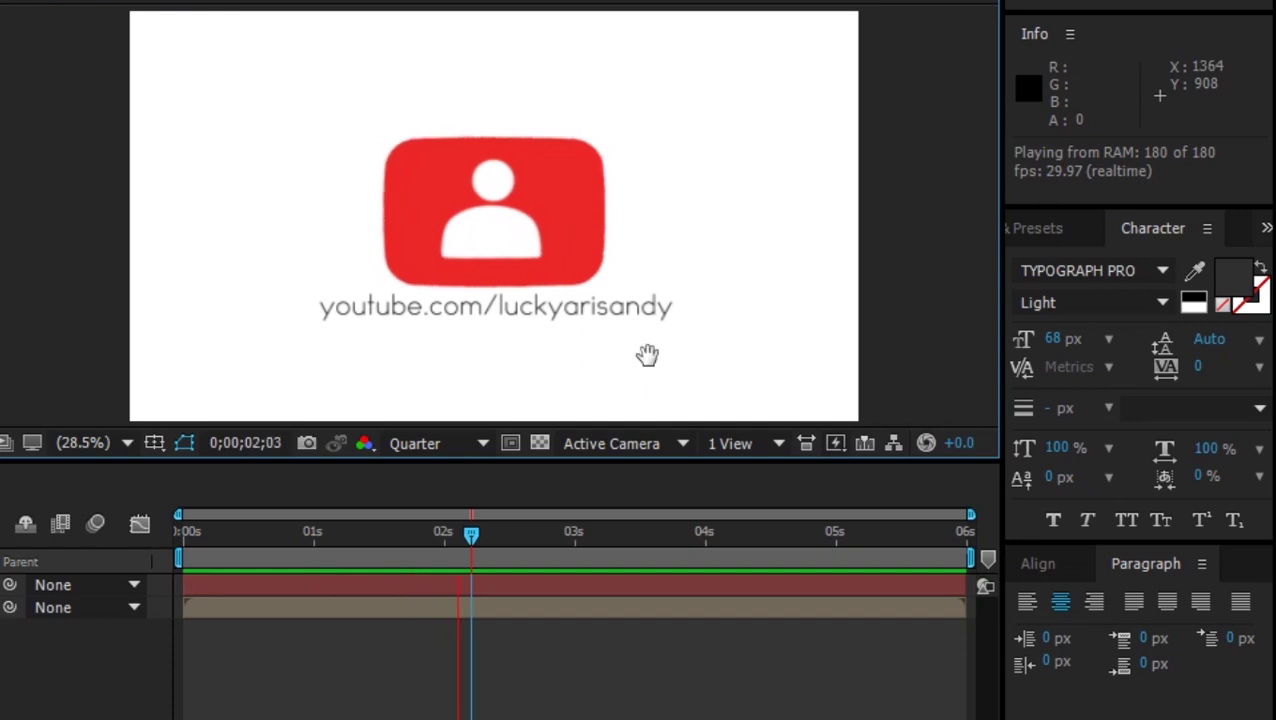
Step: Stop the preview and try a 3D Basic Cascade preset from the 3D Text animation presets on the channel address text layer
{"action": "key", "text": "space"}
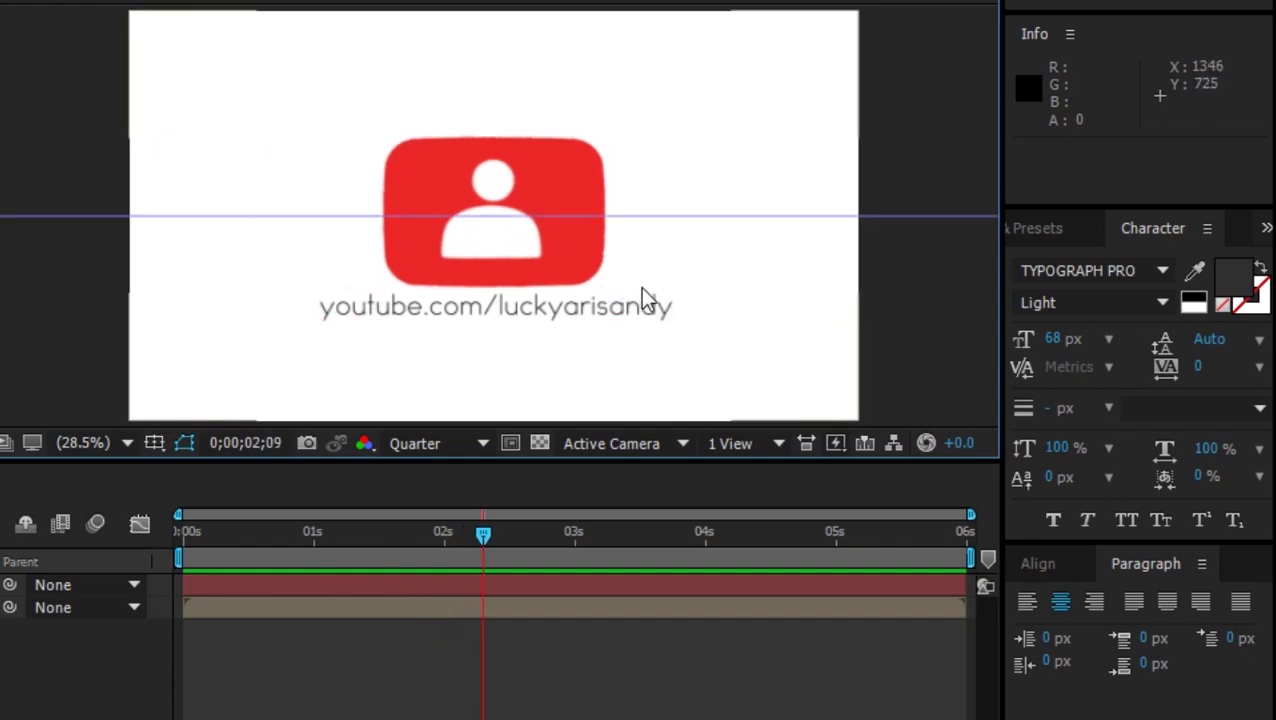
{"action": "left_click", "coordinate": [616, 314]}
{"action": "left_click", "coordinate": [399, 398]}
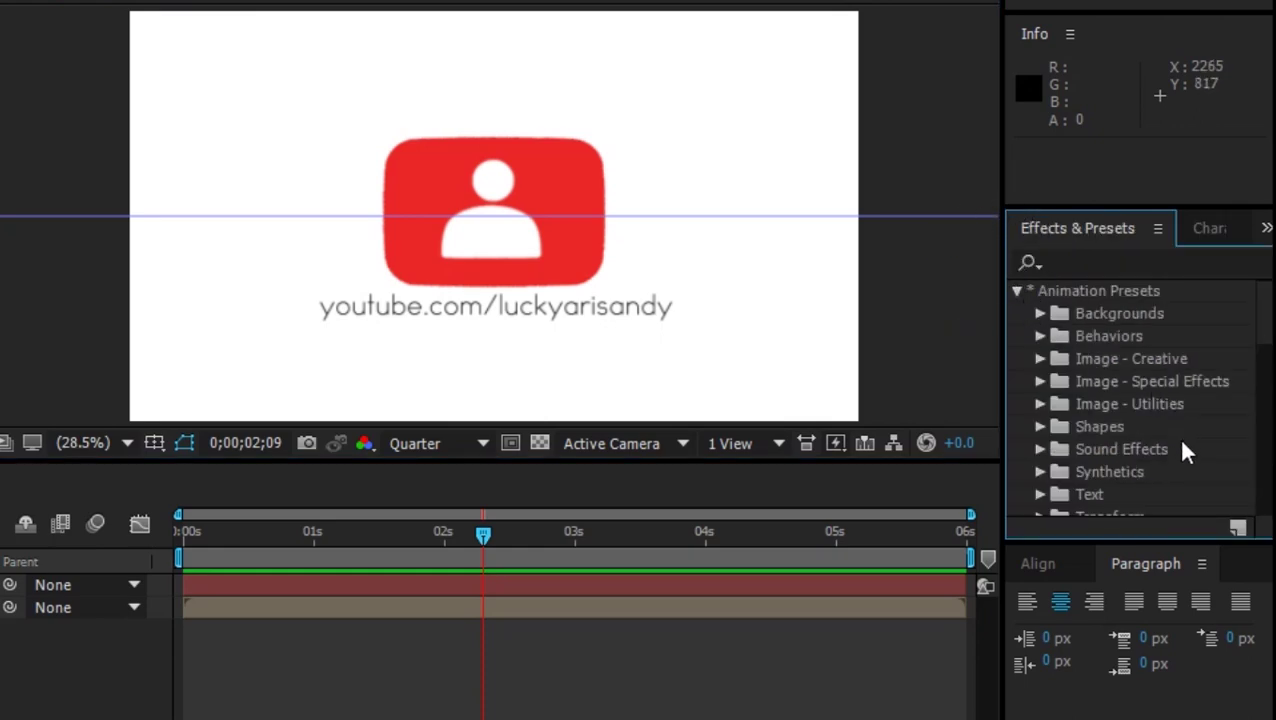
{"action": "left_click", "coordinate": [1040, 494]}
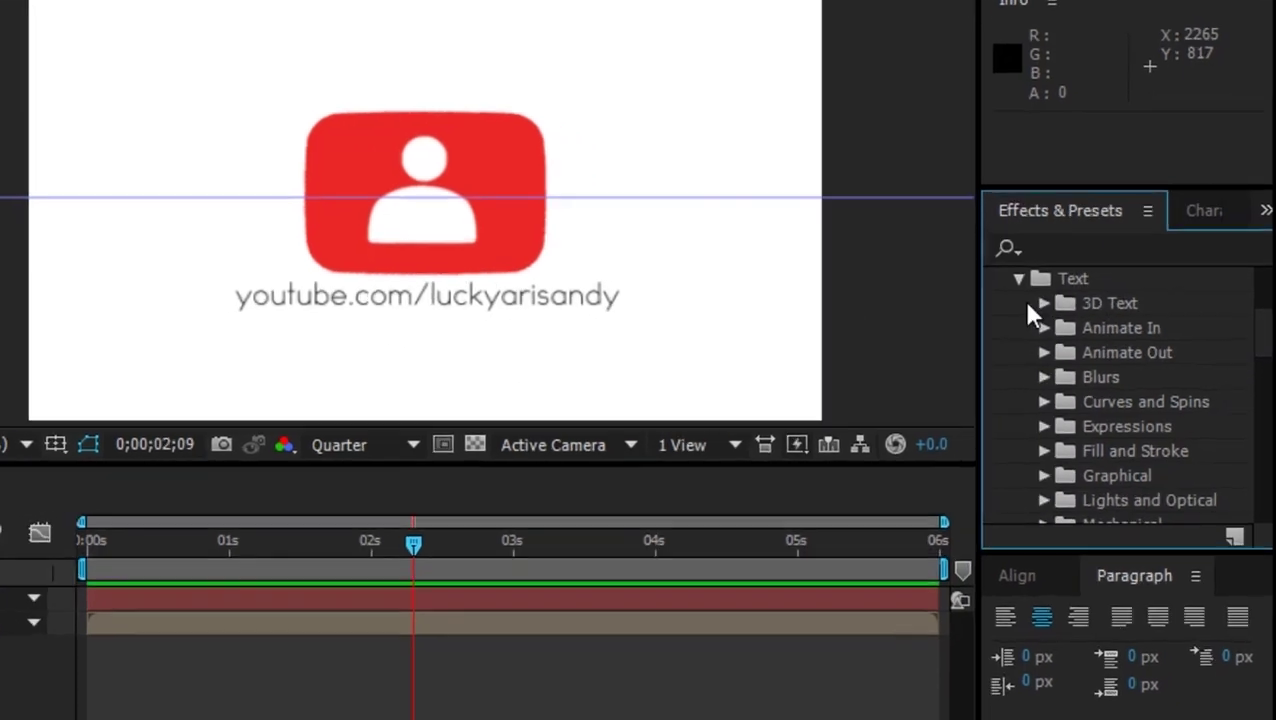
{"action": "left_click", "coordinate": [1062, 313]}
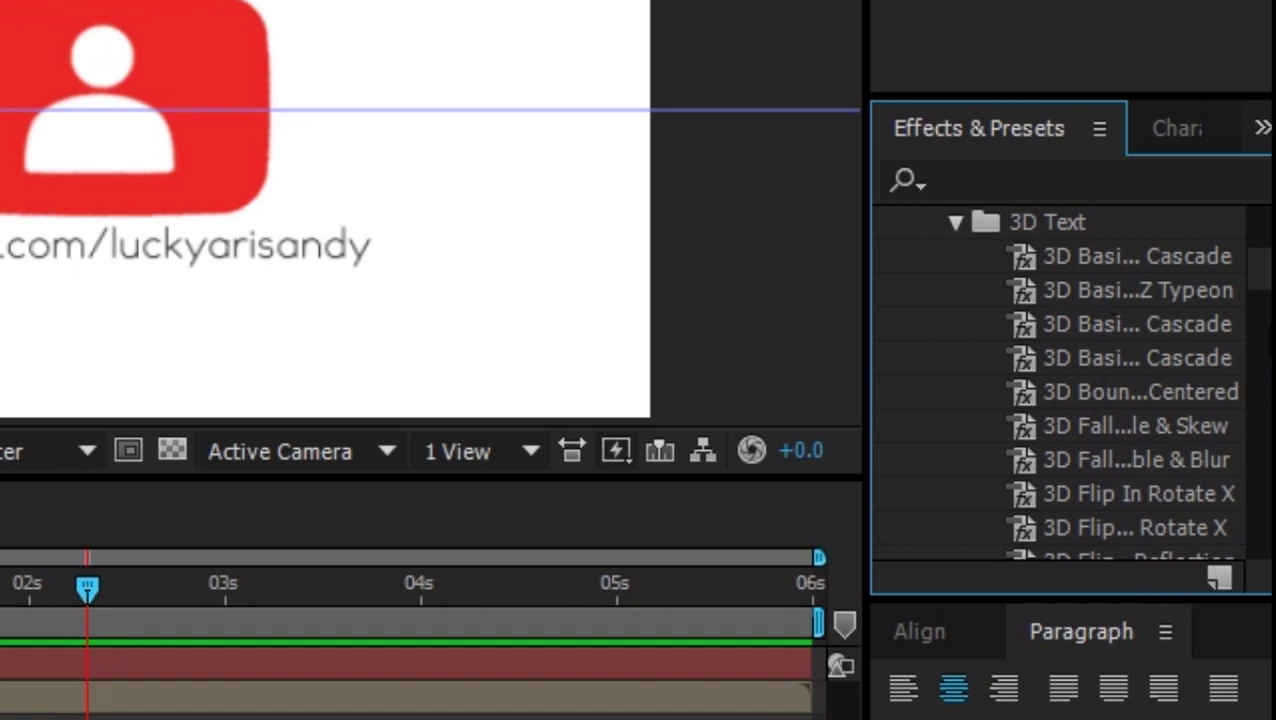
{"action": "scroll", "coordinate": [1100, 390], "scroll_direction": "down", "scroll_amount": 15}
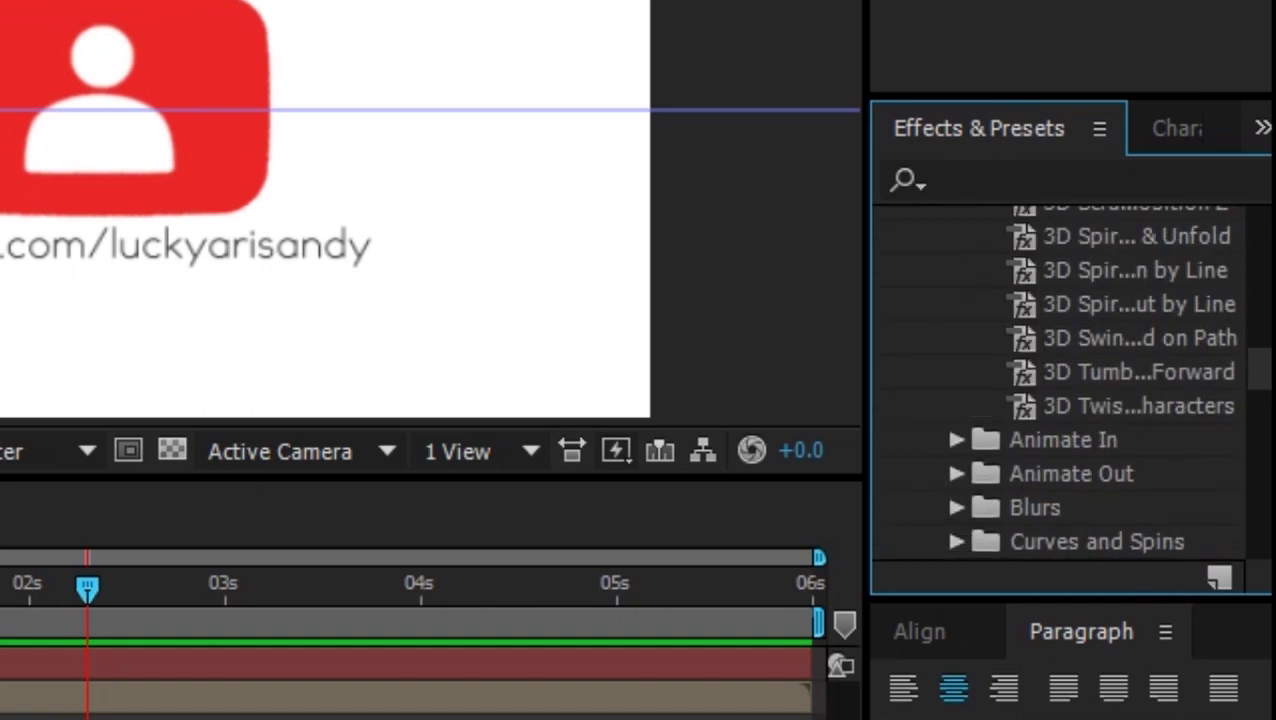
{"action": "left_click_drag", "start_coordinate": [1262, 369], "coordinate": [1268, 285]}
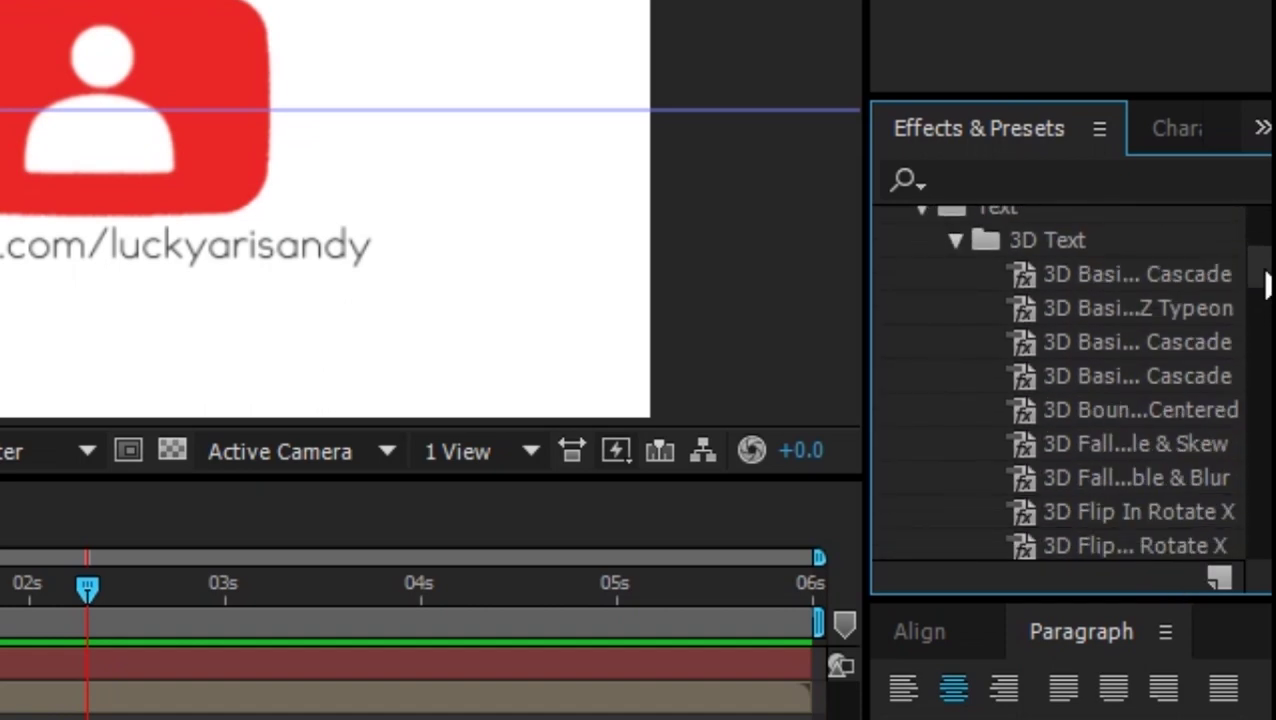
{"action": "left_click_drag", "start_coordinate": [1118, 345], "coordinate": [314, 622]}
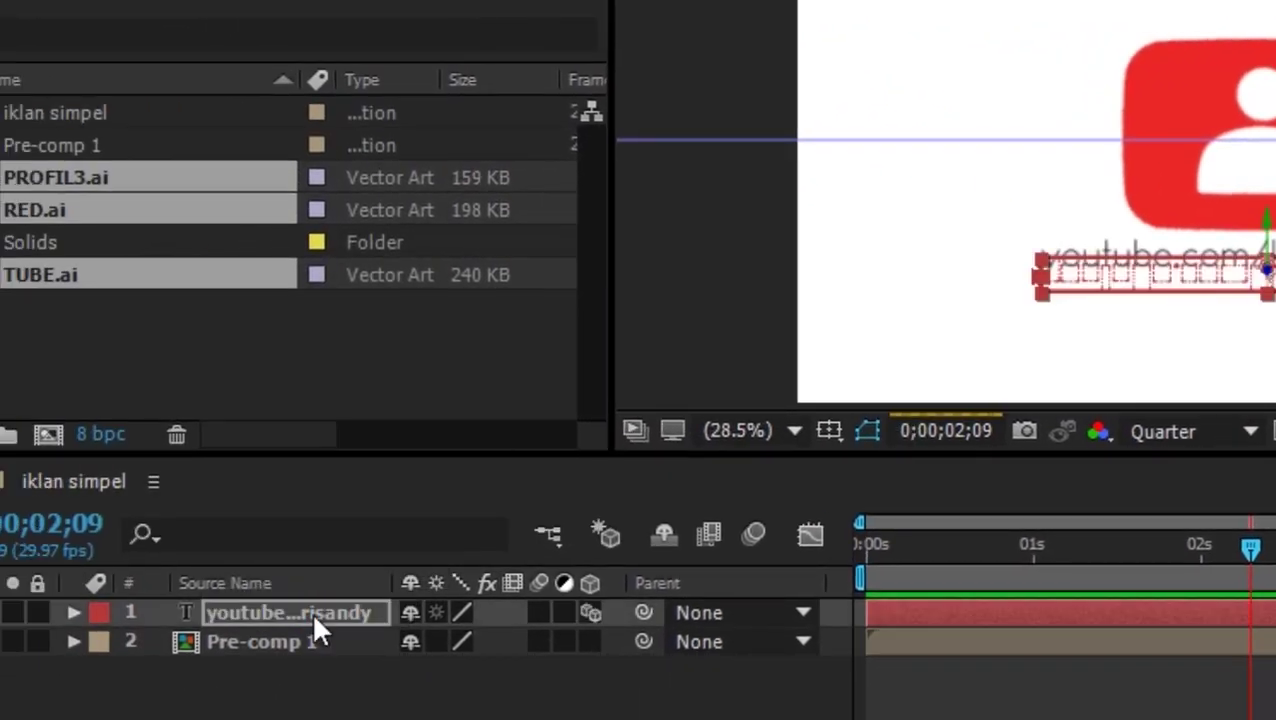
{"action": "left_click", "coordinate": [590, 612]}
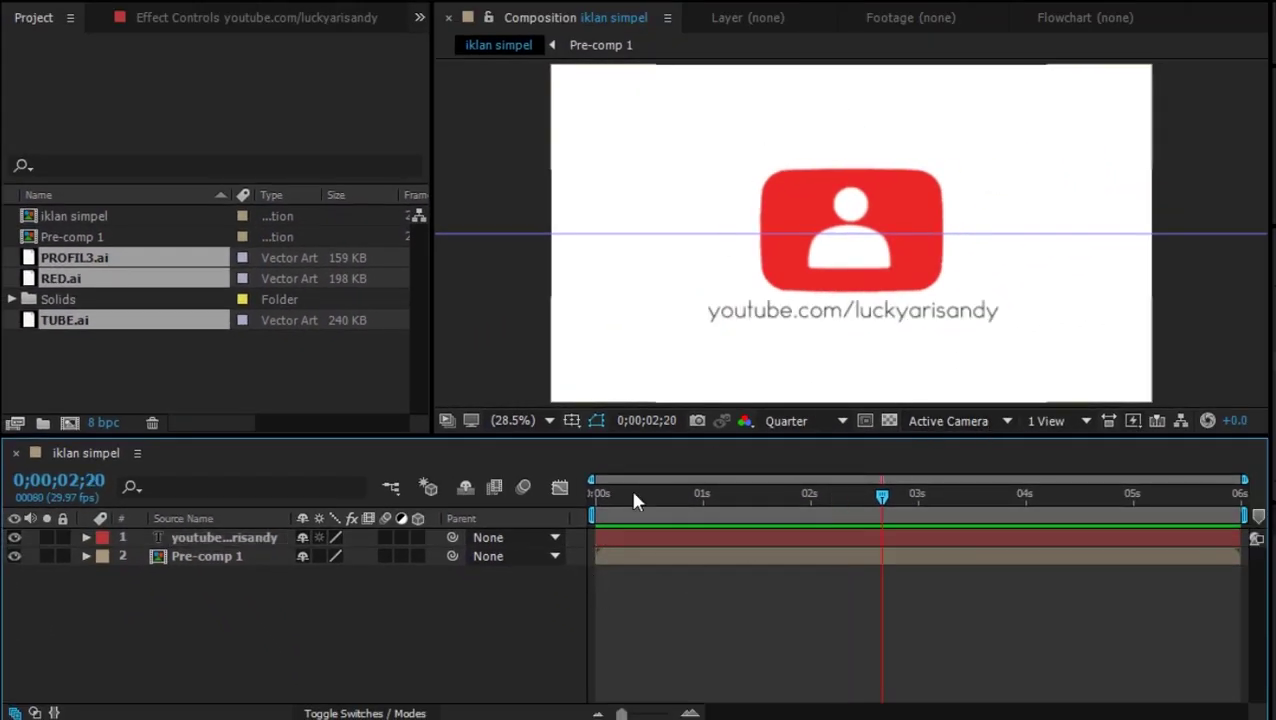
Step: Return to the first frame and preview the flipping button with the channel address text
{"action": "left_click", "coordinate": [257, 561]}
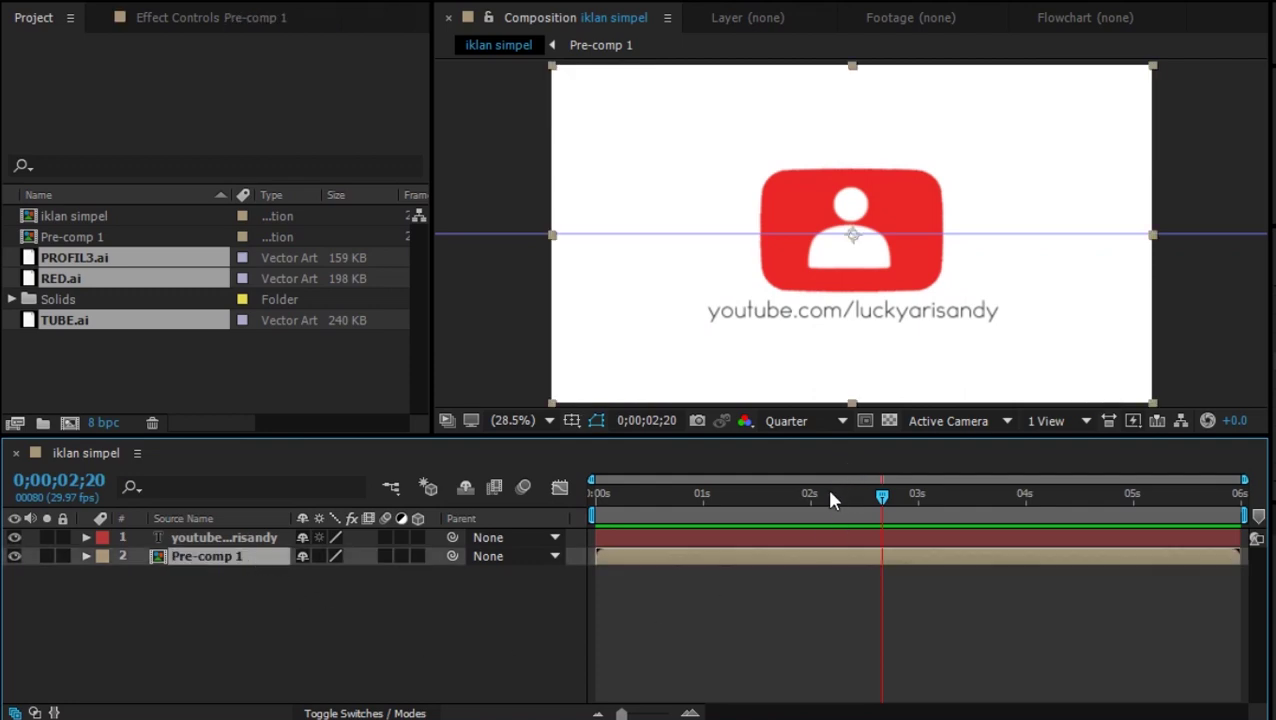
{"action": "key", "text": "Page_Up"}
{"action": "key", "text": "Page_Up"}
{"action": "key", "text": "Page_Up"}
{"action": "key", "text": "Page_Up"}
{"action": "key", "text": "Page_Up"}
{"action": "key", "text": "Page_Up"}
{"action": "key", "text": "Page_Up"}
{"action": "key", "text": "Page_Up"}
{"action": "key", "text": "Page_Up"}
{"action": "key", "text": "Page_Up"}
{"action": "key", "text": "Page_Up"}
{"action": "key", "text": "Page_Up"}
{"action": "key", "text": "Page_Up"}
{"action": "key", "text": "Page_Up"}
{"action": "key", "text": "Page_Up"}
{"action": "key", "text": "Page_Up"}
{"action": "key", "text": "Page_Up"}
{"action": "key", "text": "Page_Up"}
{"action": "key", "text": "Page_Up"}
{"action": "key", "text": "Page_Up"}
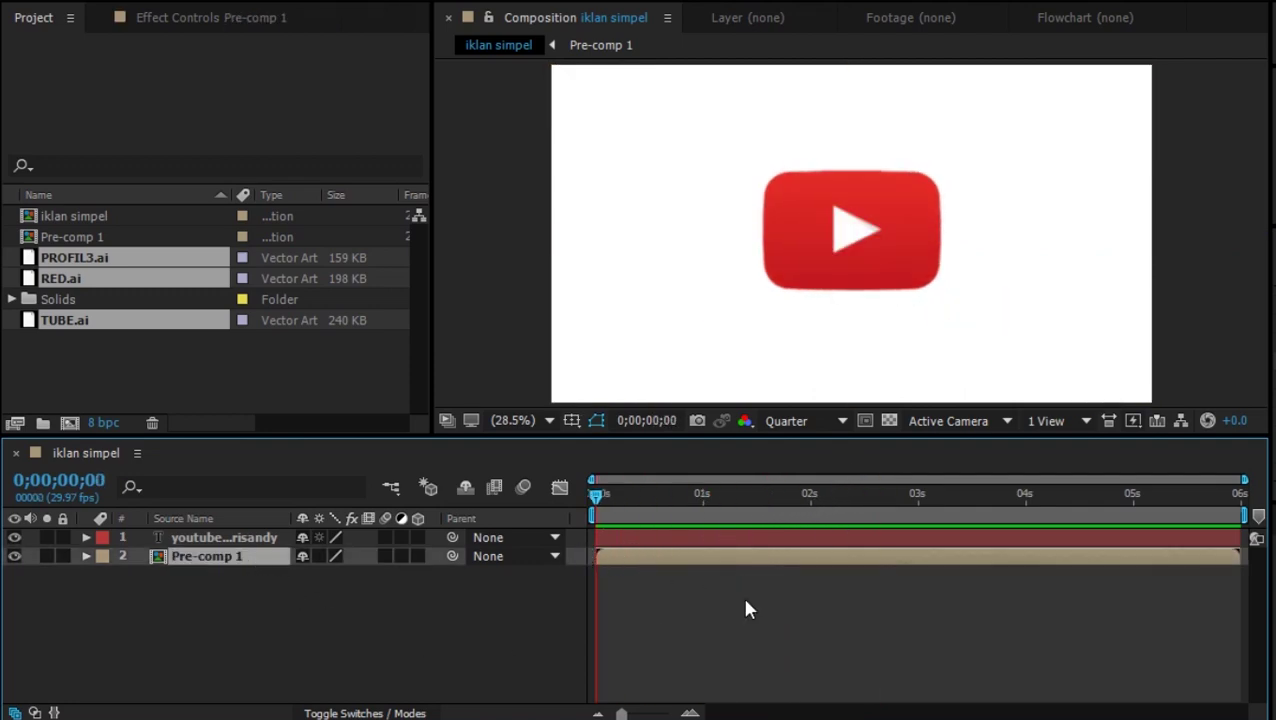
{"action": "key", "text": "space"}
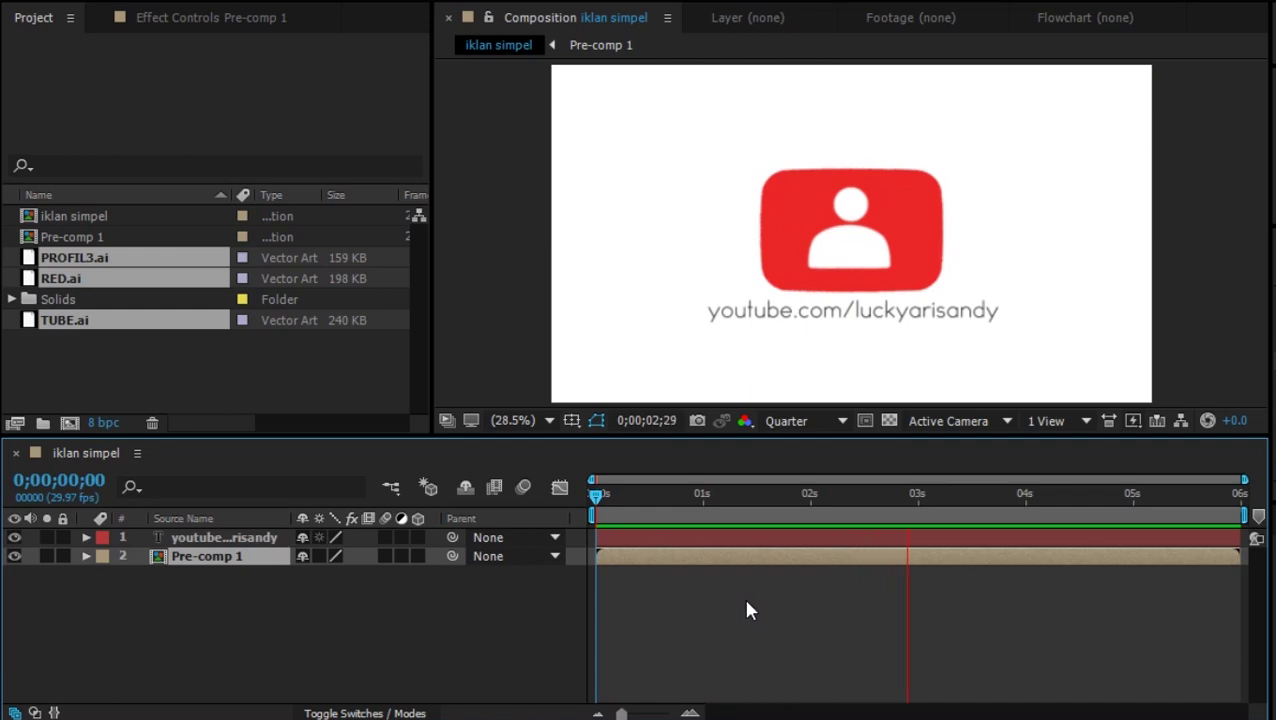
{"action": "key", "text": "space"}
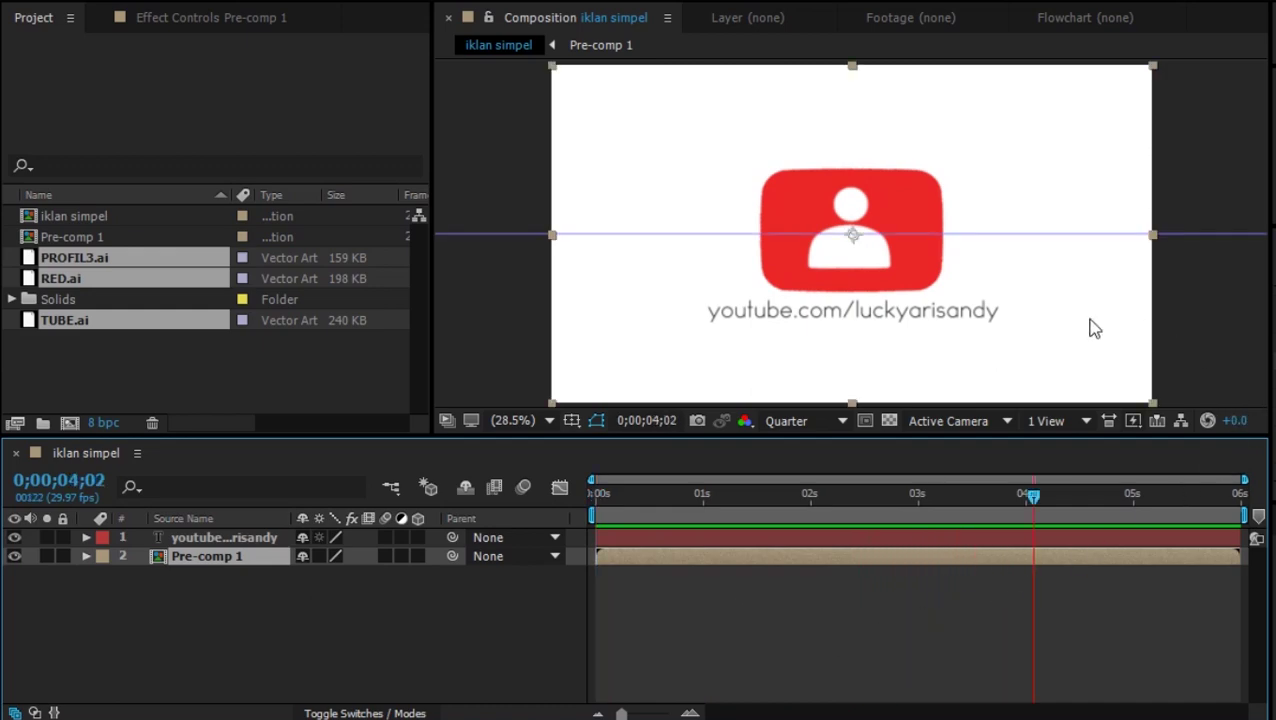
Step: Pre-compose the channel address text layer and Pre-comp 1 together as Pre-comp 2, moving all attributes into the new composition
{"action": "left_click", "coordinate": [303, 645]}
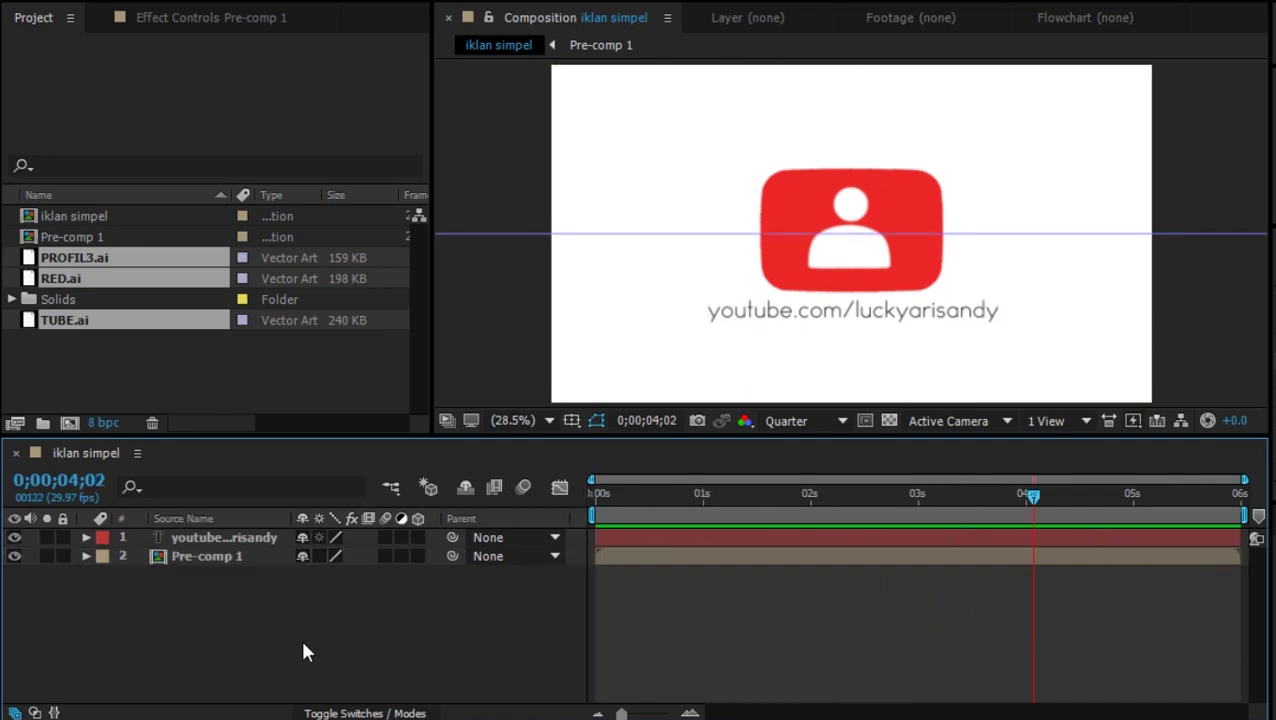
{"action": "left_click", "coordinate": [238, 557]}
{"action": "left_click", "coordinate": [245, 541], "text": "shift"}
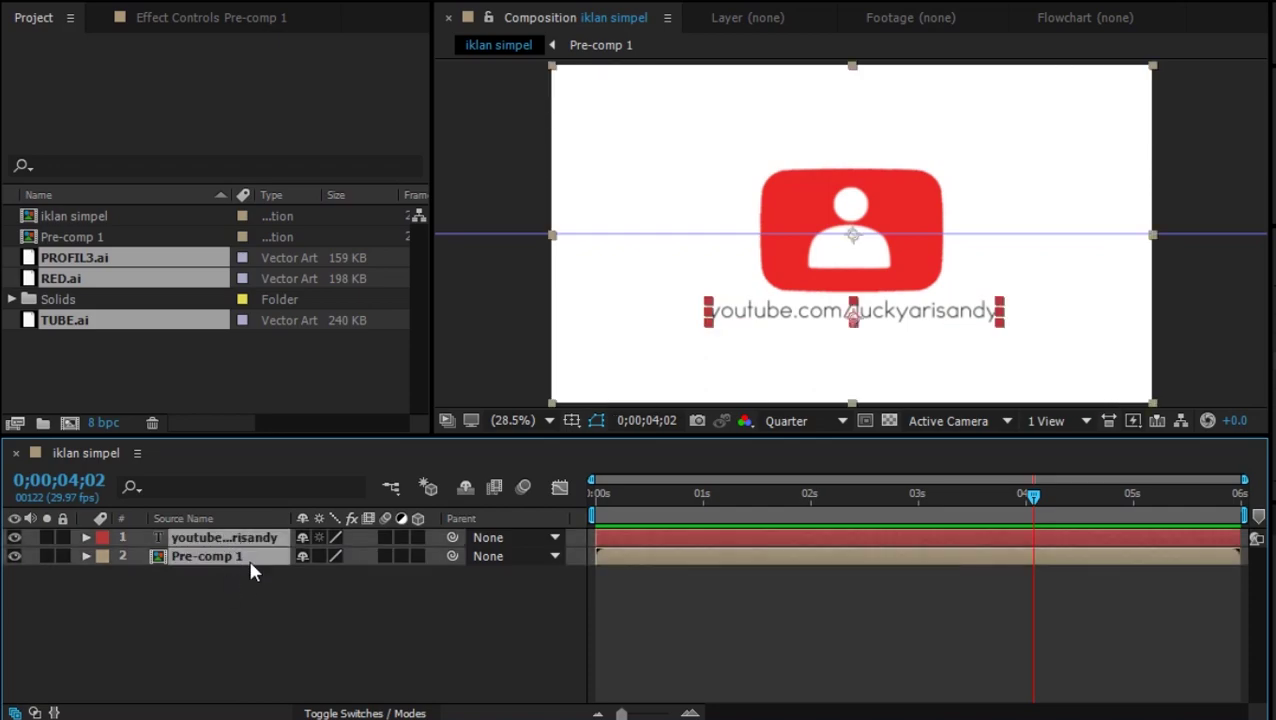
{"action": "right_click", "coordinate": [236, 556]}
{"action": "left_click", "coordinate": [305, 608]}
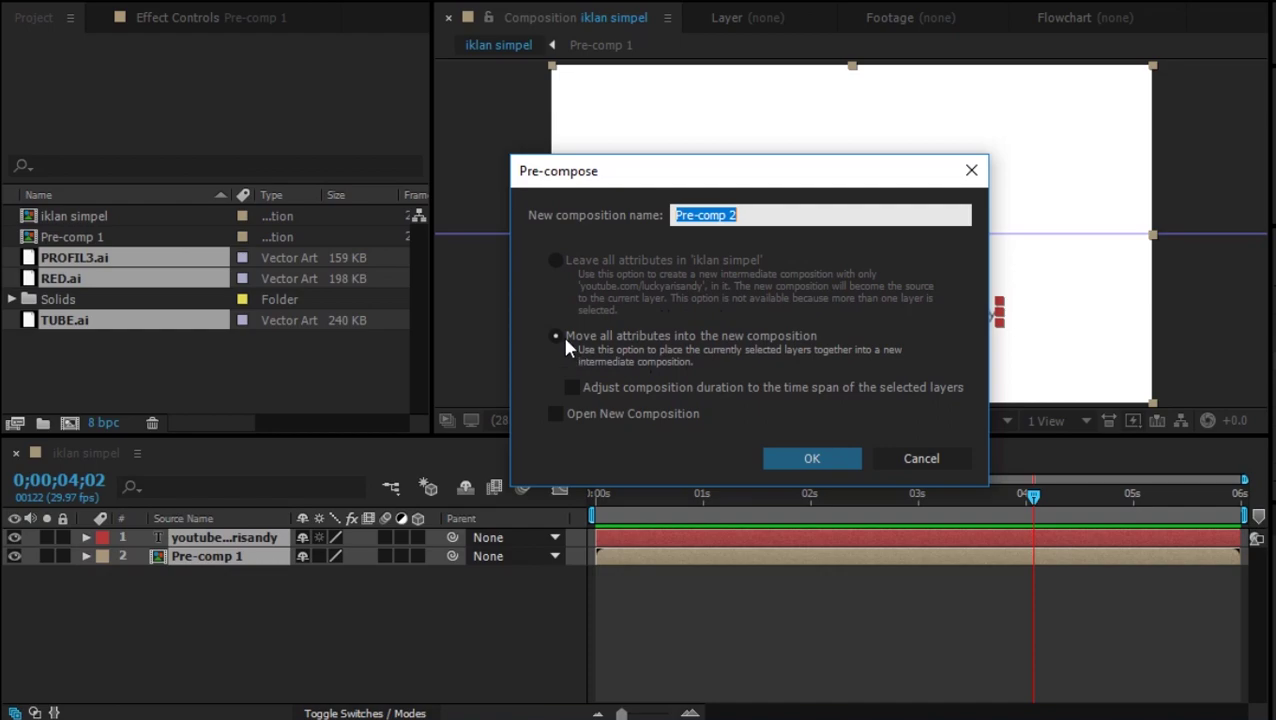
{"action": "left_click", "coordinate": [850, 455]}
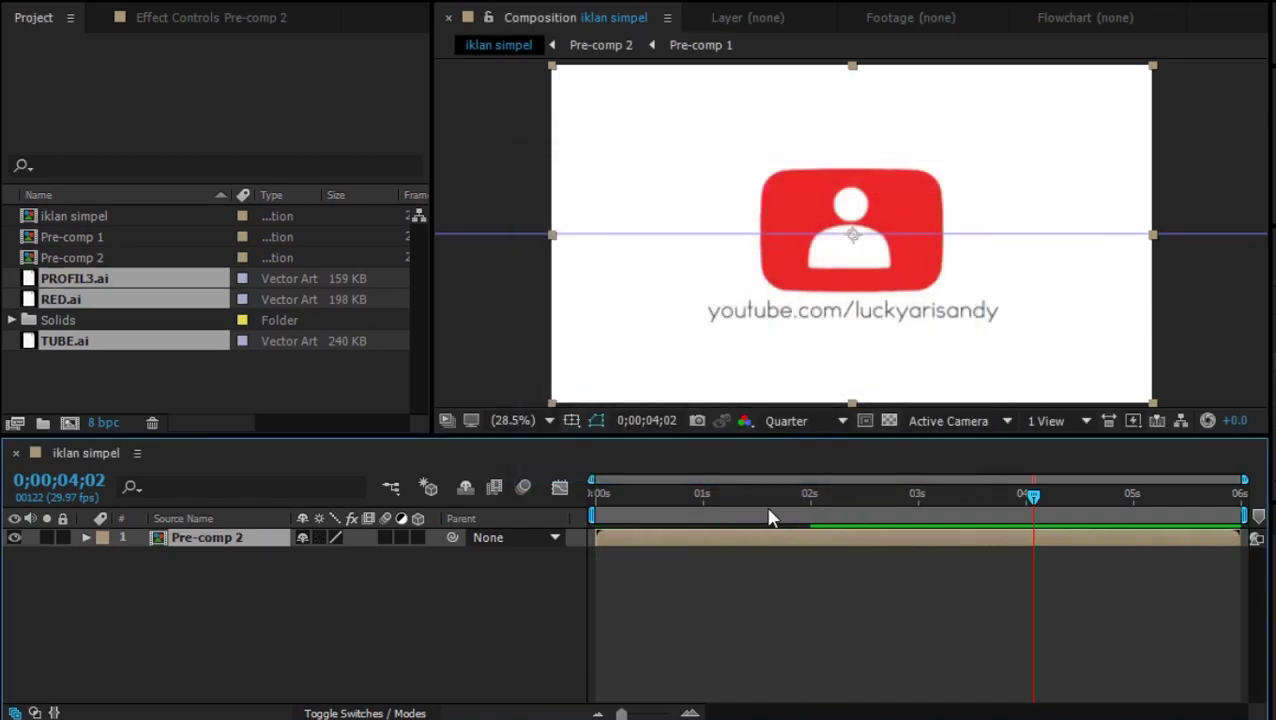
Step: Keyframe the scale of Pre-comp 2 from 100% at 0;00;00;00 to 70% at 0;00;05;29
{"action": "left_click_drag", "start_coordinate": [765, 499], "coordinate": [592, 495]}
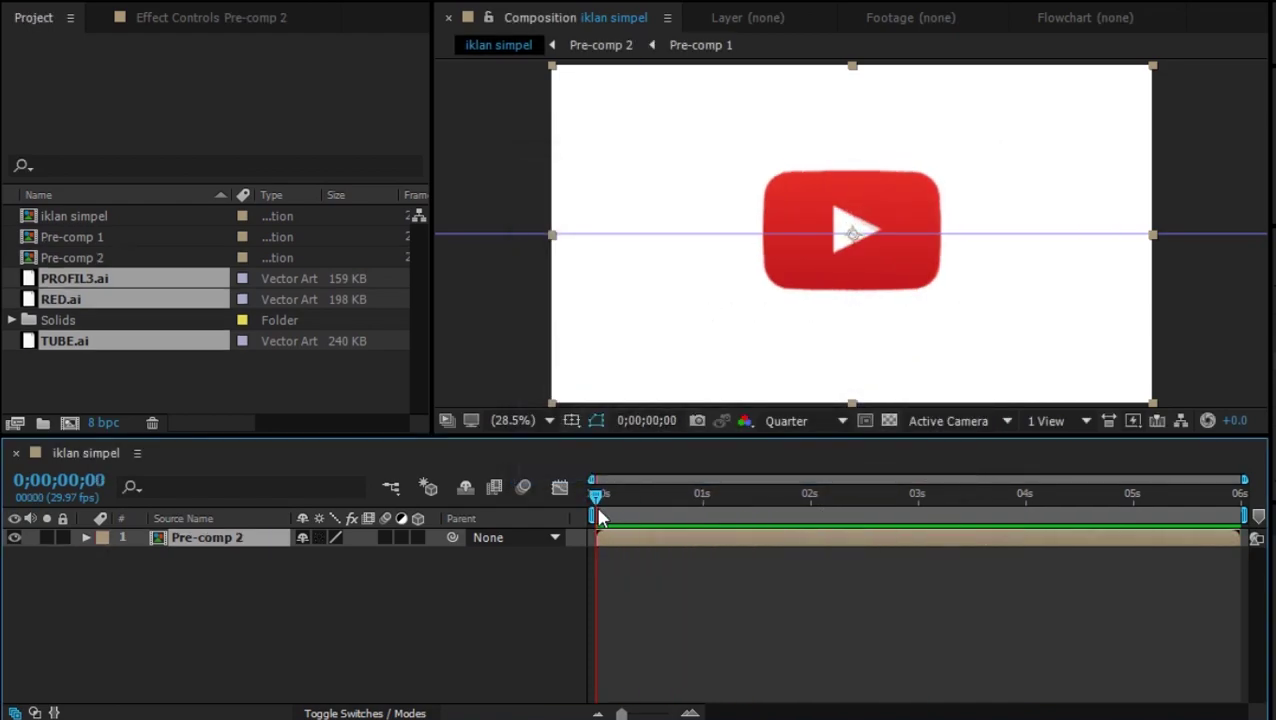
{"action": "left_click", "coordinate": [86, 538]}
{"action": "left_click", "coordinate": [104, 556]}
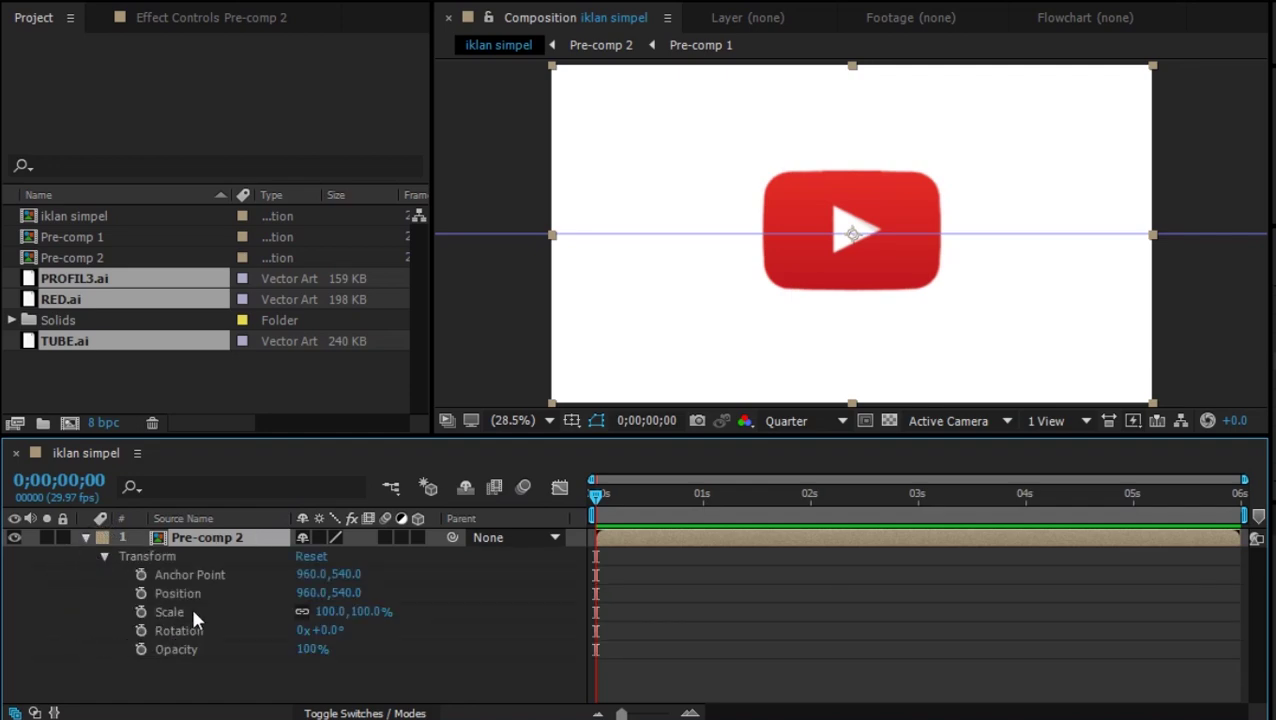
{"action": "left_click", "coordinate": [141, 611]}
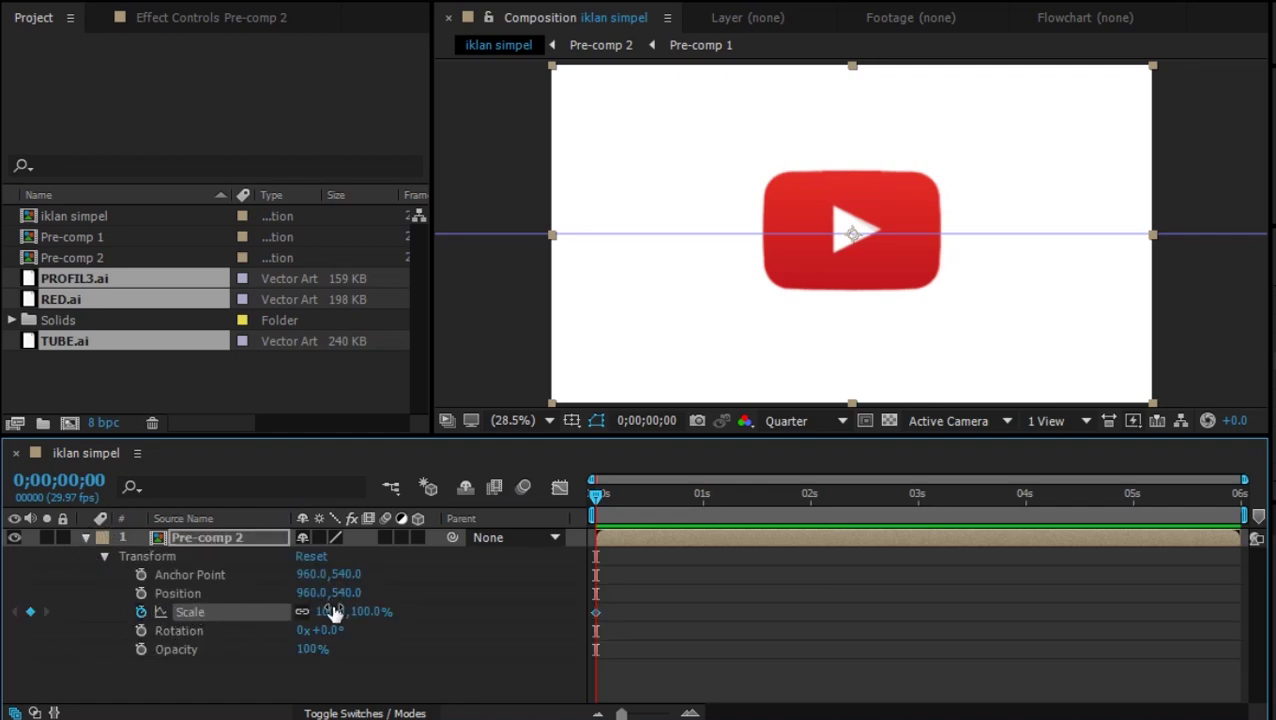
{"action": "left_click_drag", "start_coordinate": [597, 493], "coordinate": [1245, 505]}
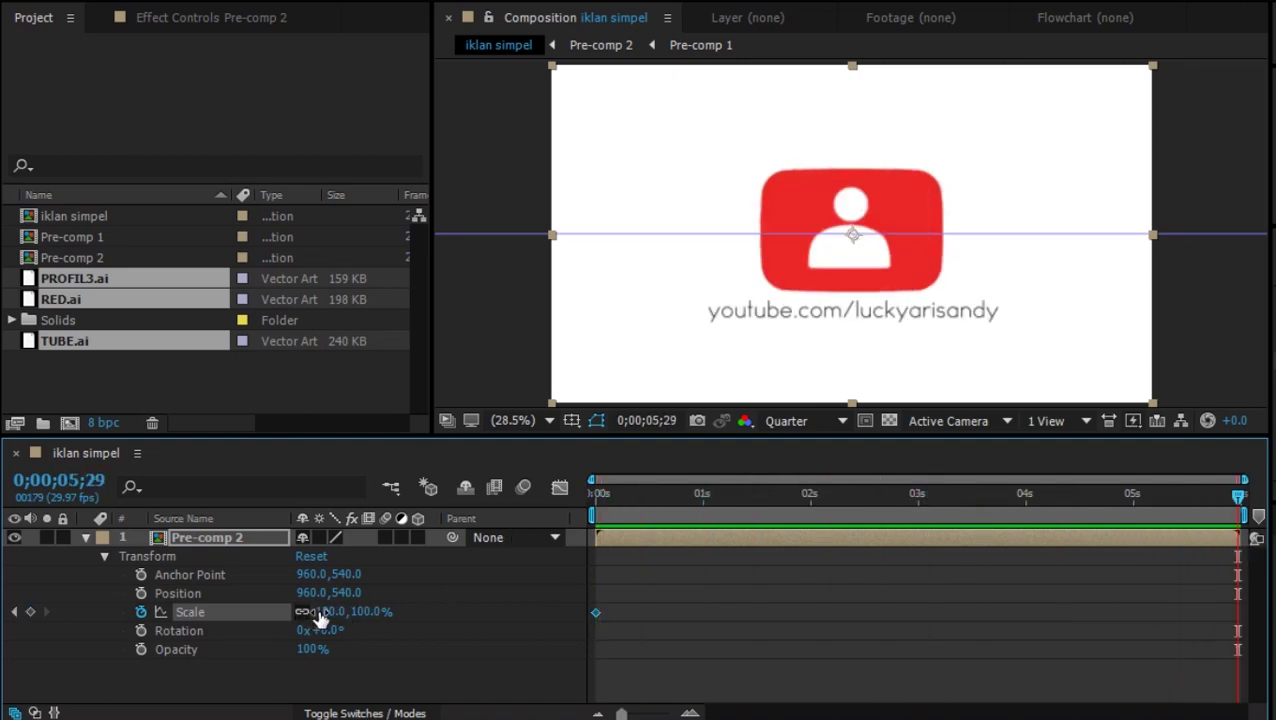
{"action": "left_click_drag", "start_coordinate": [320, 619], "coordinate": [292, 615]}
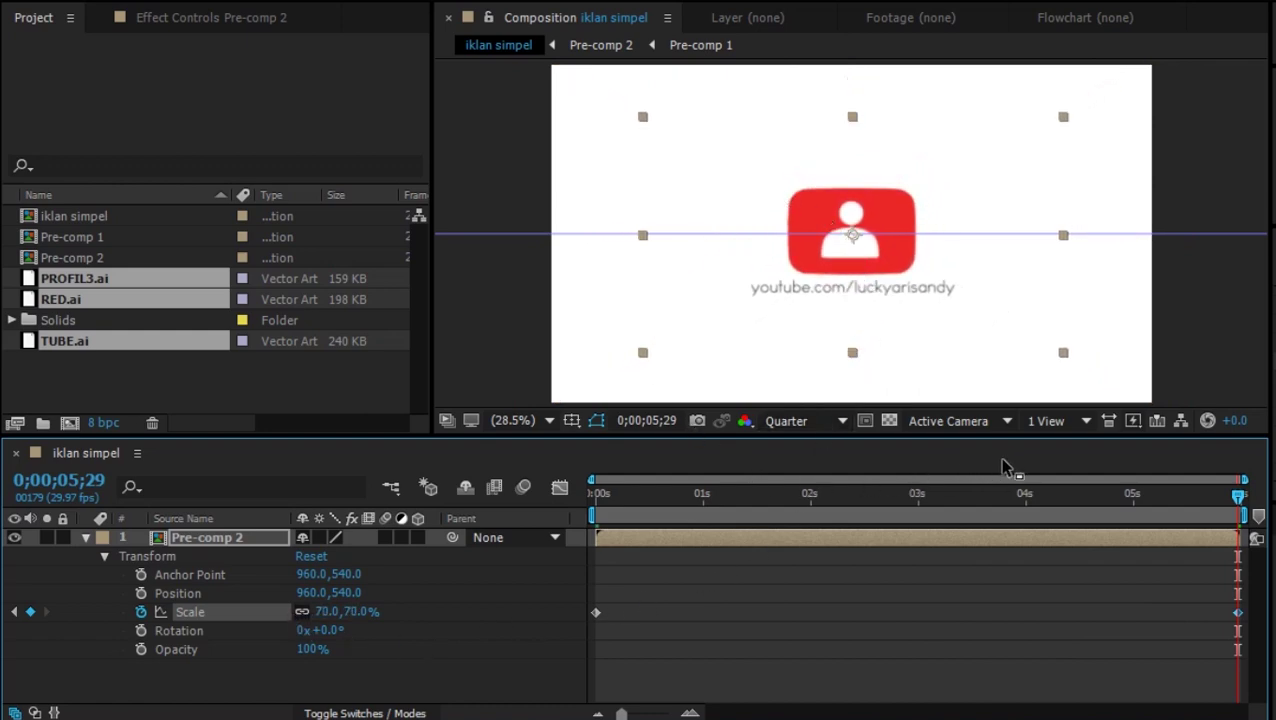
Step: Preview the shrinking animation of Pre-comp 2 from the first frame
{"action": "left_click_drag", "start_coordinate": [1022, 505], "coordinate": [560, 529]}
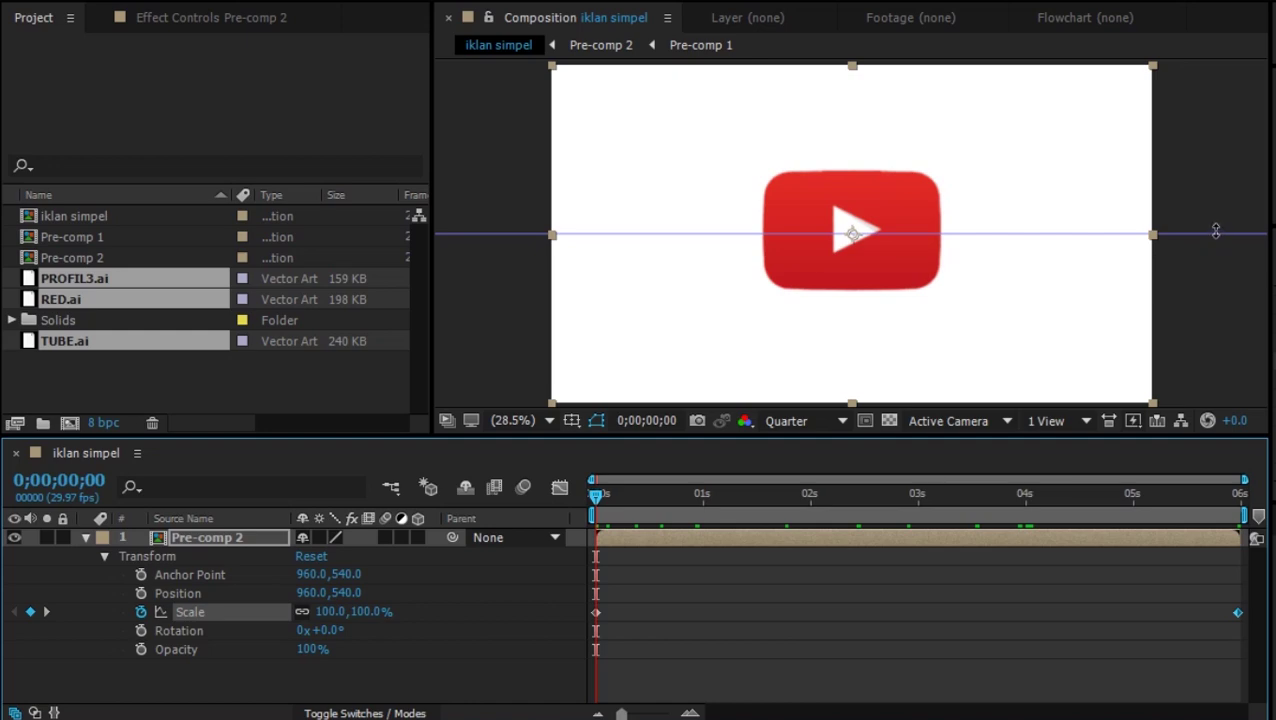
{"action": "left_click_drag", "start_coordinate": [1216, 231], "coordinate": [1261, 405]}
{"action": "key", "text": "space"}
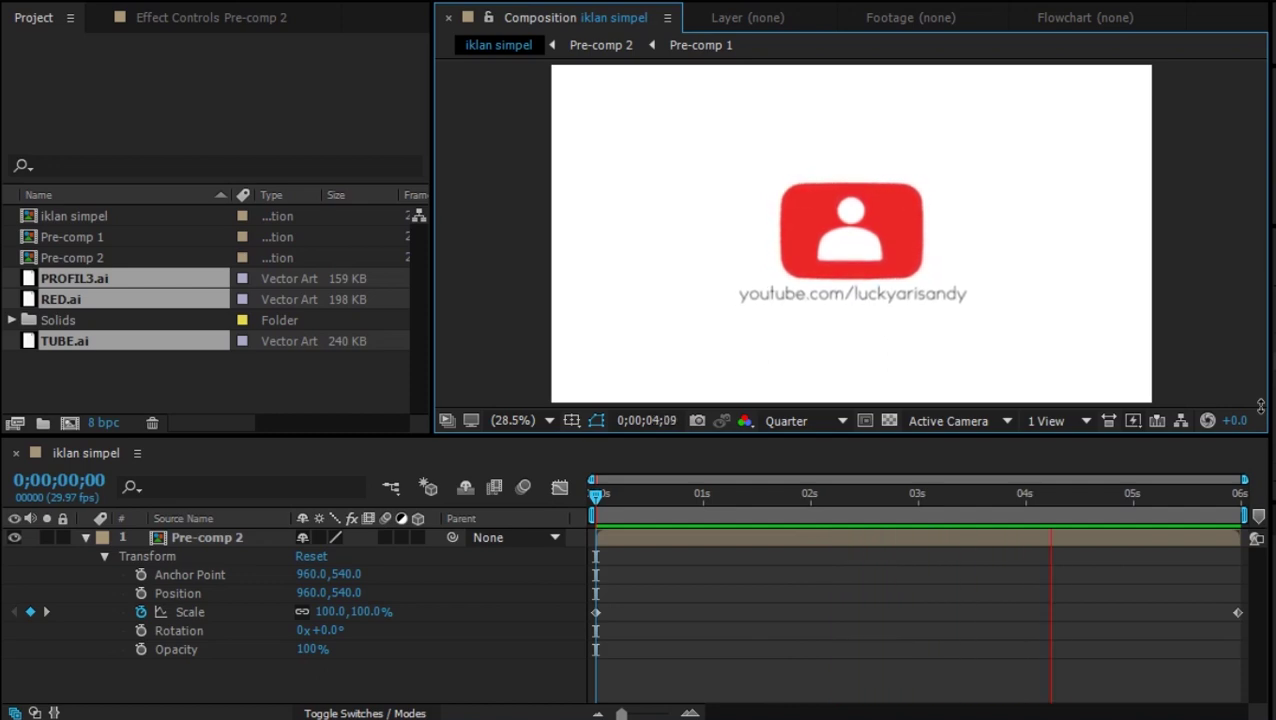
{"action": "key", "text": "space"}
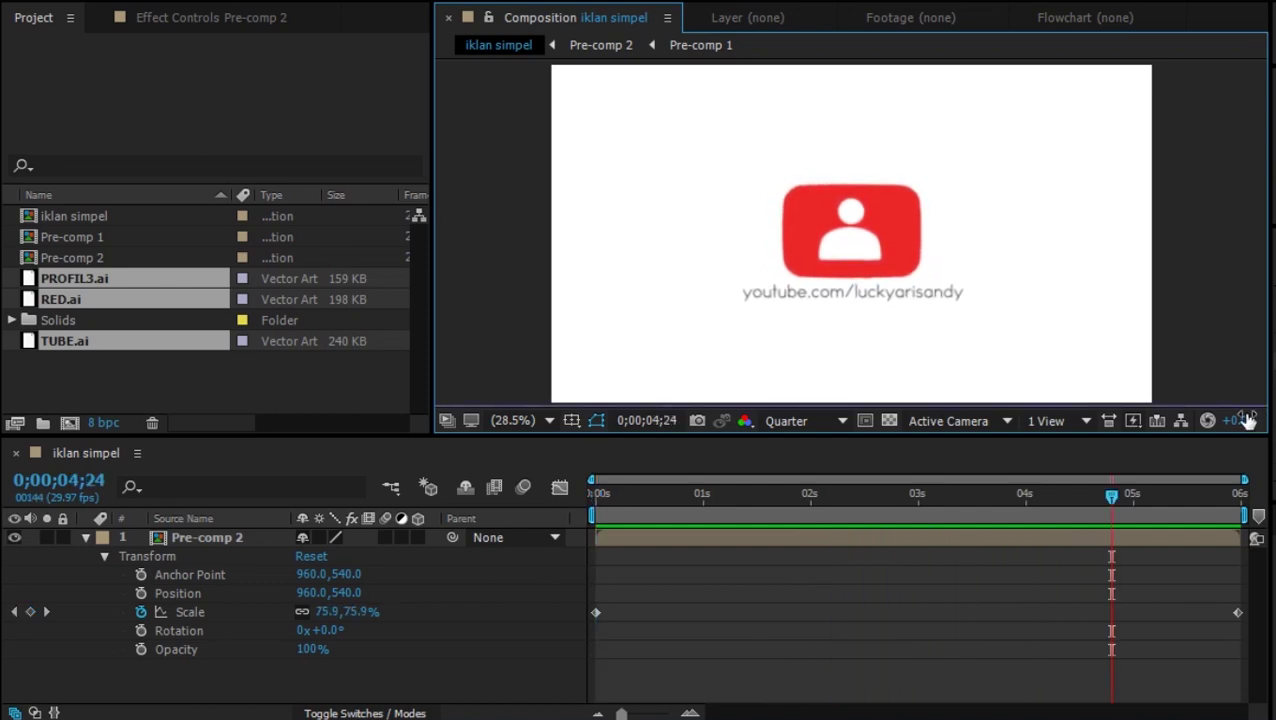
Step: Set the ending scale keyframe of Pre-comp 2 at 0;00;05;29 to 80% and preview from the start
{"action": "left_click", "coordinate": [1238, 613]}
{"action": "key", "text": "space"}
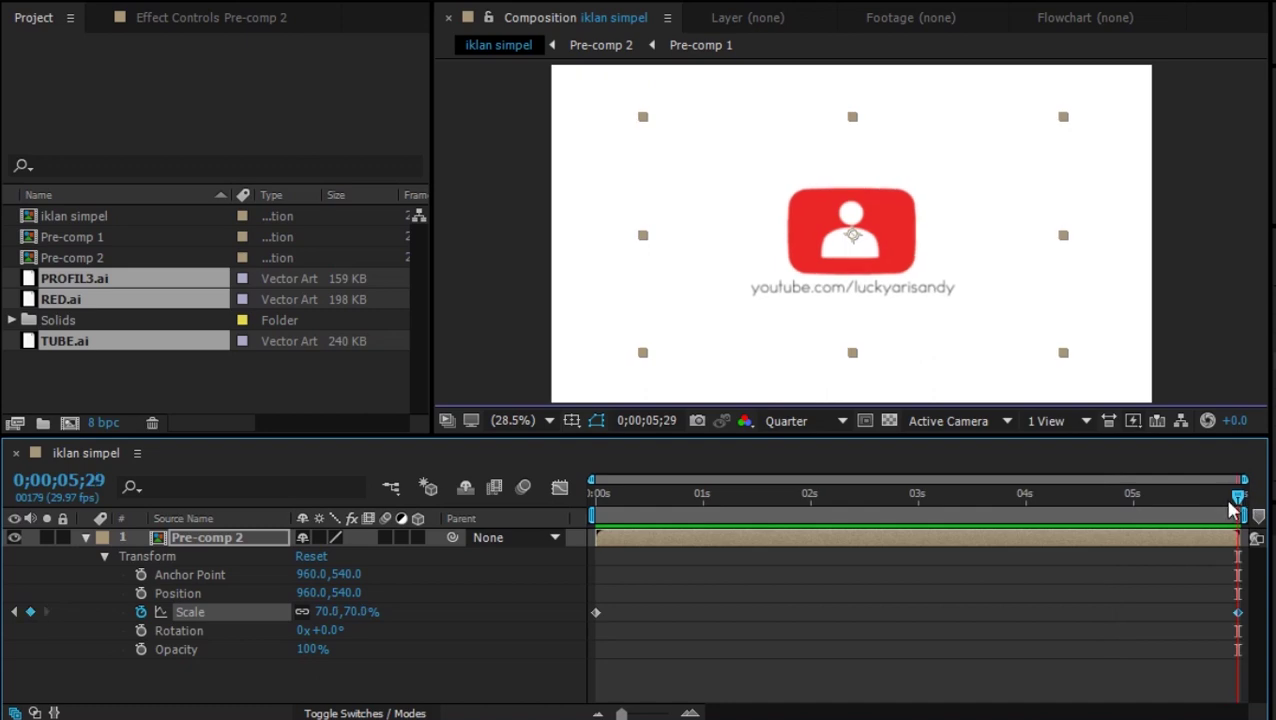
{"action": "mouse_move", "coordinate": [313, 610]}
{"action": "left_mouse_down"}
{"action": "mouse_move", "coordinate": [300, 610]}
{"action": "mouse_move", "coordinate": [327, 622]}
{"action": "left_mouse_up"}
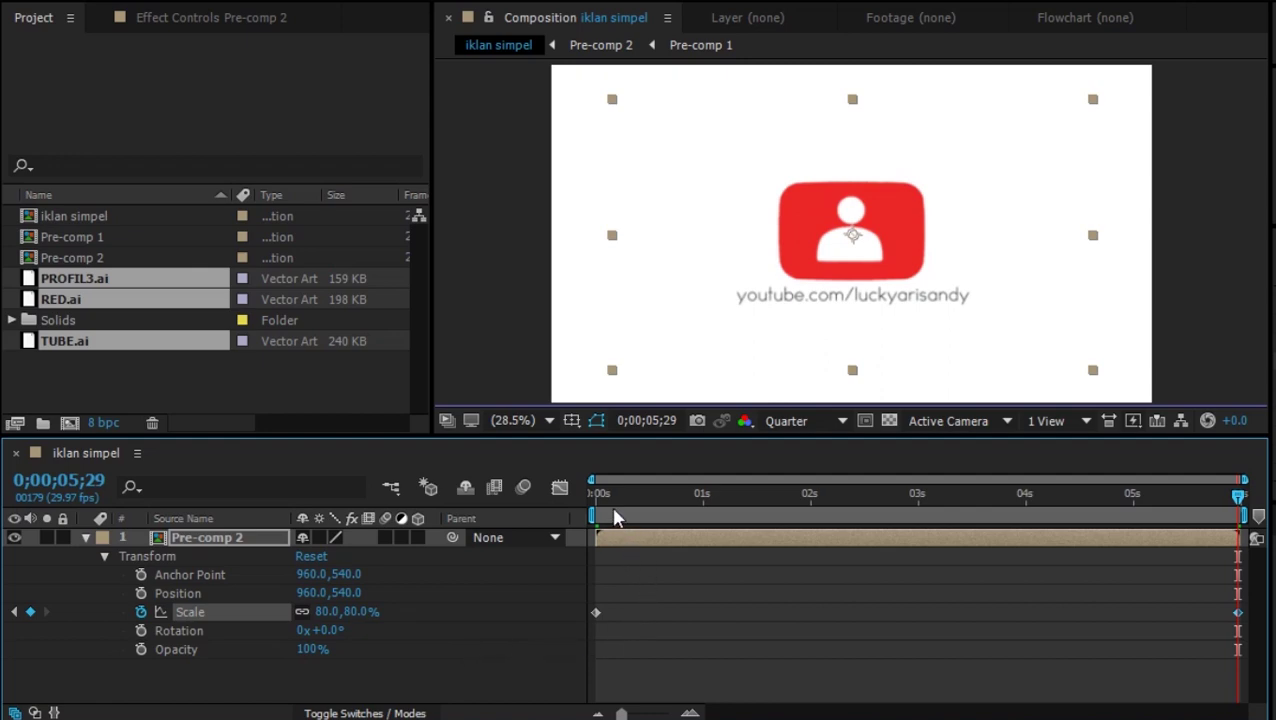
{"action": "left_click", "coordinate": [592, 495]}
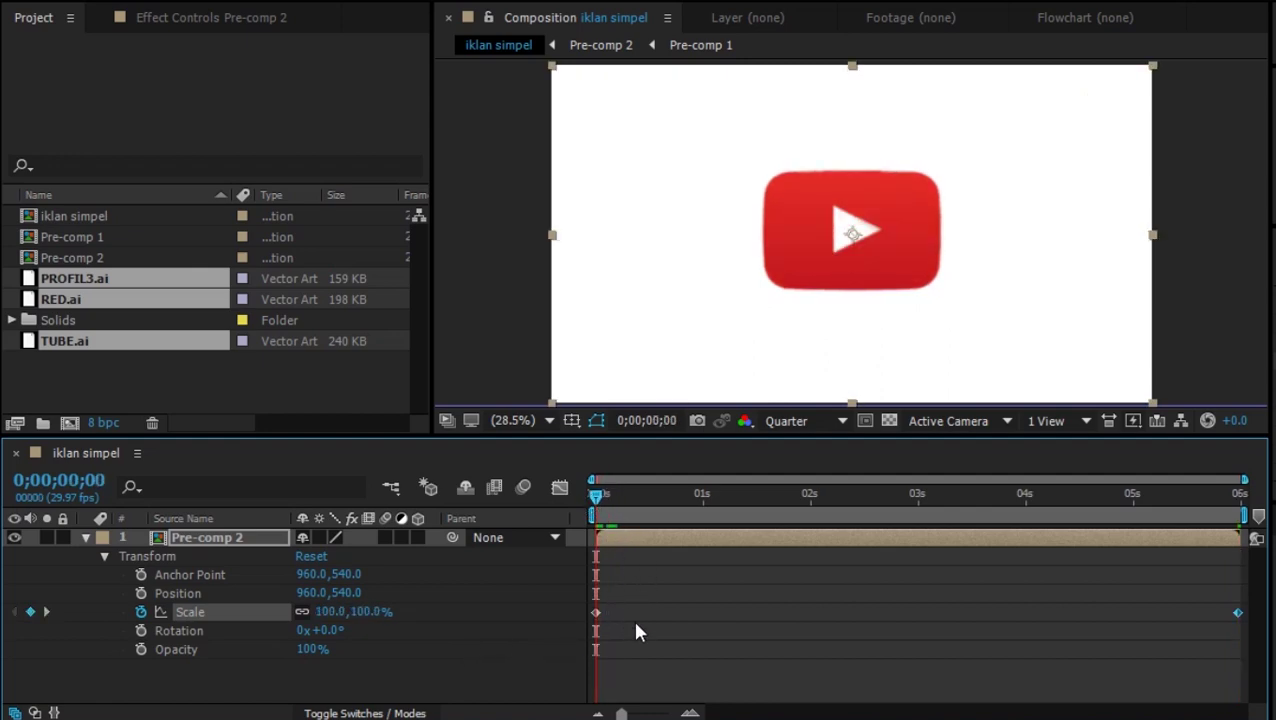
{"action": "key", "text": "space"}
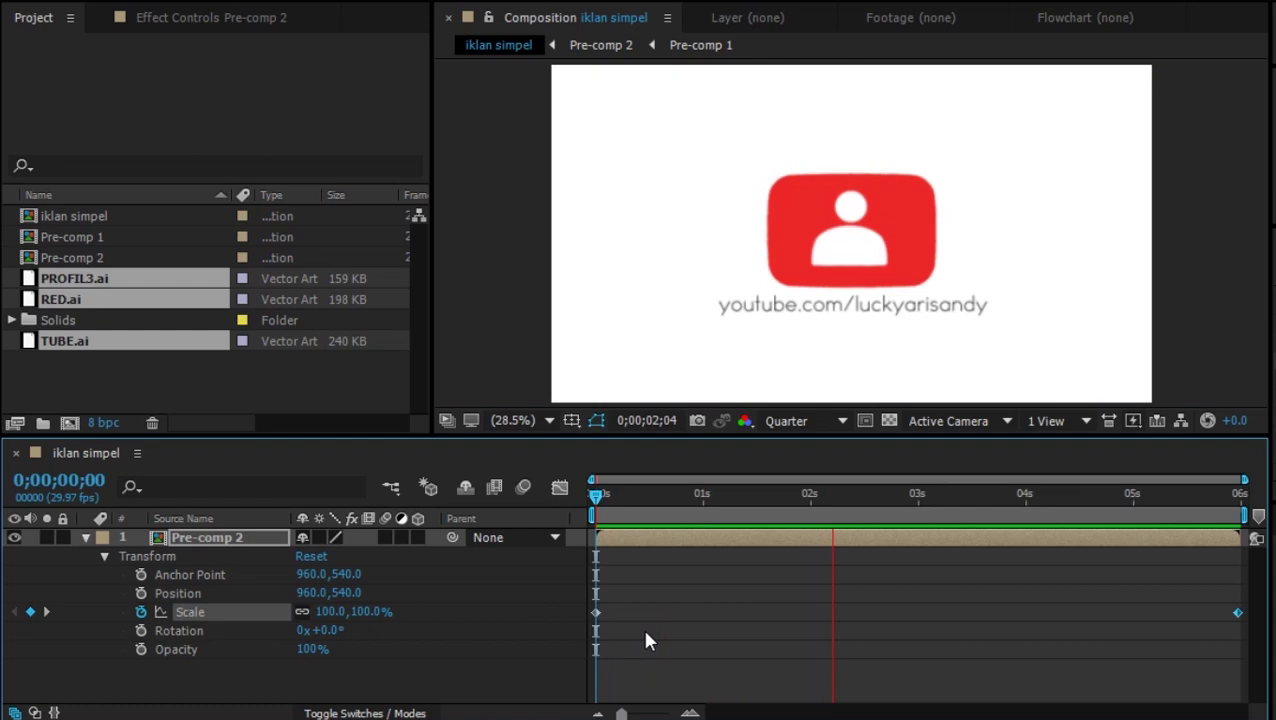